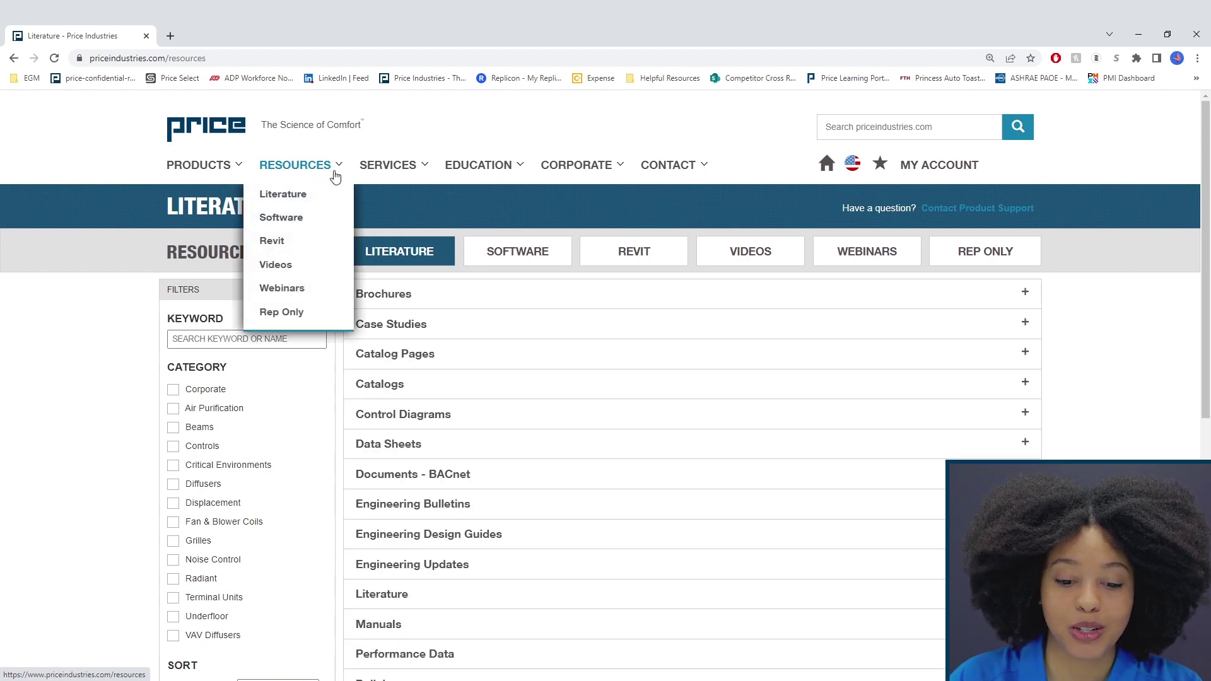
From Price's Software section, open the Engineer Toolkit page and download the Ripple HVAC Tools.
click(538, 255)
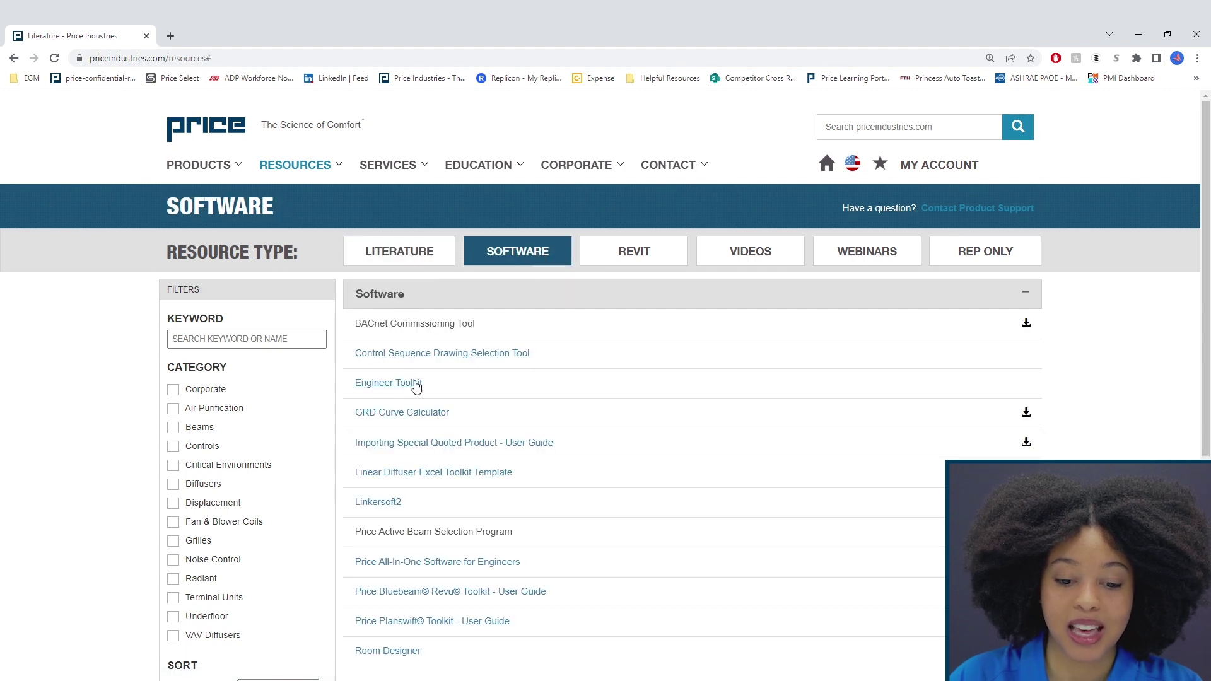
click(415, 383)
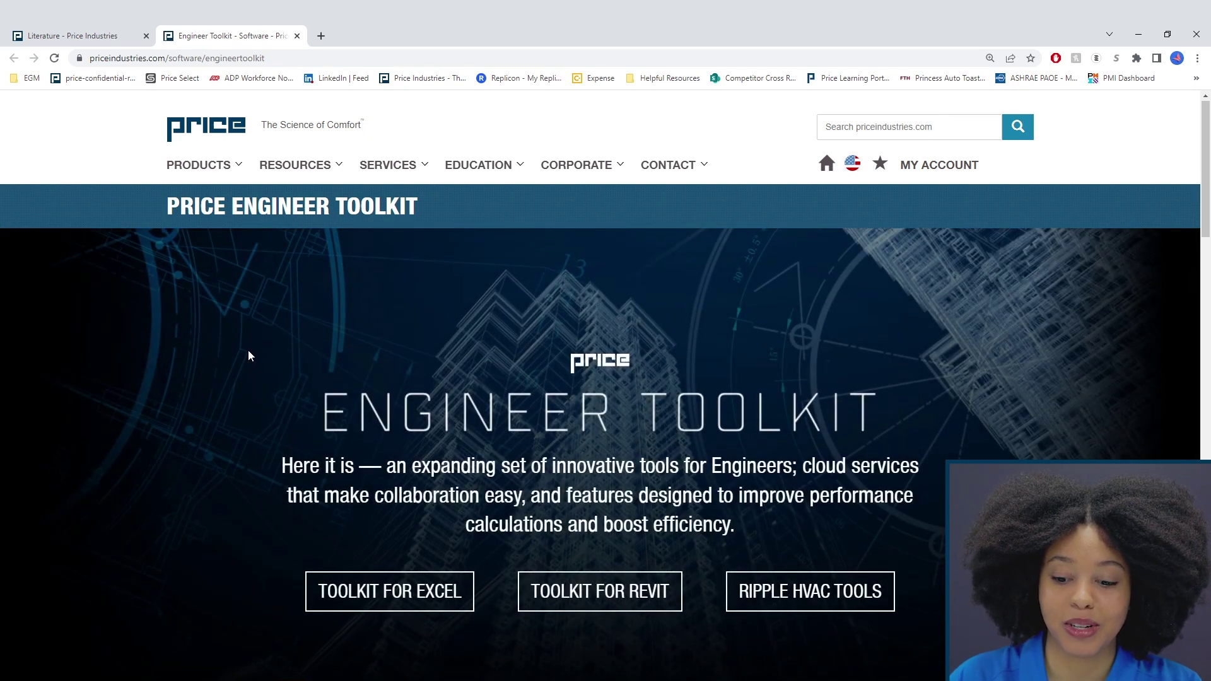
scroll(255, 353, down, 5)
scroll(256, 348, down, 1)
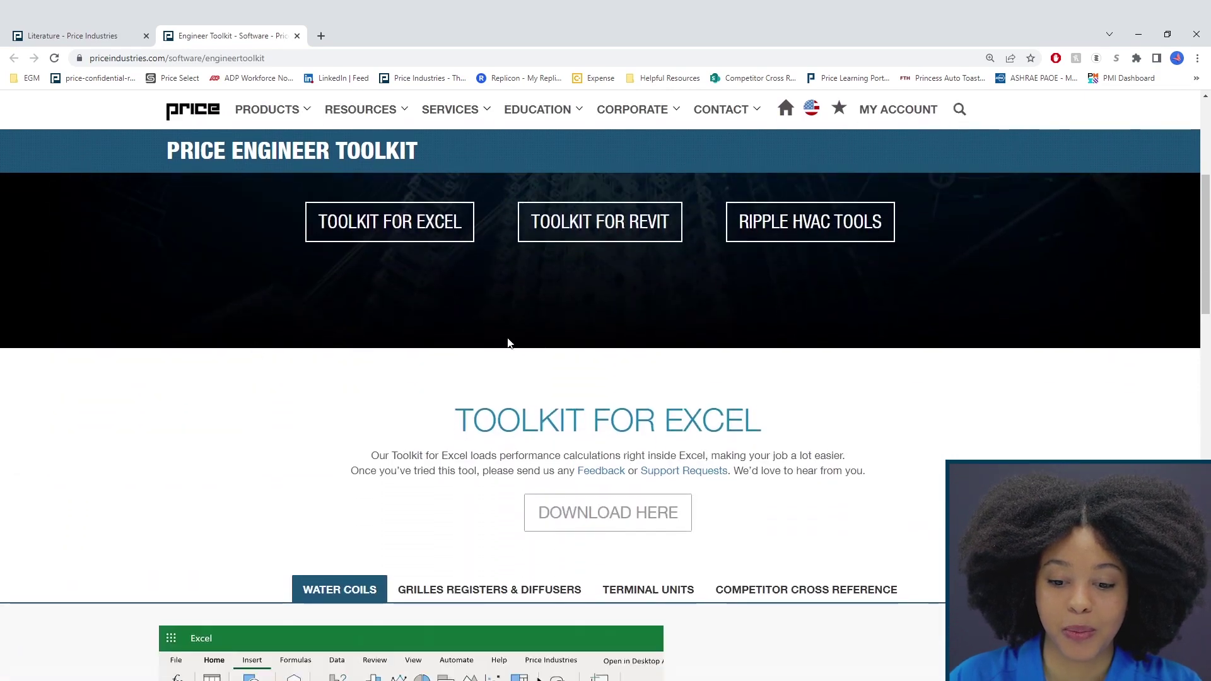
click(784, 227)
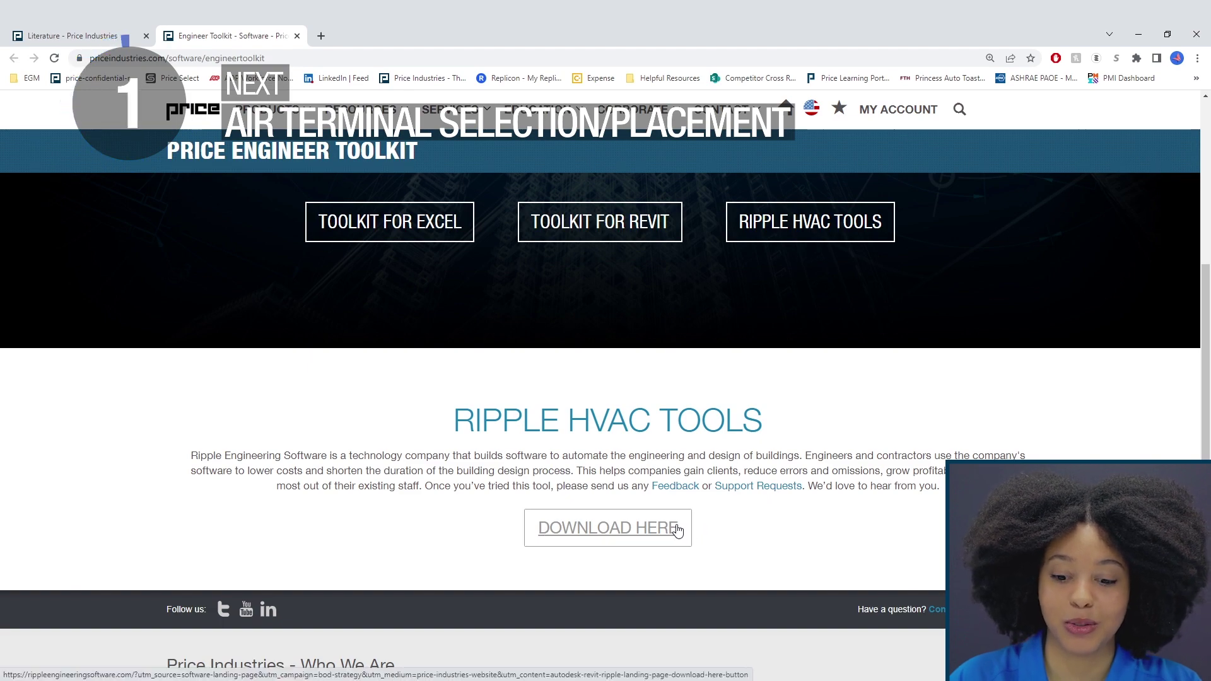
click(682, 531)
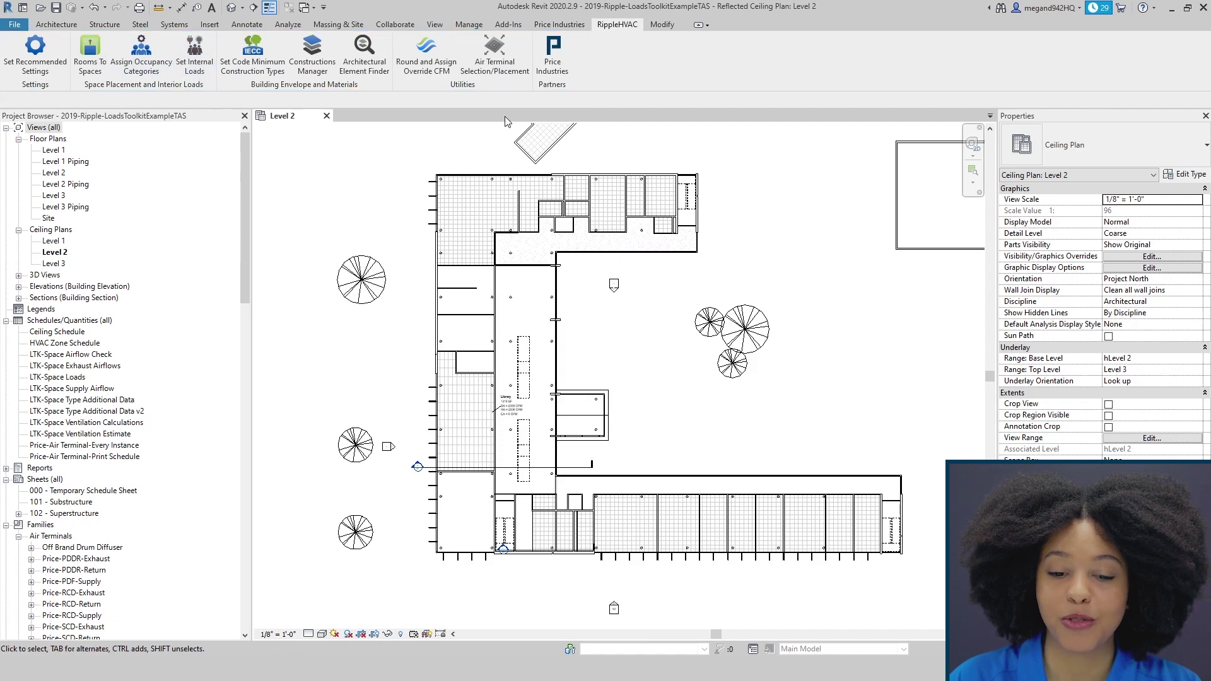
Launch Air Terminal Selection/Placement from the RippleHVAC ribbon to open the AutoPlacement dialog.
click(524, 66)
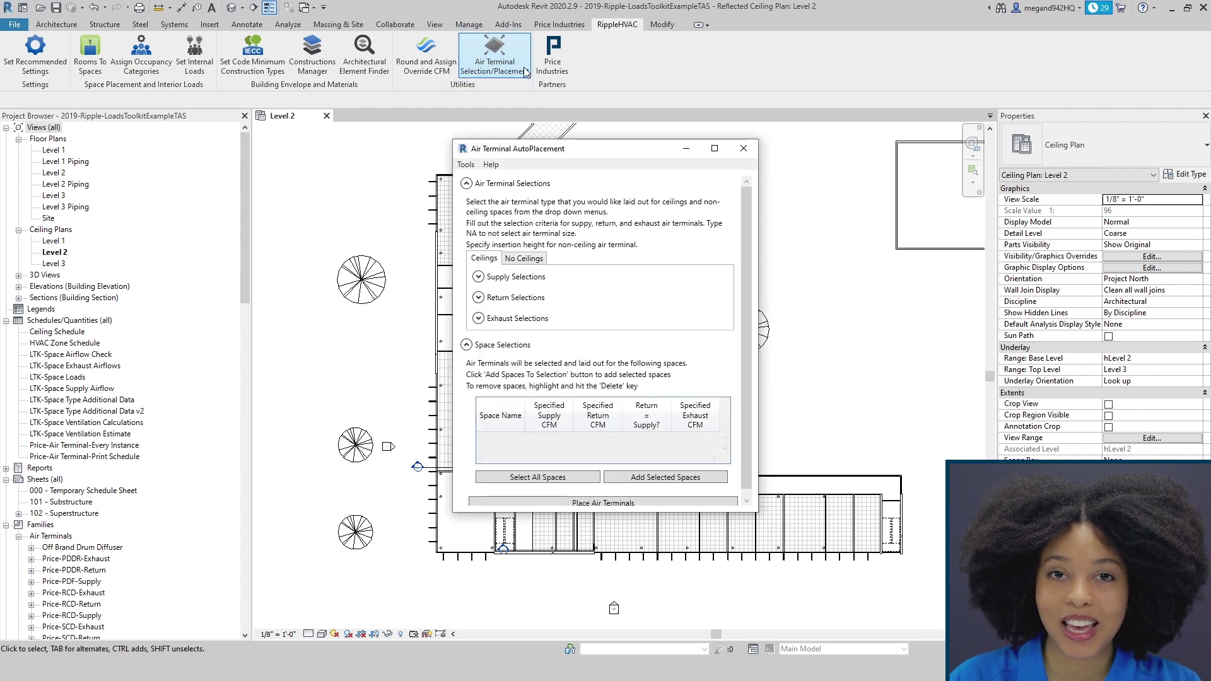
Move the AutoPlacement dialog aside and window-select the three left-wing spaces, including the Library.
drag(619, 154, 722, 131)
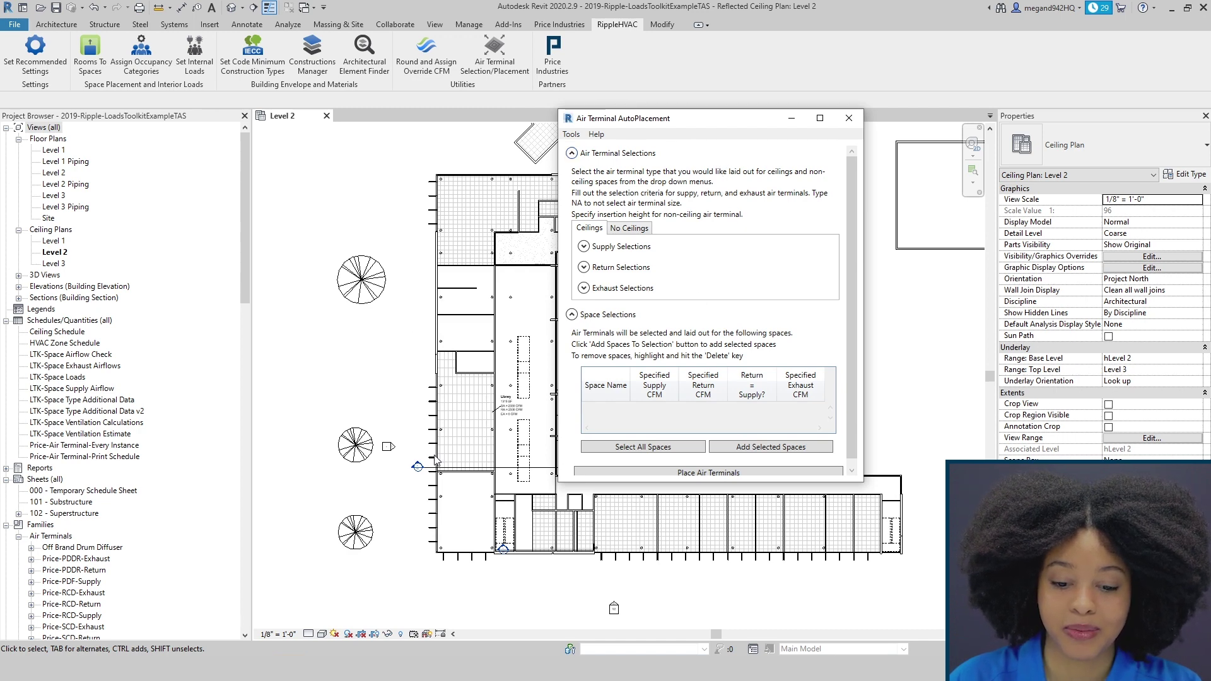
scroll(436, 460, up, 2)
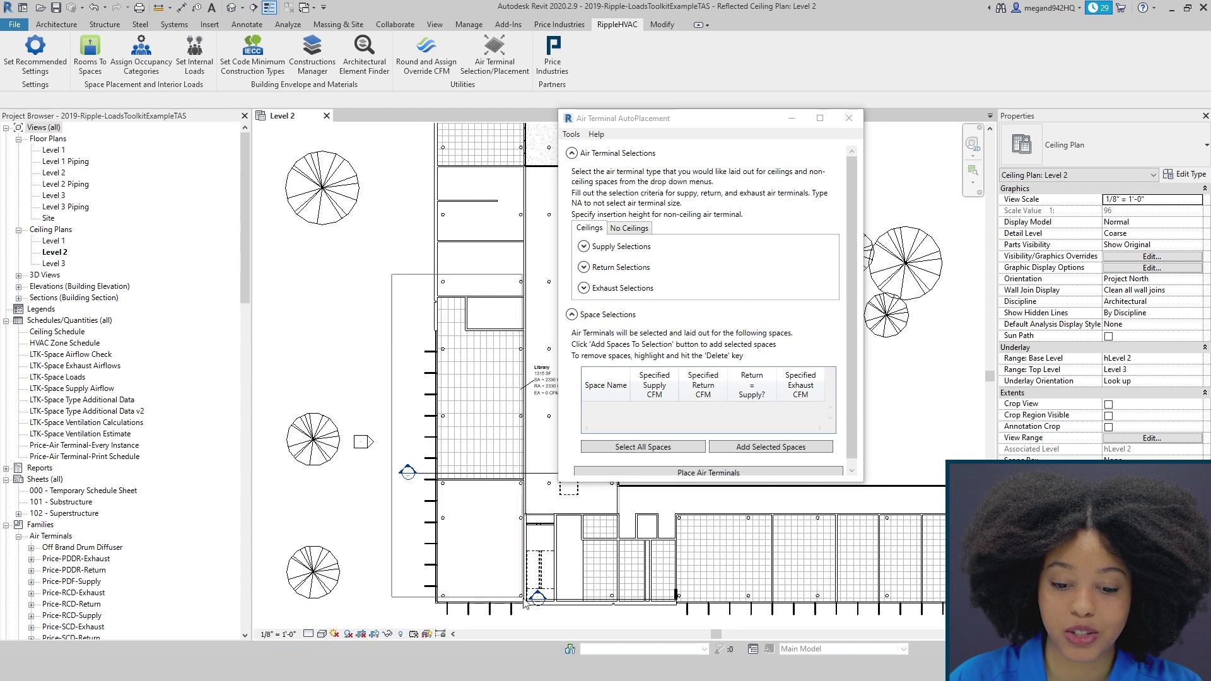
drag(525, 604, 553, 629)
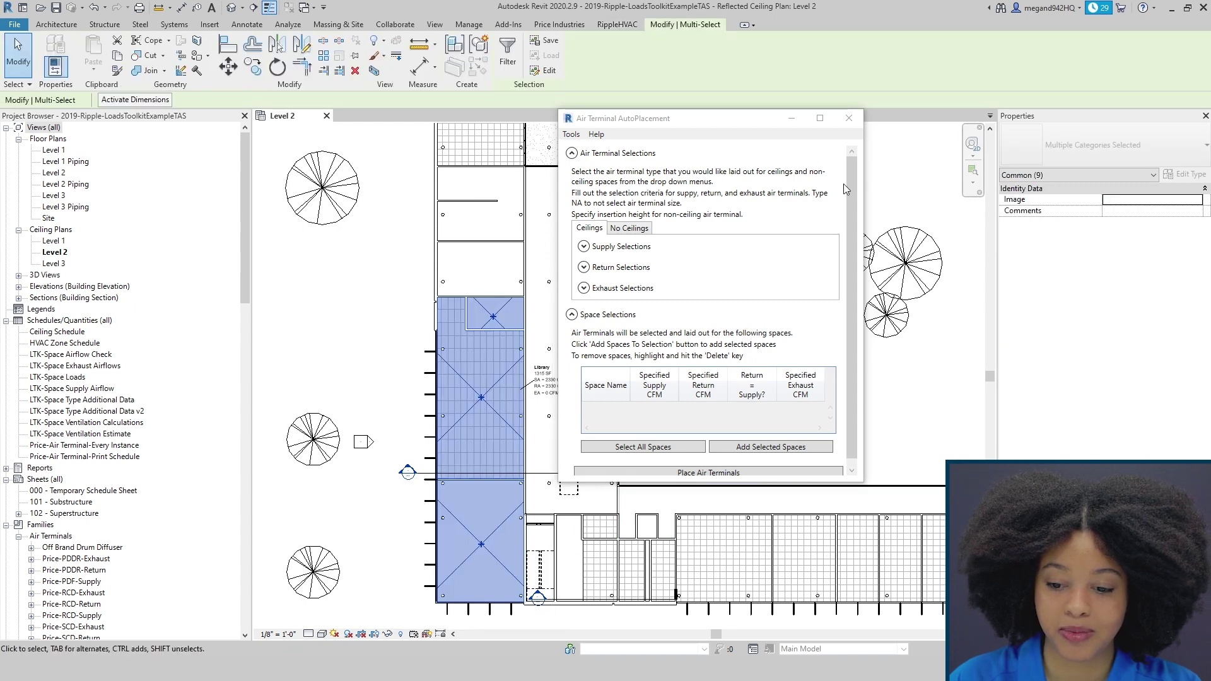
drag(852, 195, 852, 214)
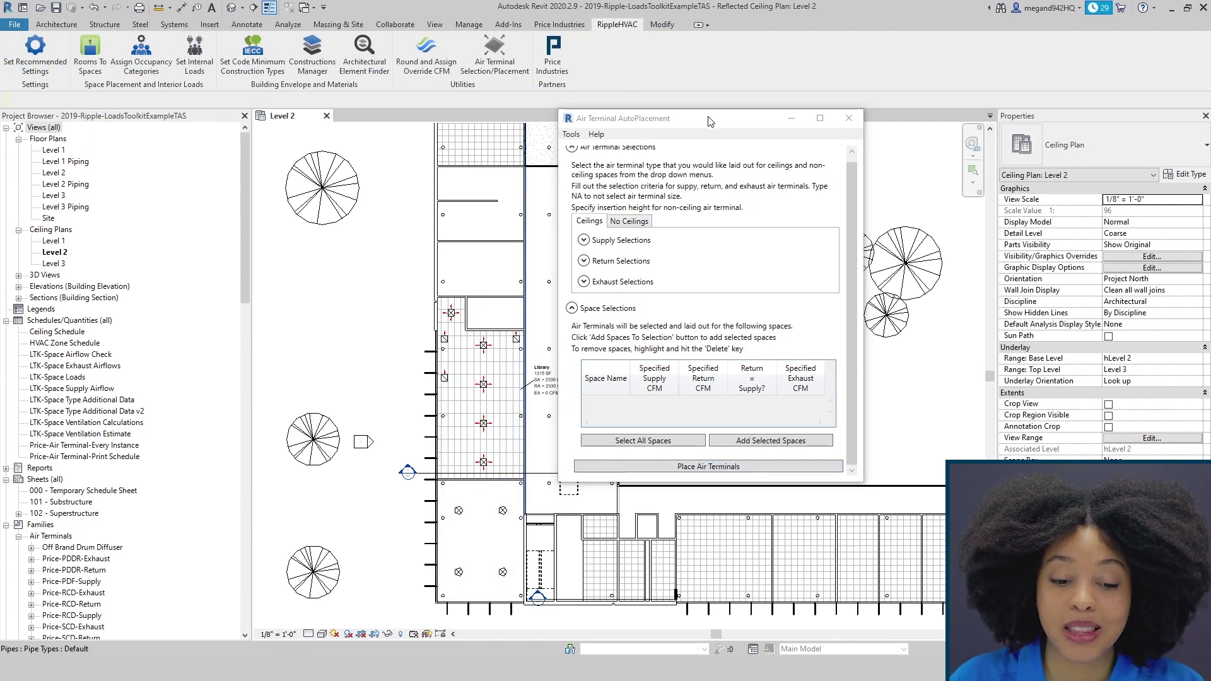
Expand Price-PDDR-Exhaust under Air Terminals in the Project Browser to show sizes 04 through 15.
drag(248, 190, 248, 259)
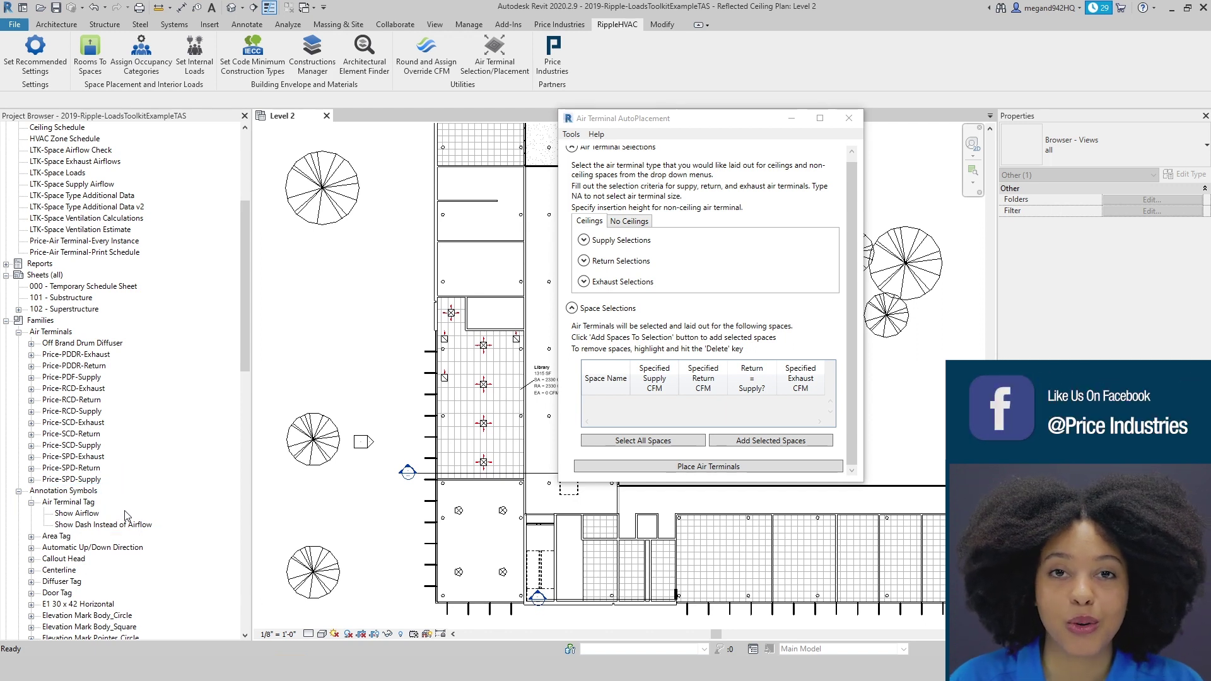
click(31, 355)
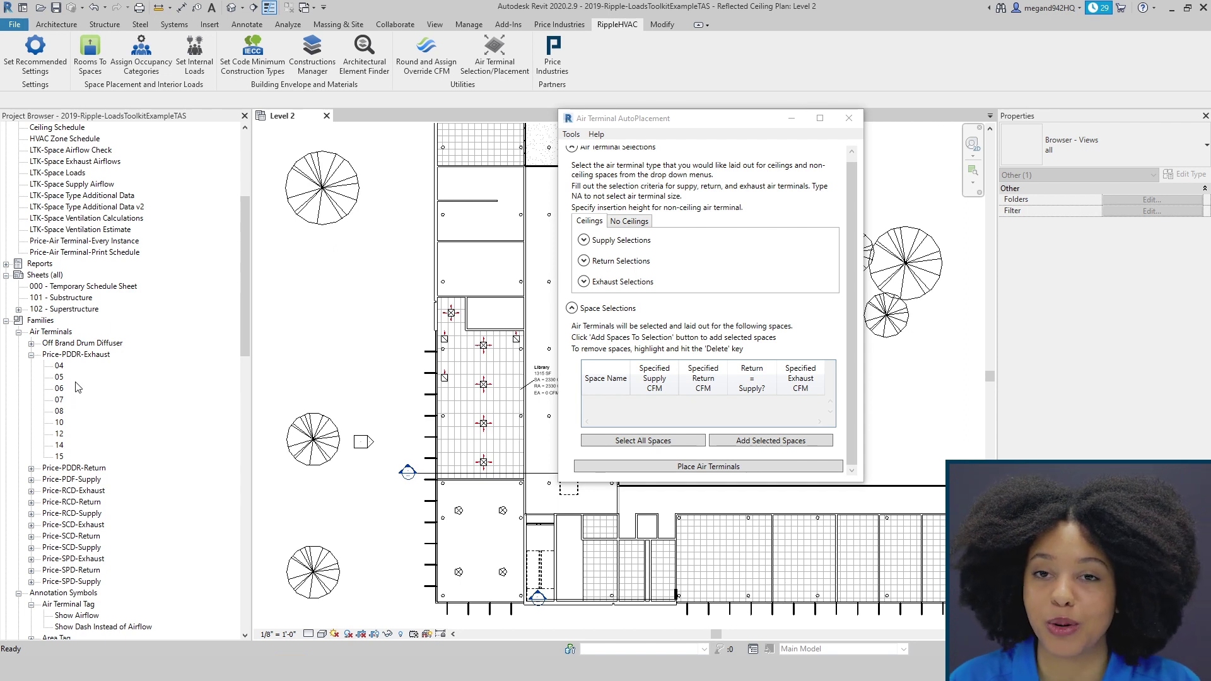
scroll(104, 388, up, 1)
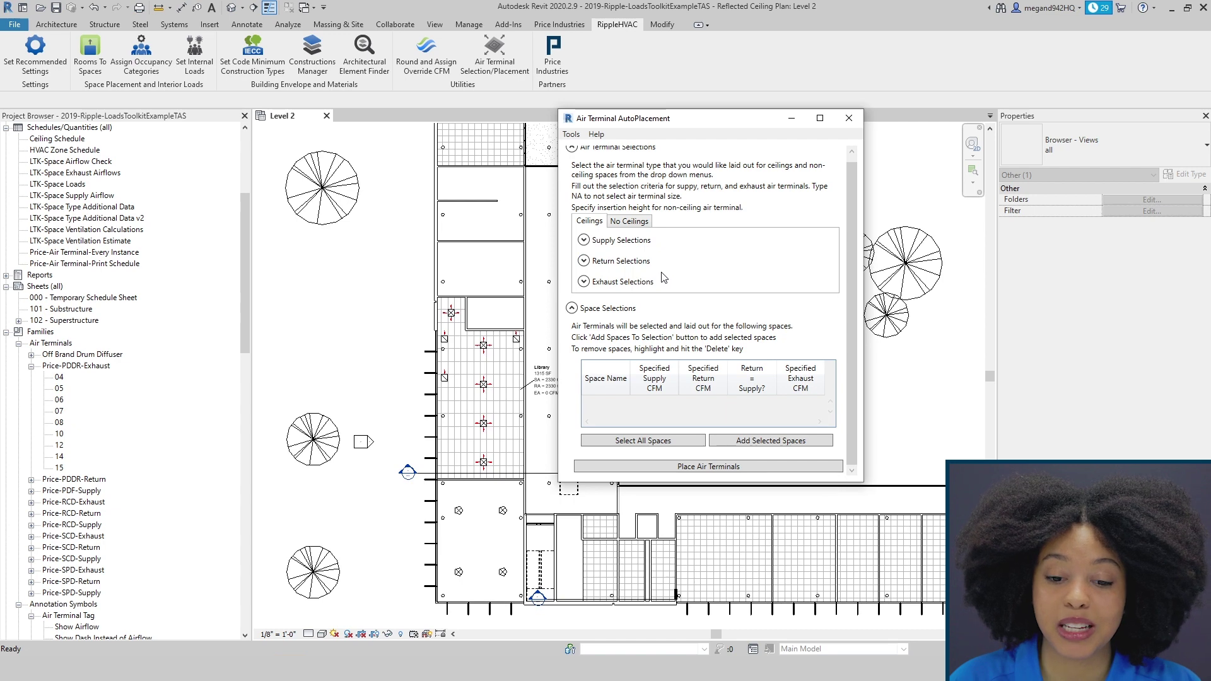
Check the Library space's 2330 CFM supply airflow, then reposition the dialog to show the Price SPD table.
click(464, 378)
click(462, 376)
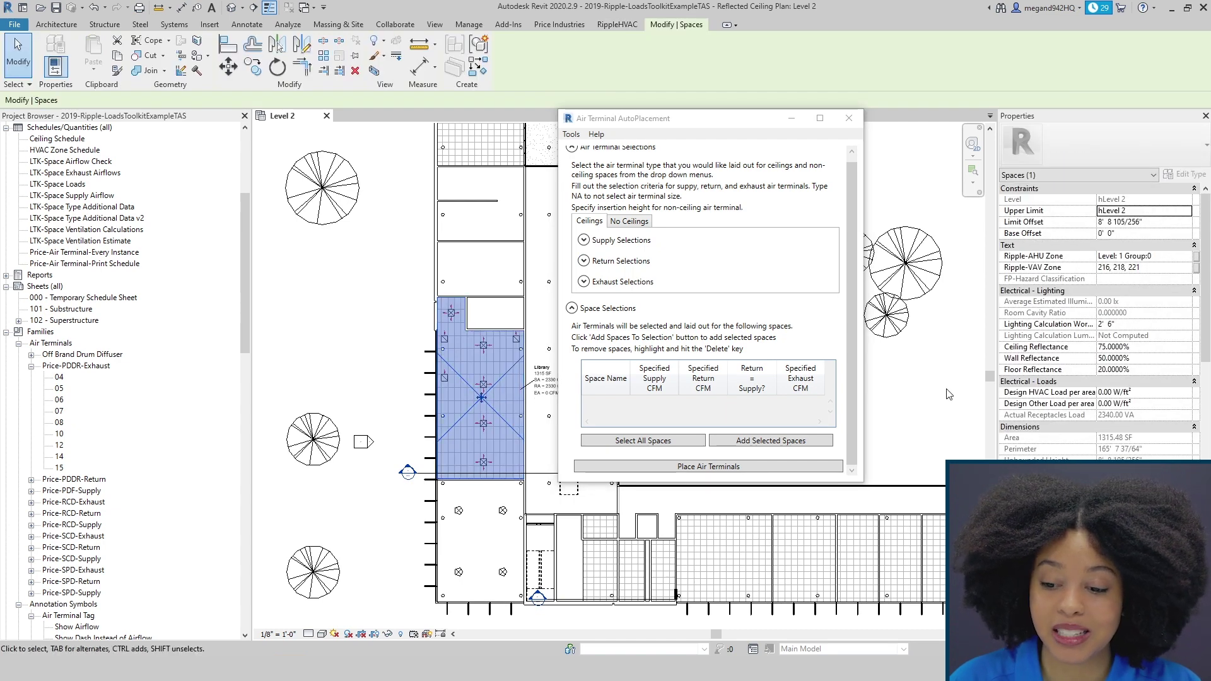
scroll(1050, 268, down, 6)
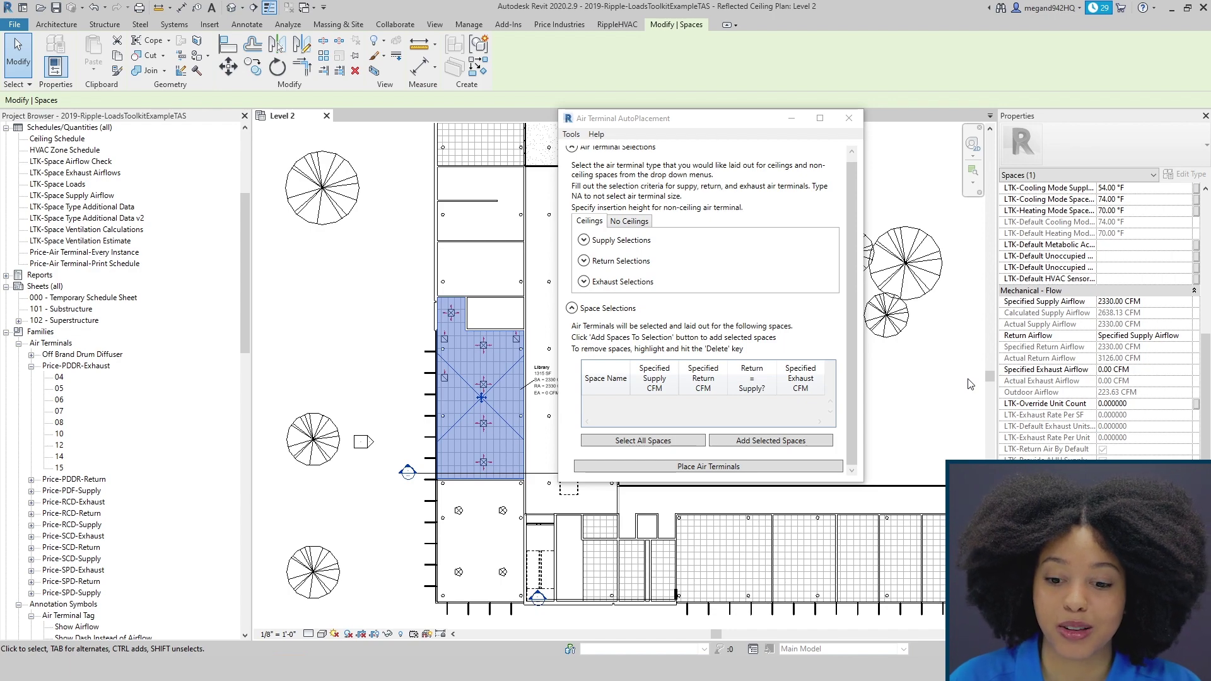
drag(697, 123, 275, 157)
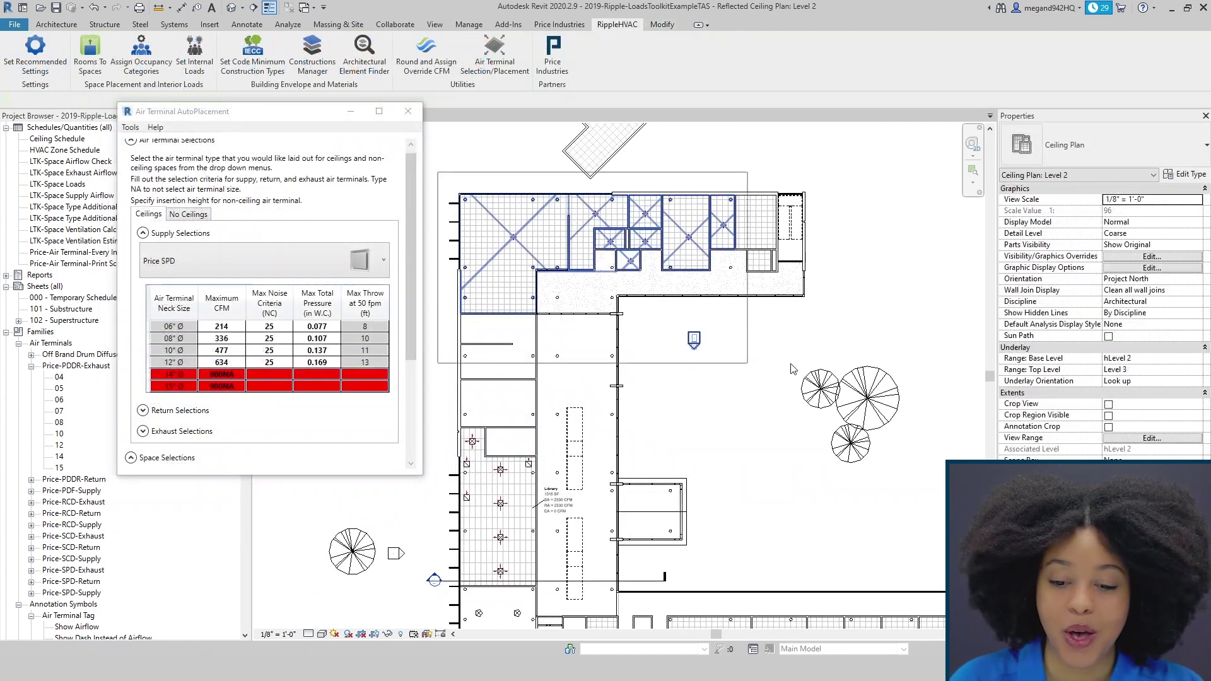
Window-select the upper wing's spaces and keep Price SPD as the ceiling supply diffuser.
drag(793, 368, 824, 336)
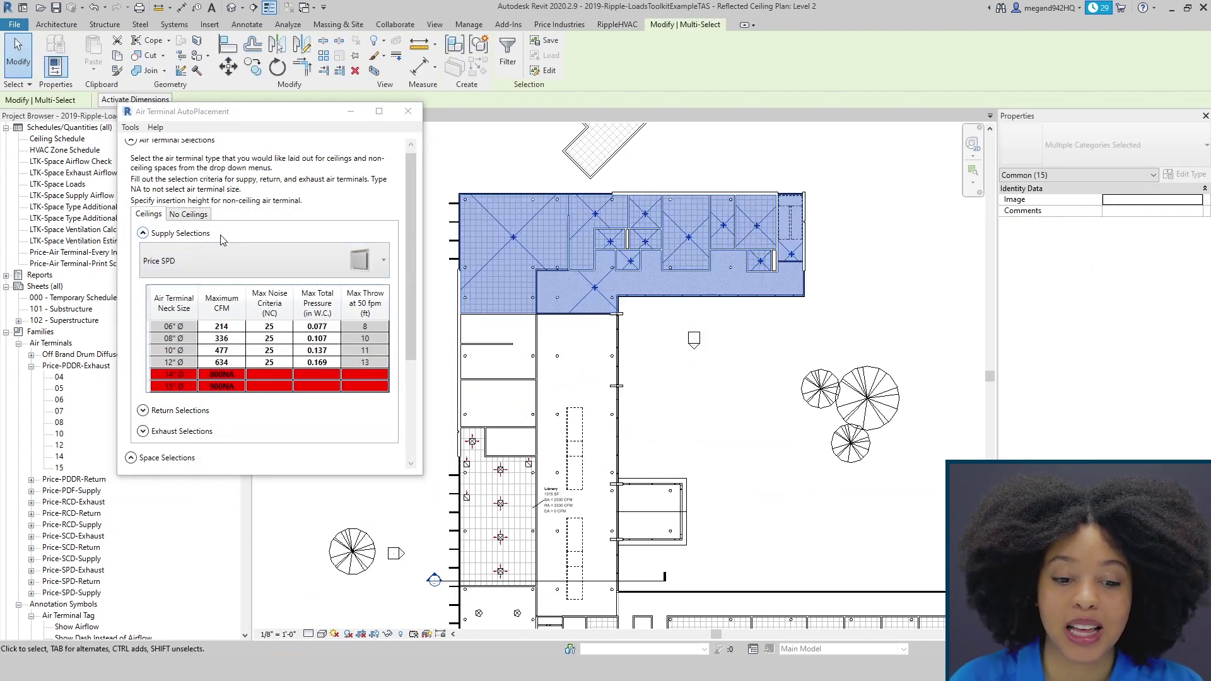
click(312, 258)
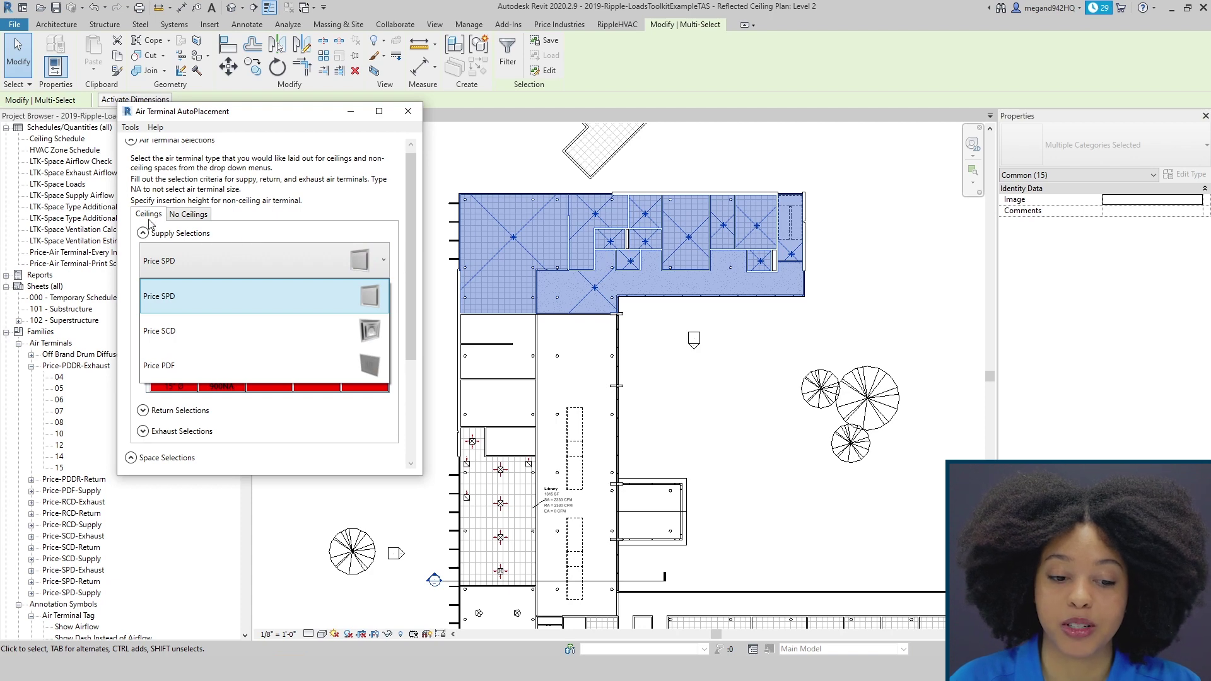
click(195, 221)
Confirm Price RCD for spaces without ceilings, then return to the Ceilings settings.
click(195, 215)
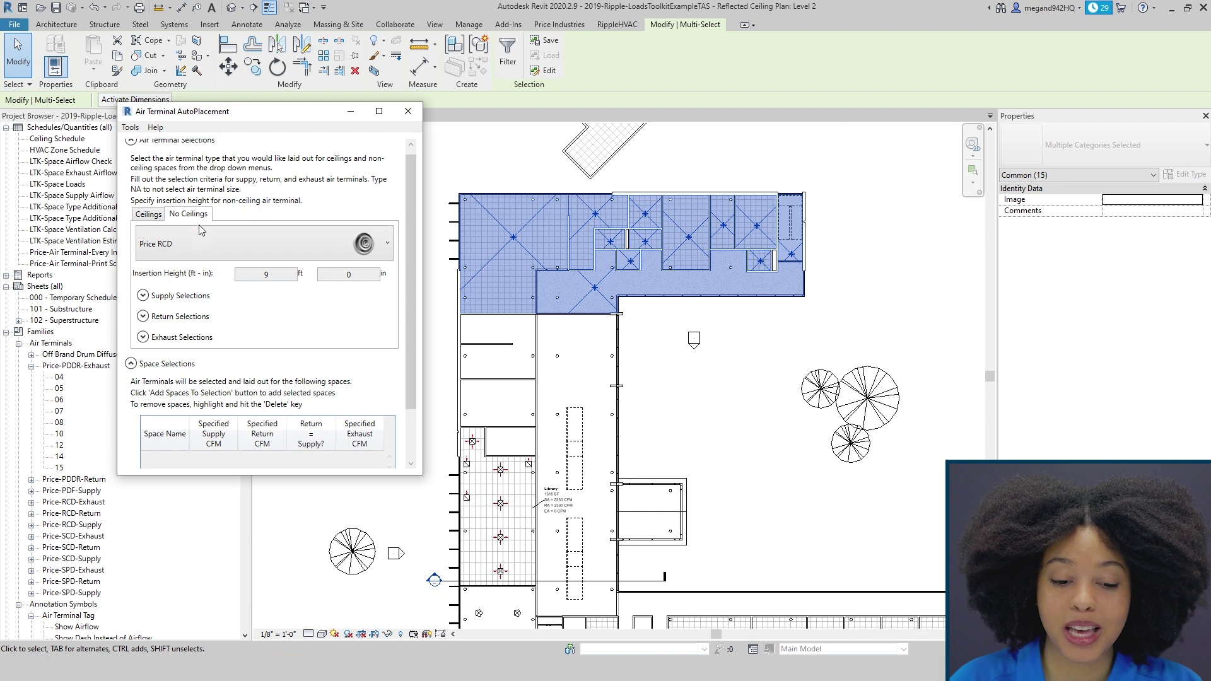
click(322, 249)
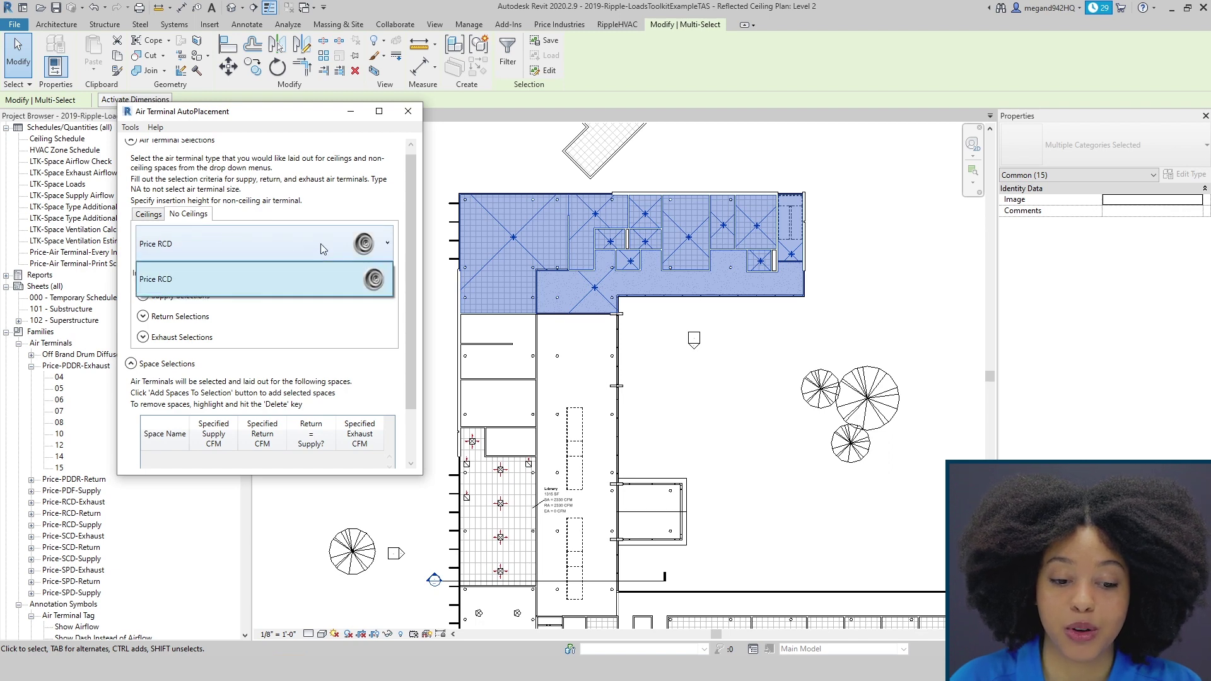
click(322, 248)
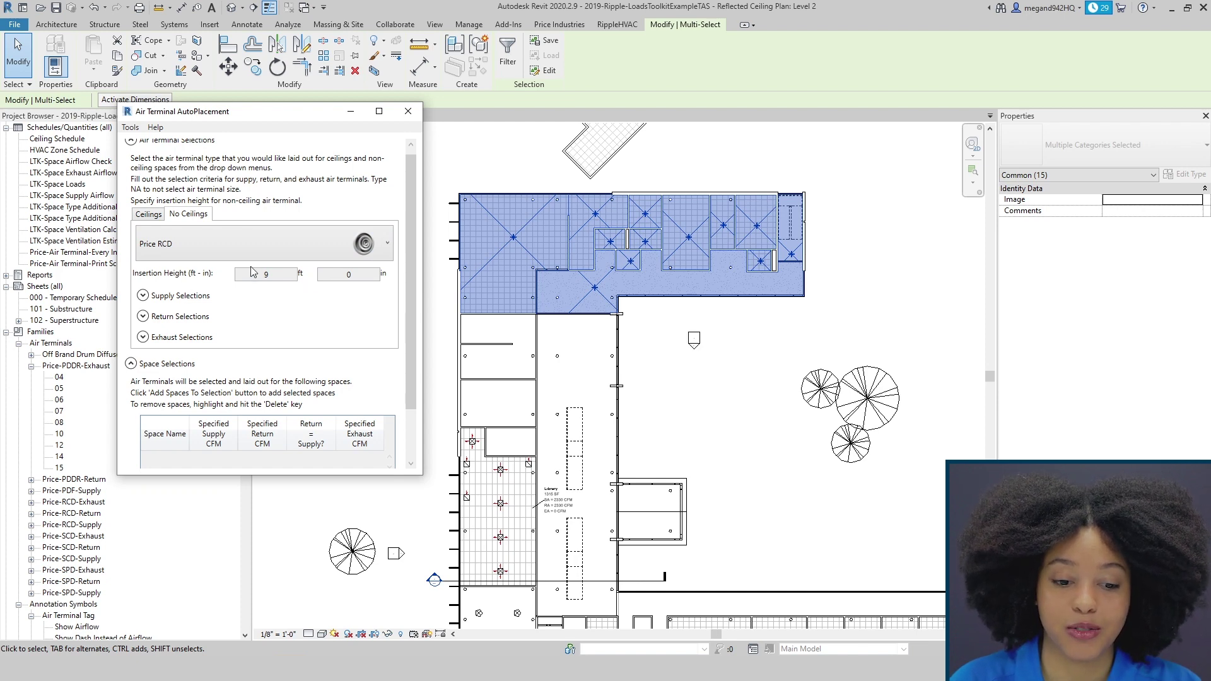
click(147, 215)
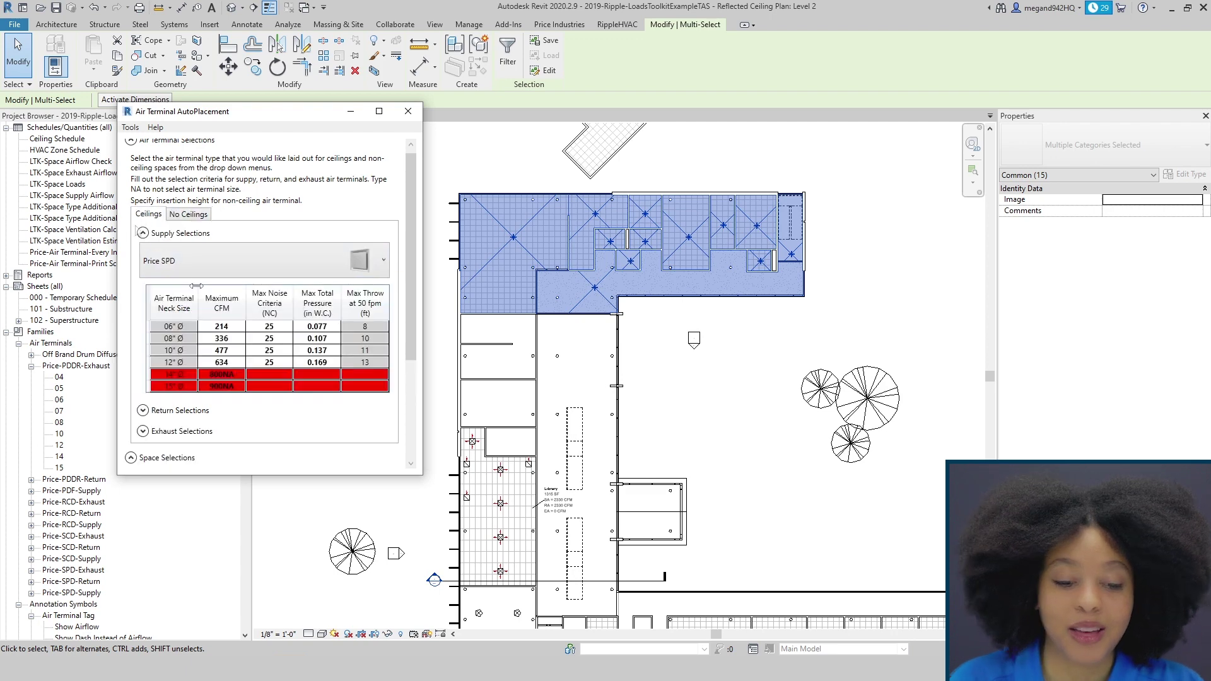
Enter noise criteria 30 for the 06", 08" and 10" sizes and a 0.1 pressure limit for 12".
mouse_move(226, 300)
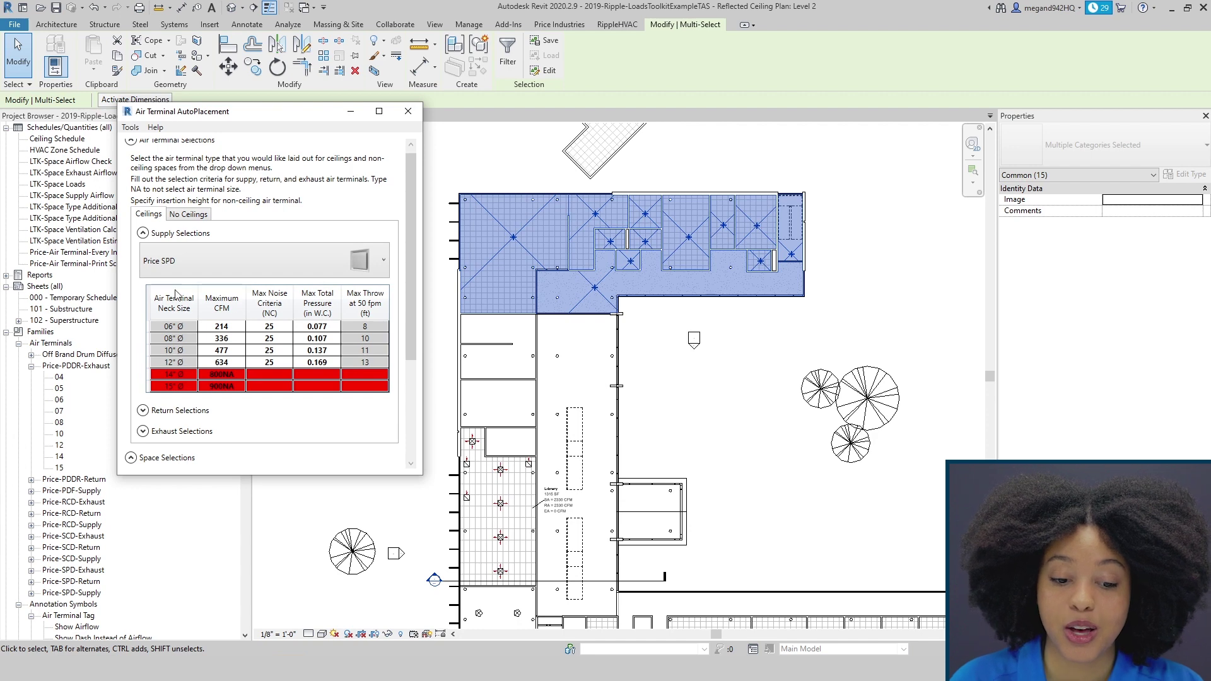
mouse_move(285, 314)
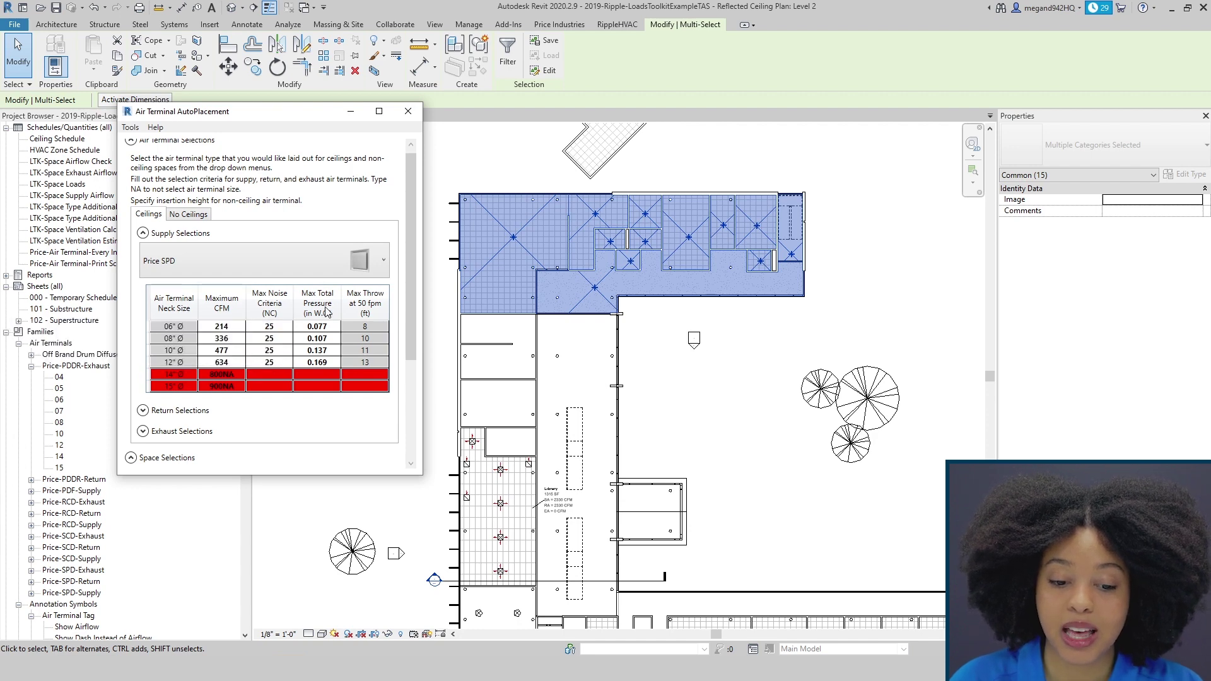
click(270, 327)
click(269, 327)
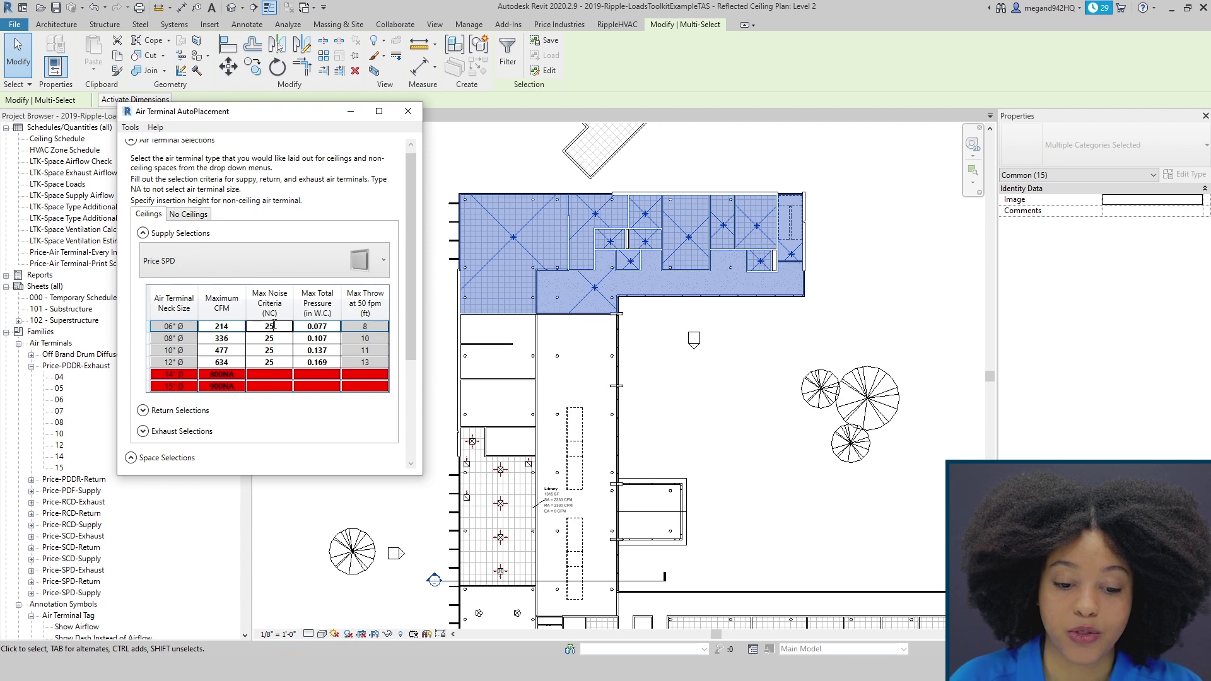
text(30)
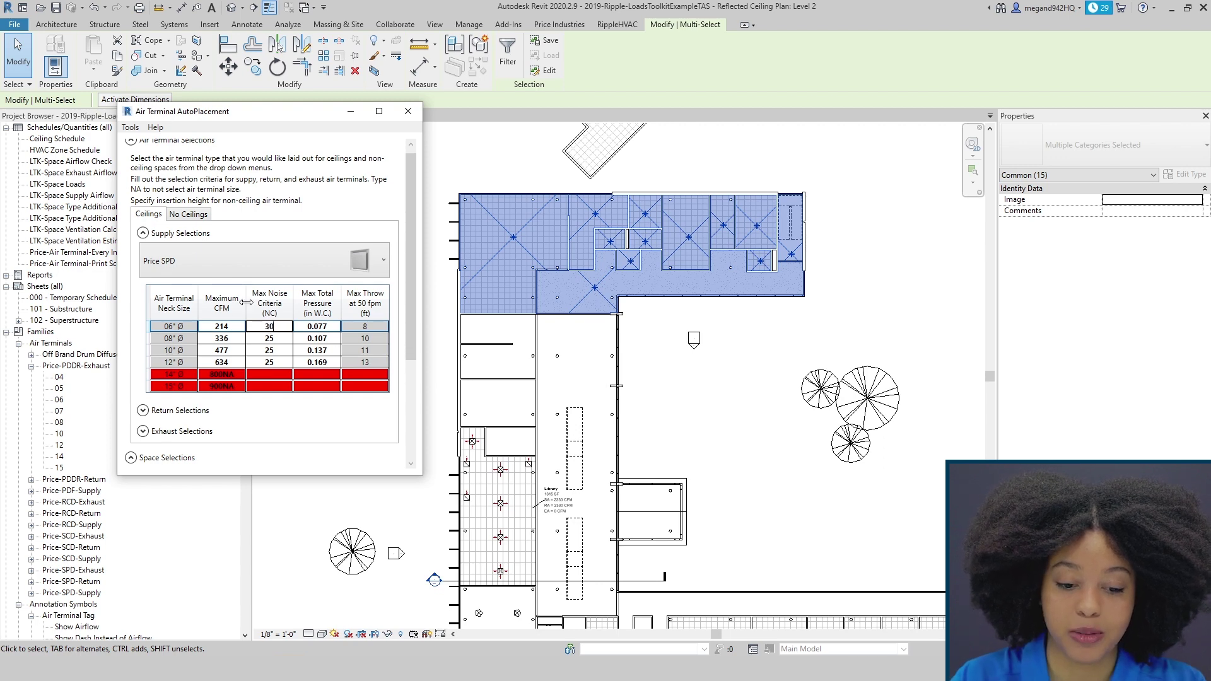
key(Return)
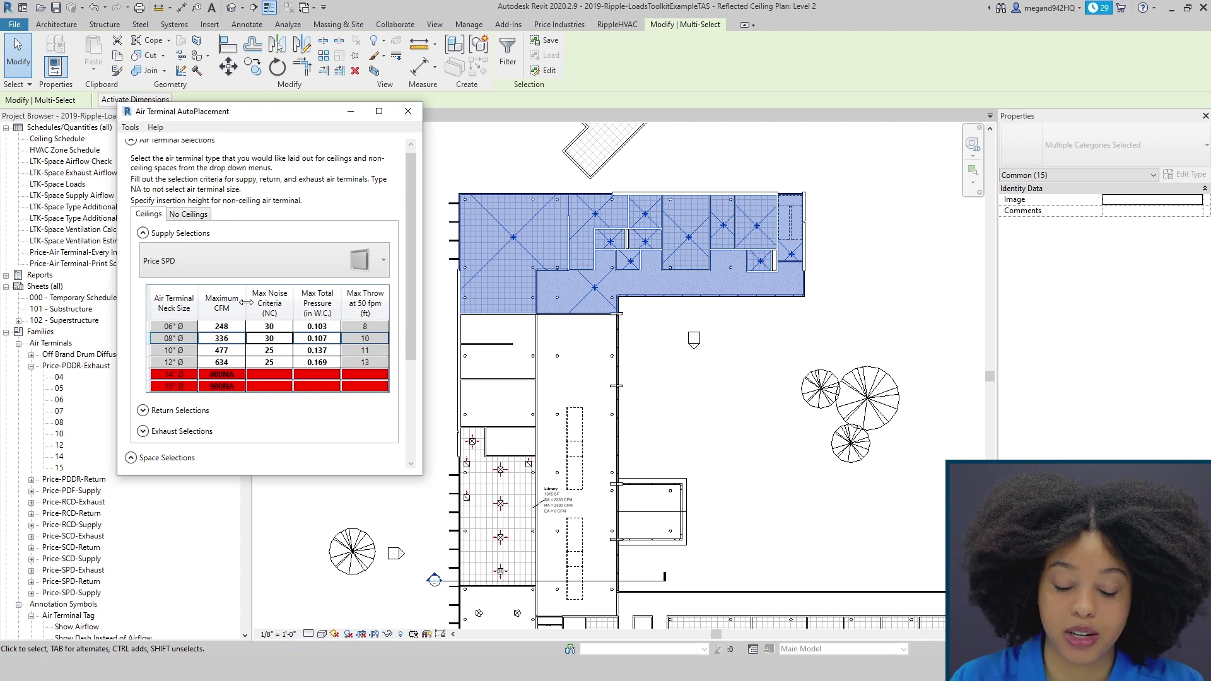
text(30)
key(Return)
text(30)
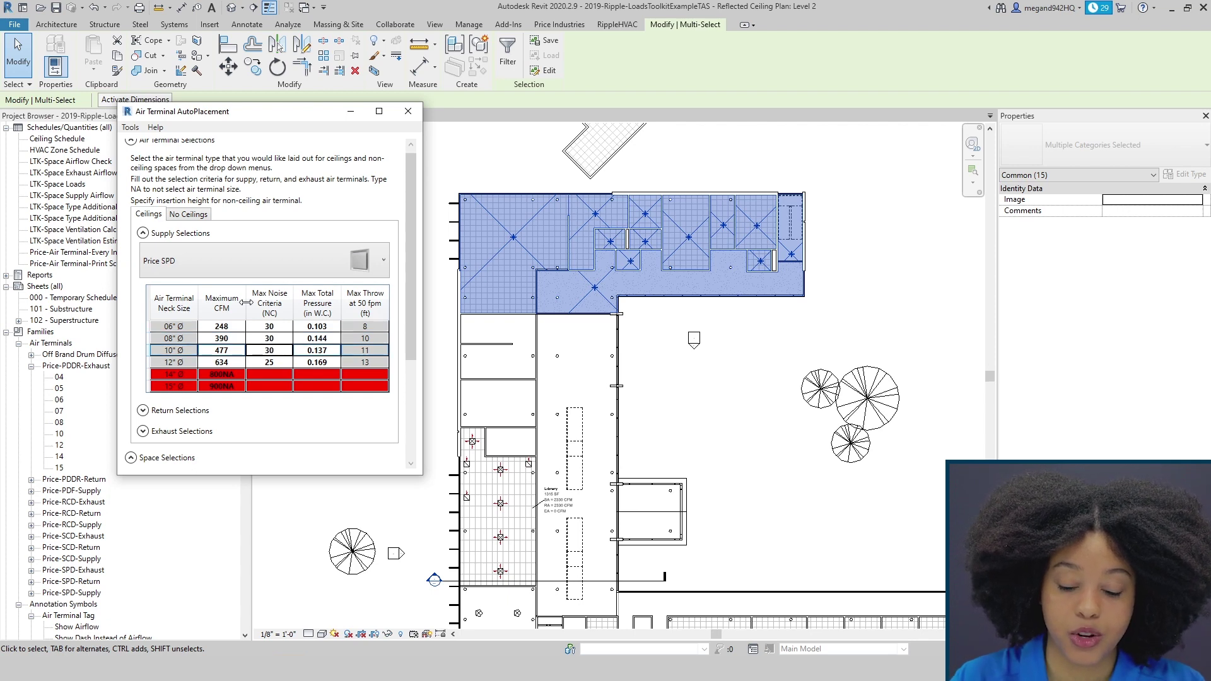
key(Return)
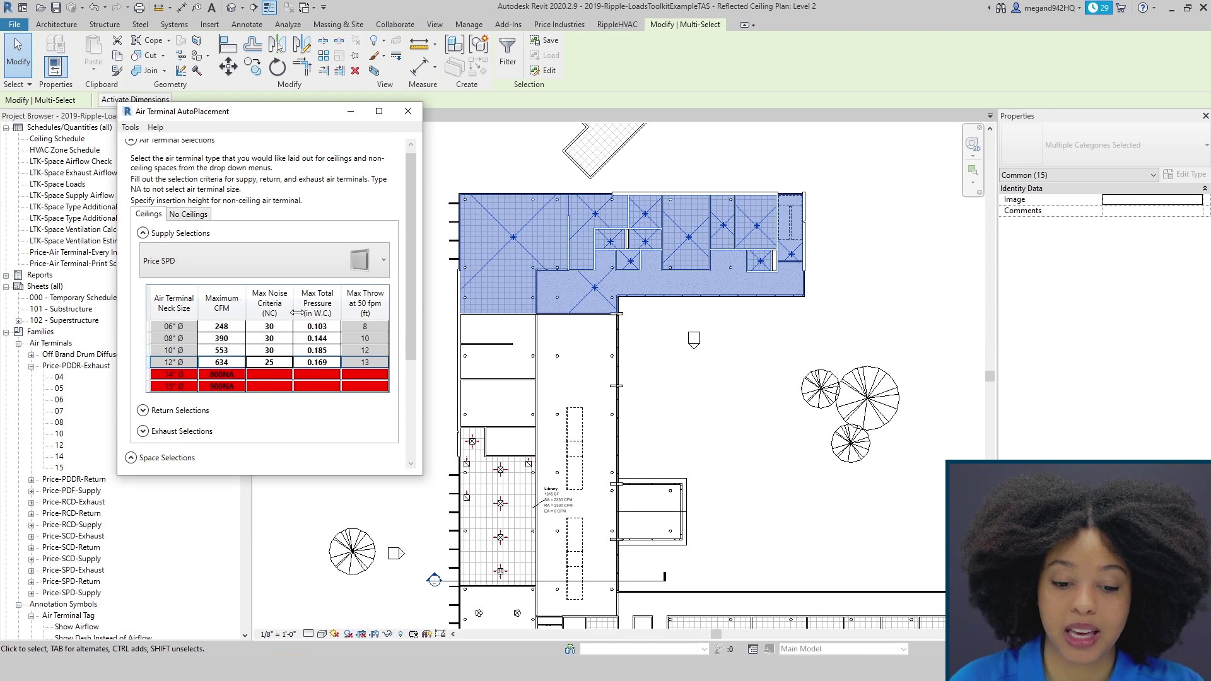
click(323, 365)
click(327, 364)
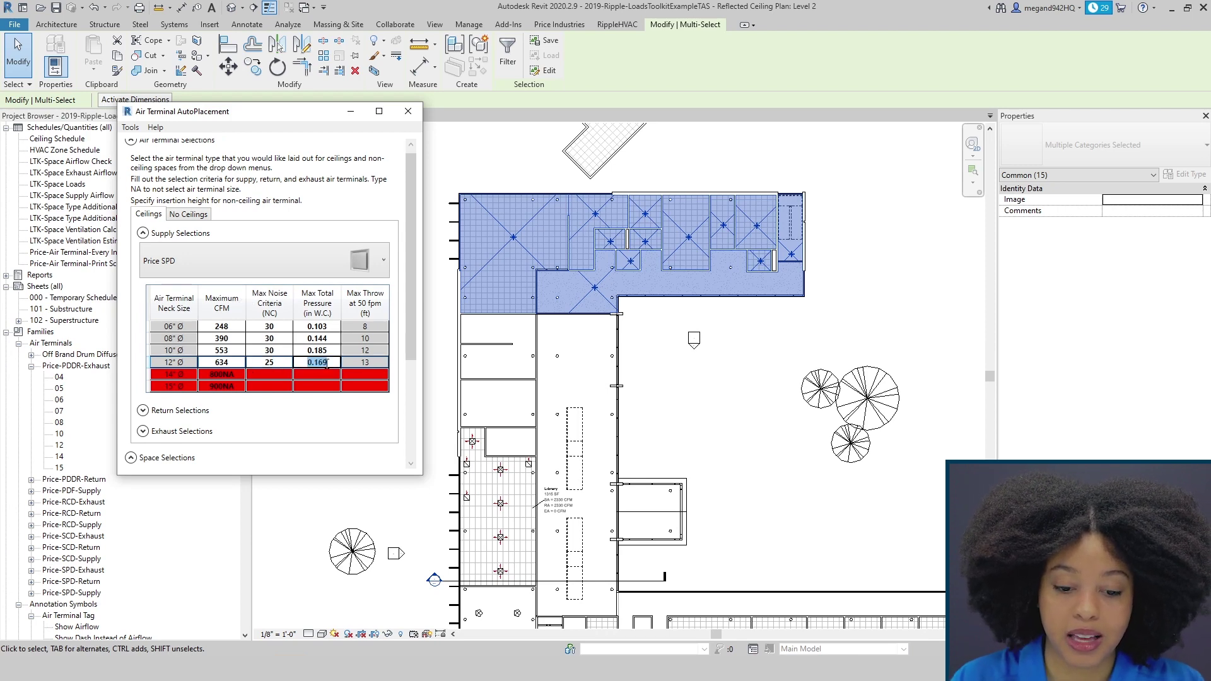
key(BackSpace)
key(Return)
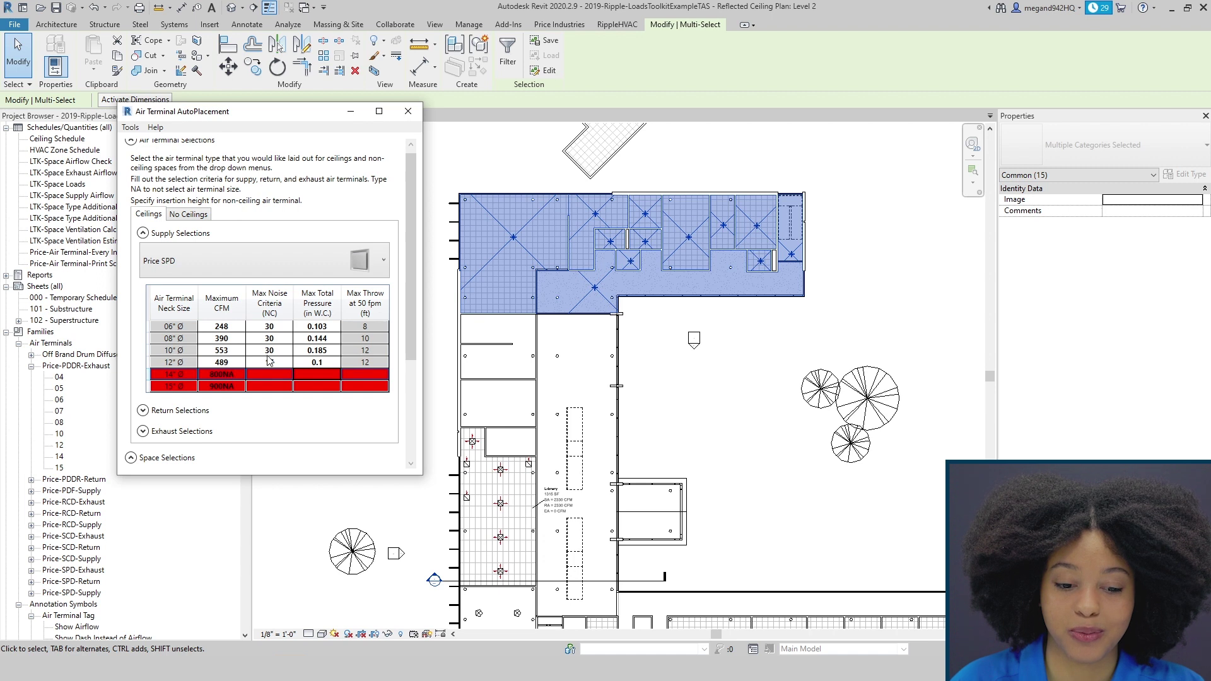
Change the max noise criteria to 25 for every neck size row, starting from 06".
click(279, 326)
click(277, 326)
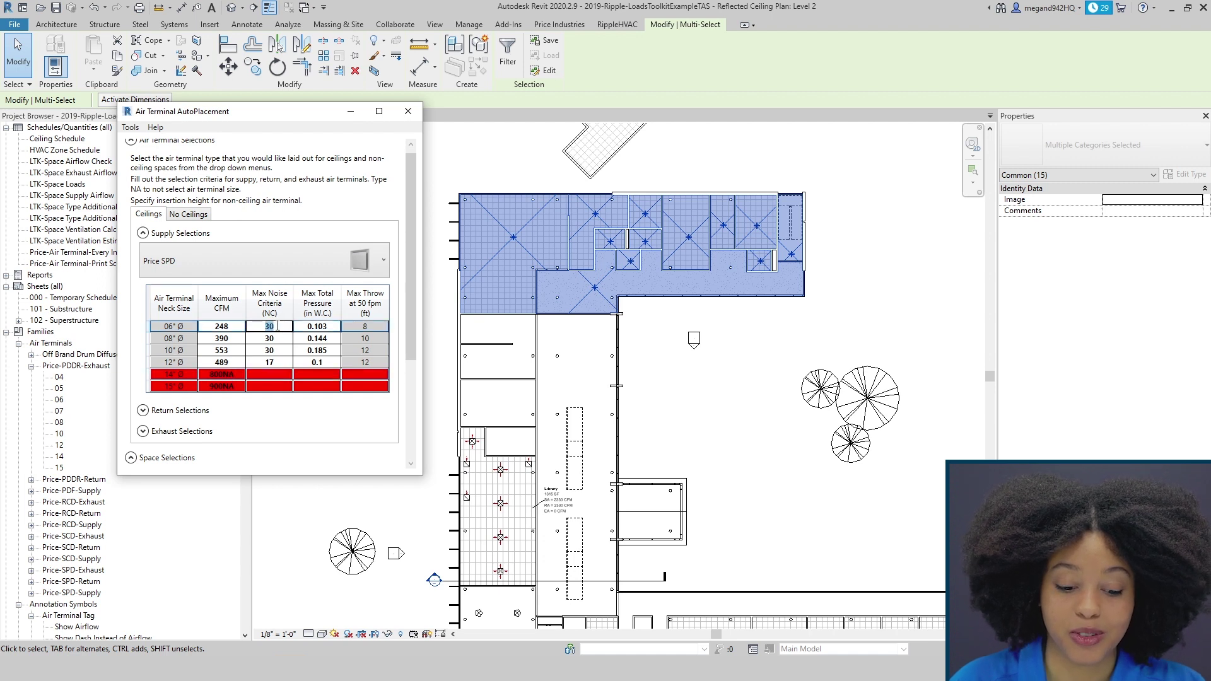
text(25)
key(Return)
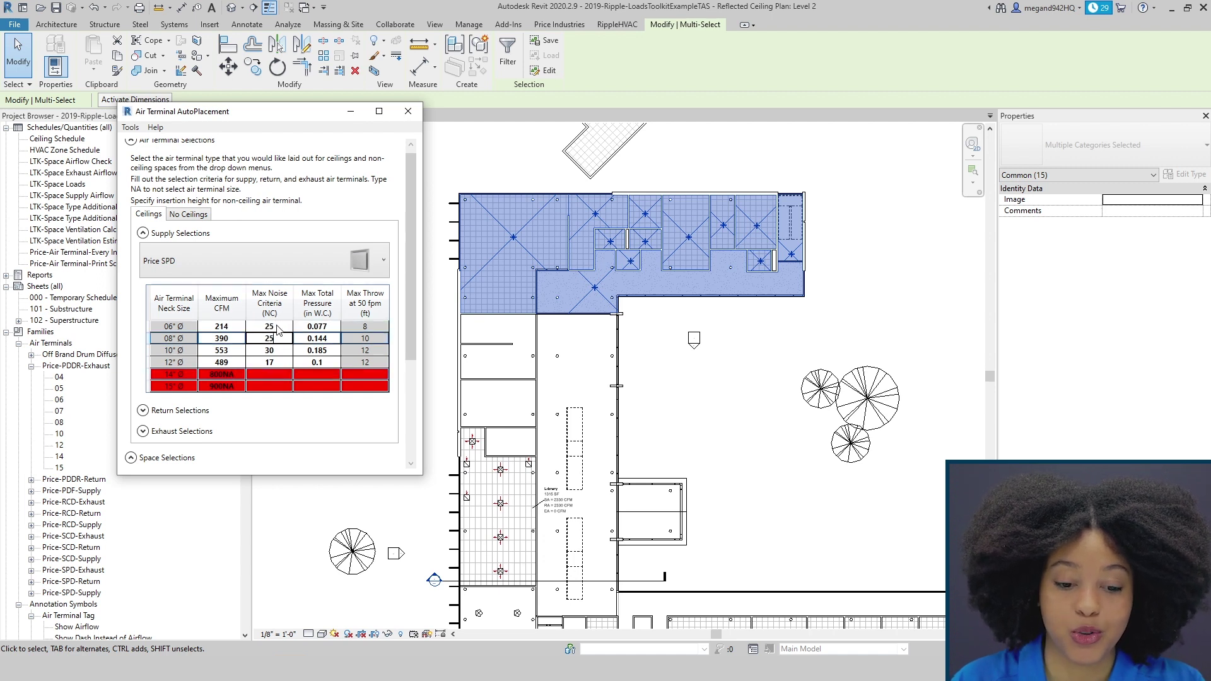
key(Return)
text(25)
key(Return)
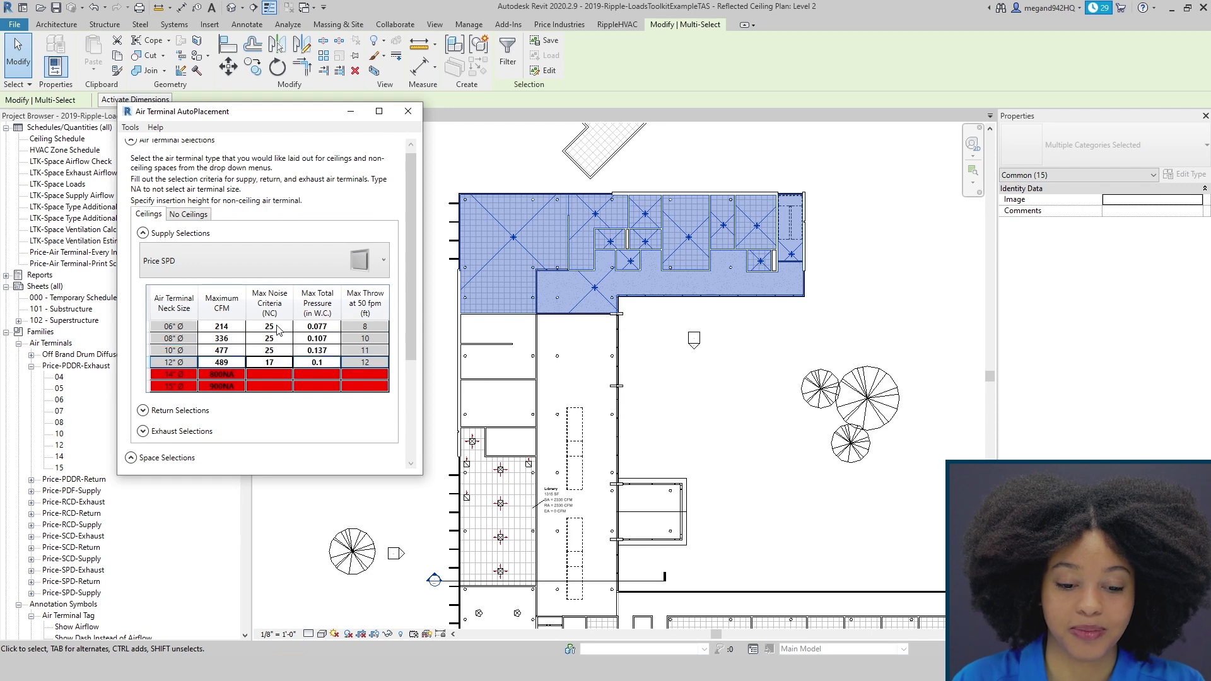
key(Return)
text(25)
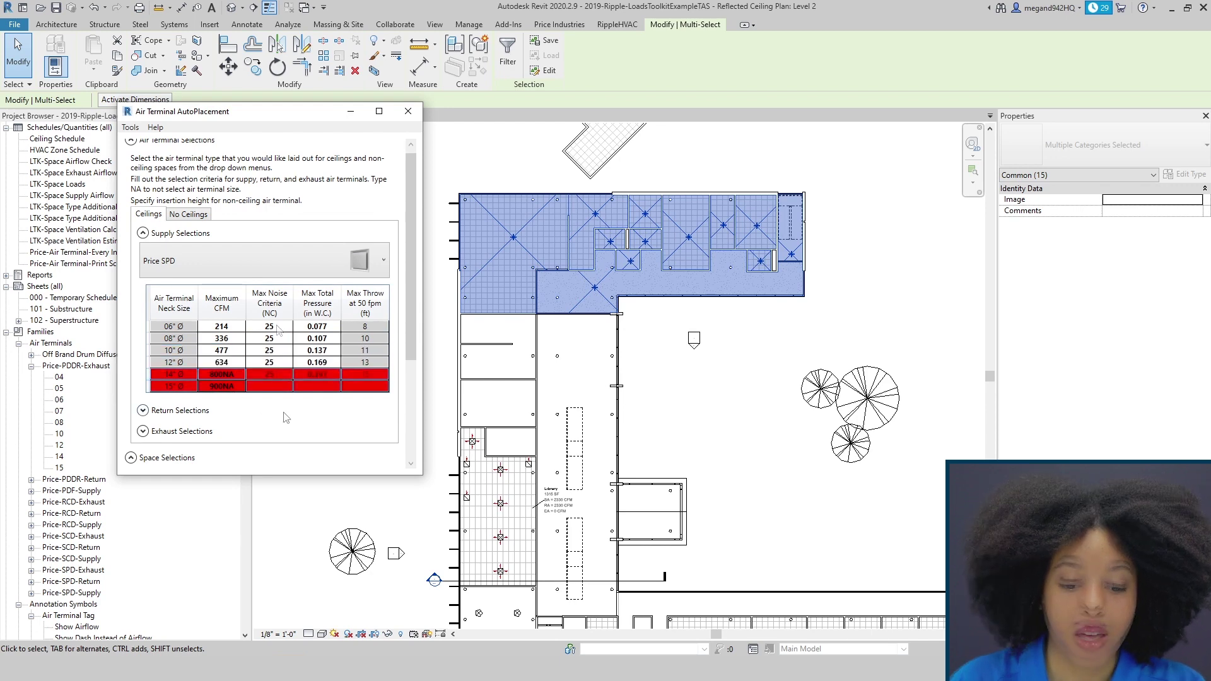
key(Return)
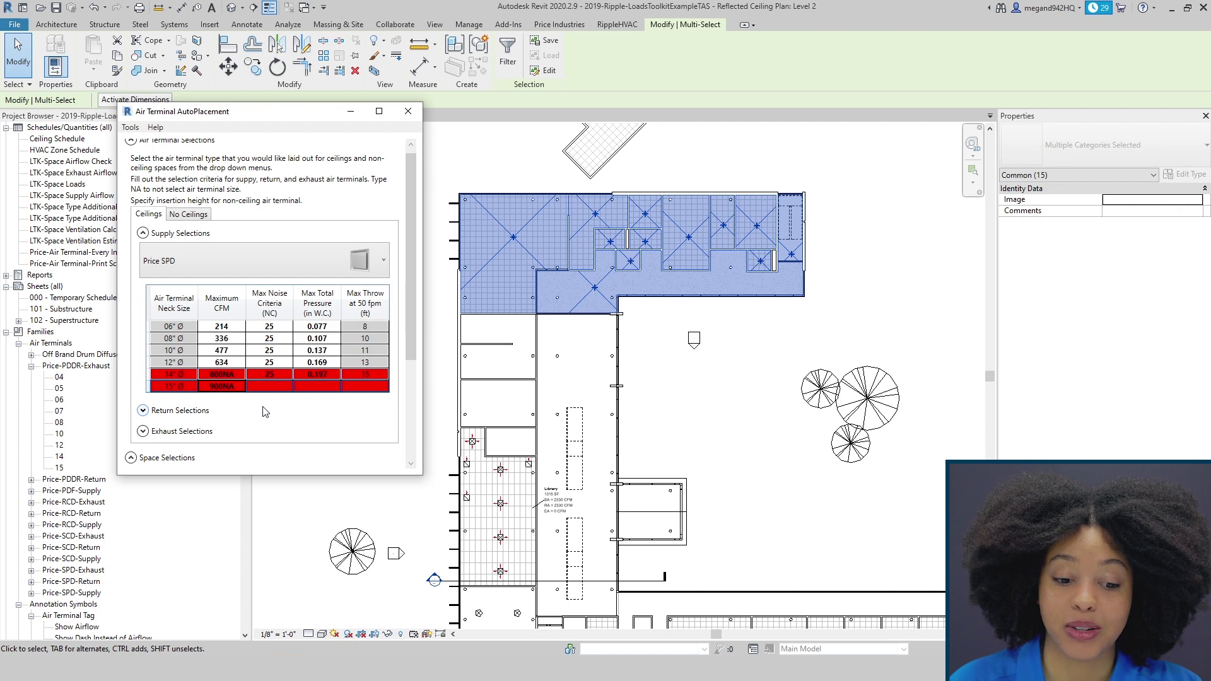
click(236, 375)
click(238, 376)
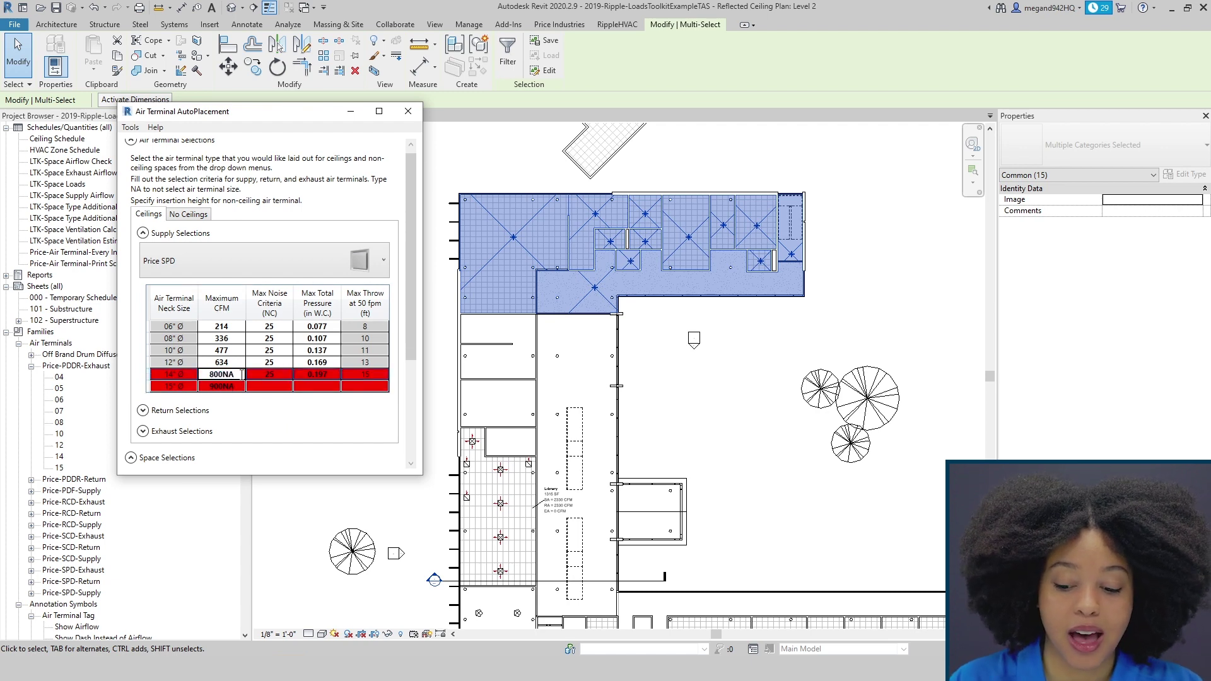
key(BackSpace)
key(BackSpace)
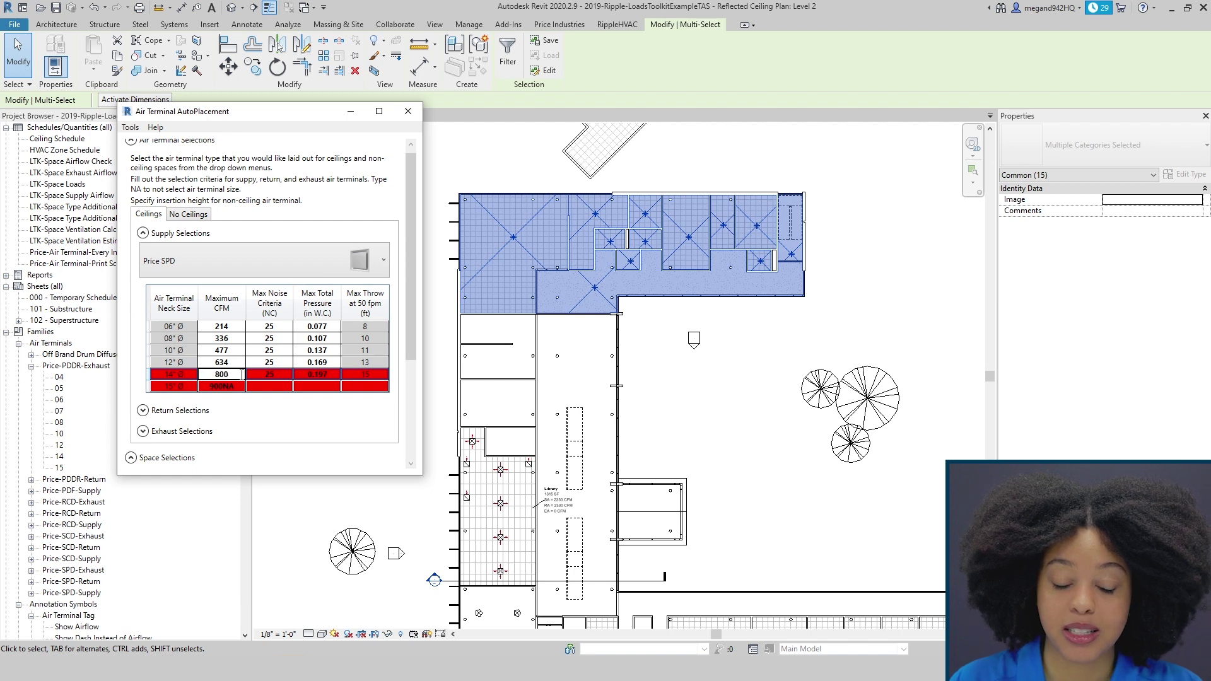
key(Return)
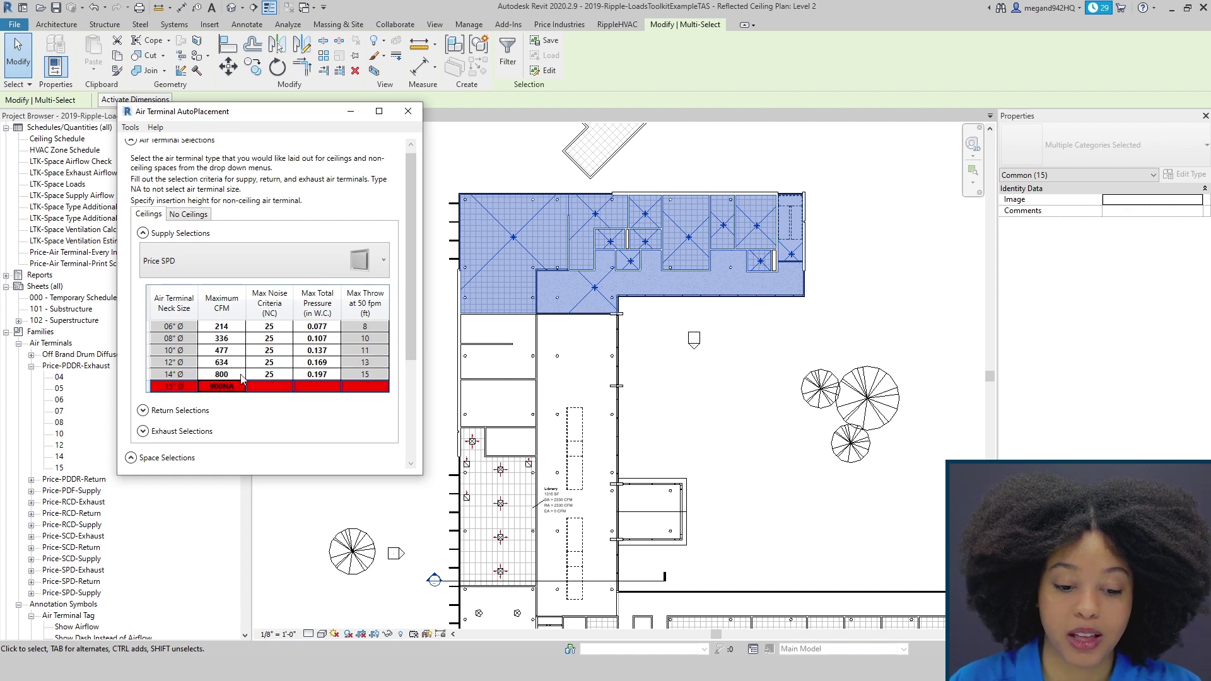
click(239, 387)
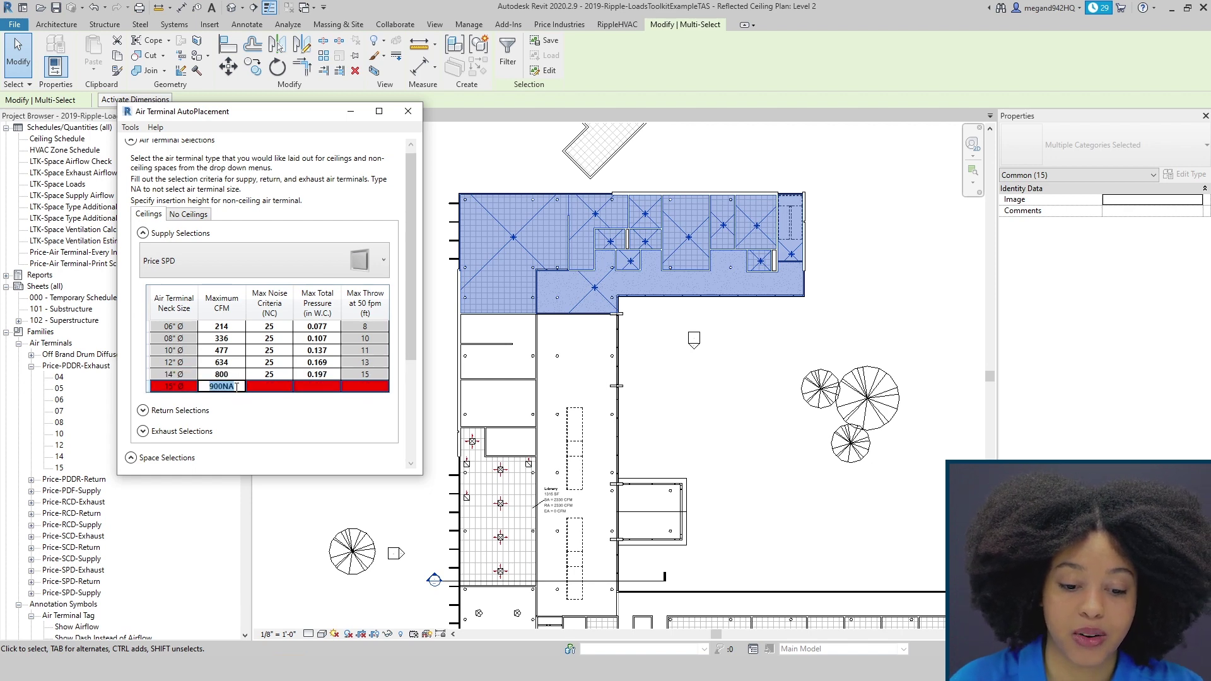
key(BackSpace)
key(BackSpace)
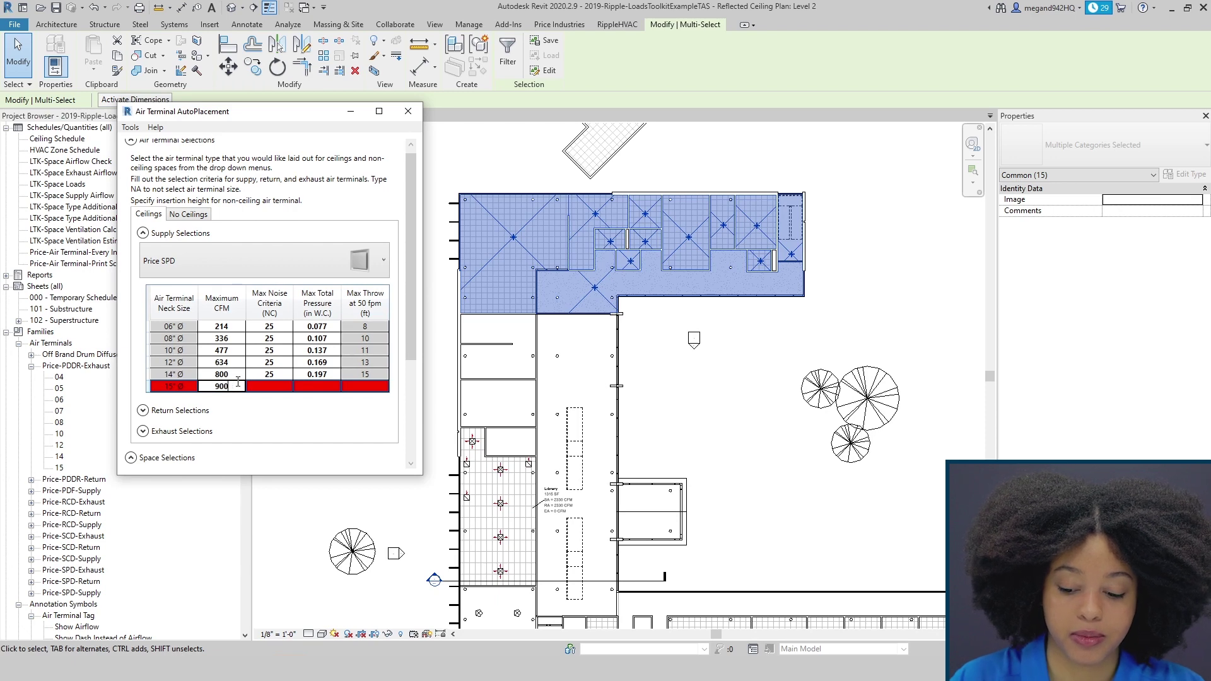
key(Return)
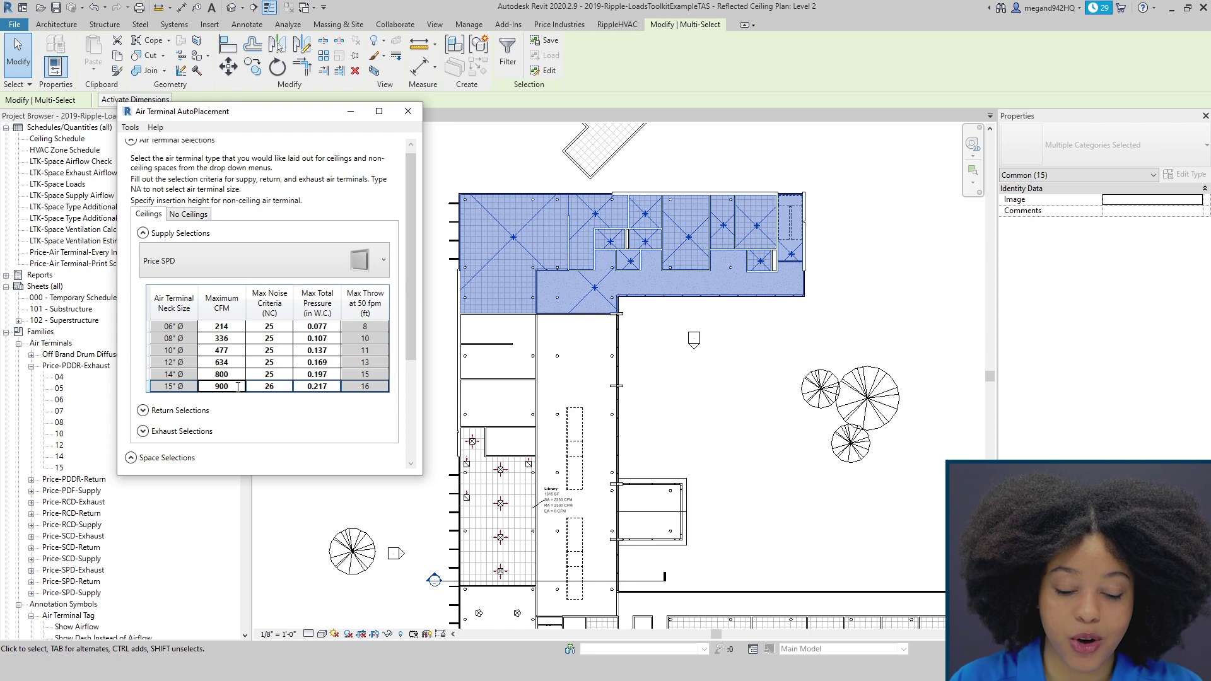
text(NA)
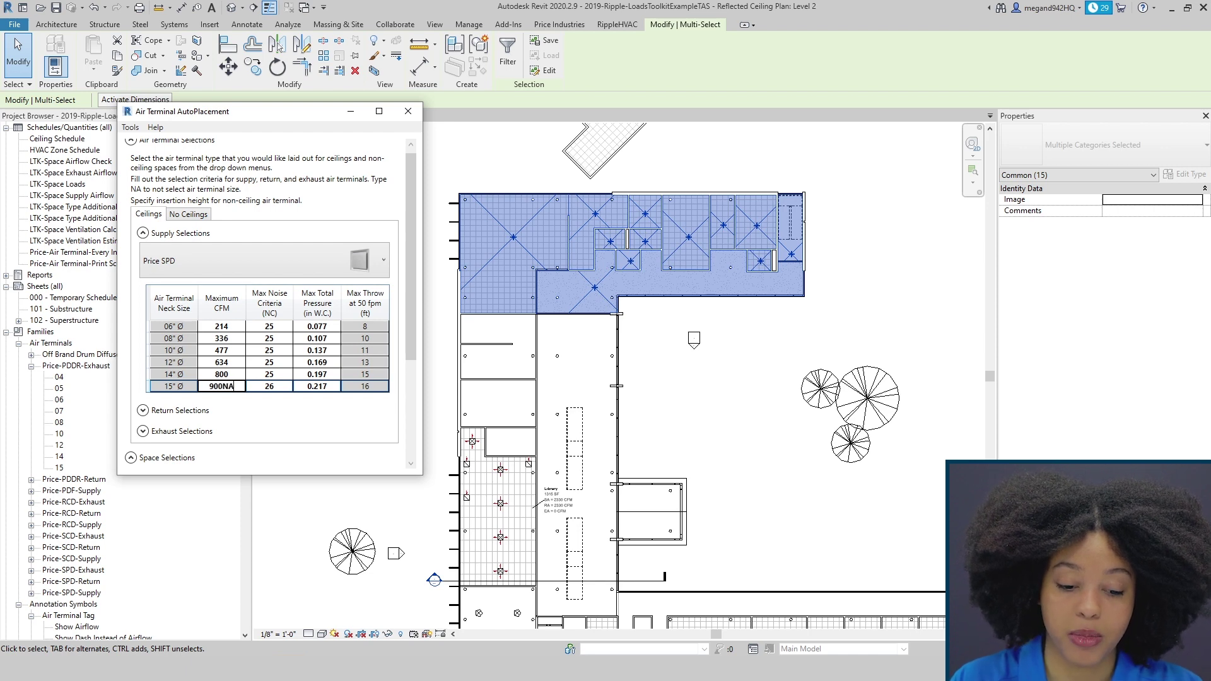
key(Return)
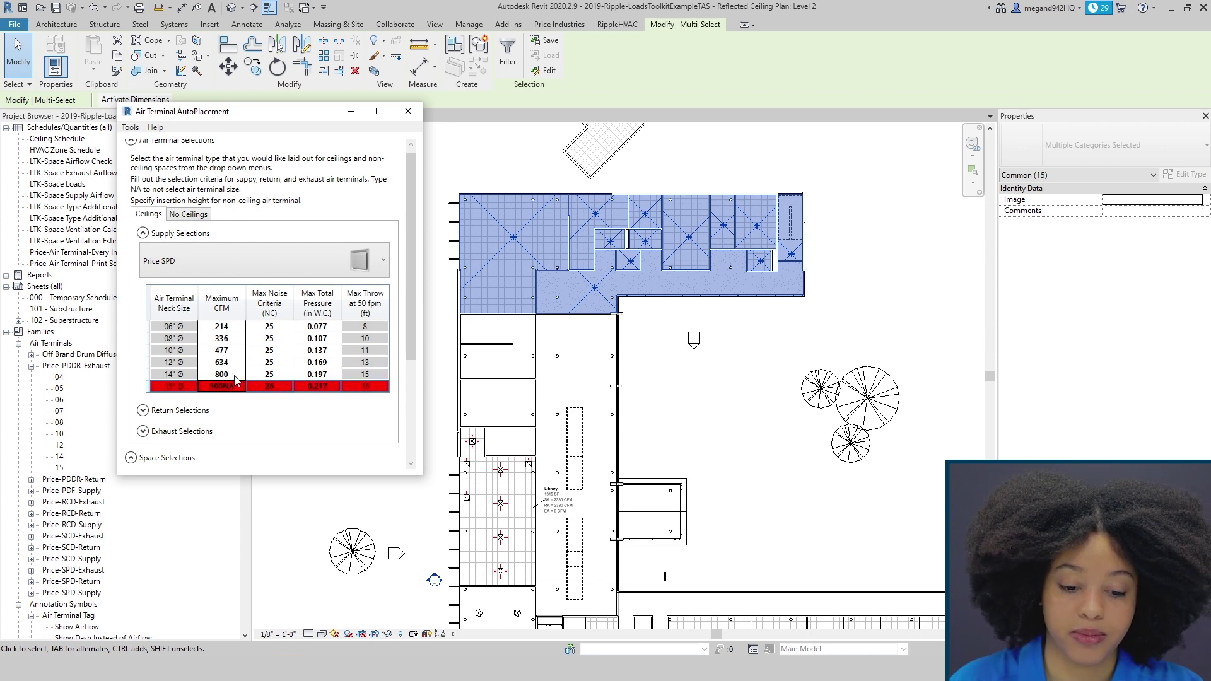
click(237, 374)
click(236, 375)
text(NA)
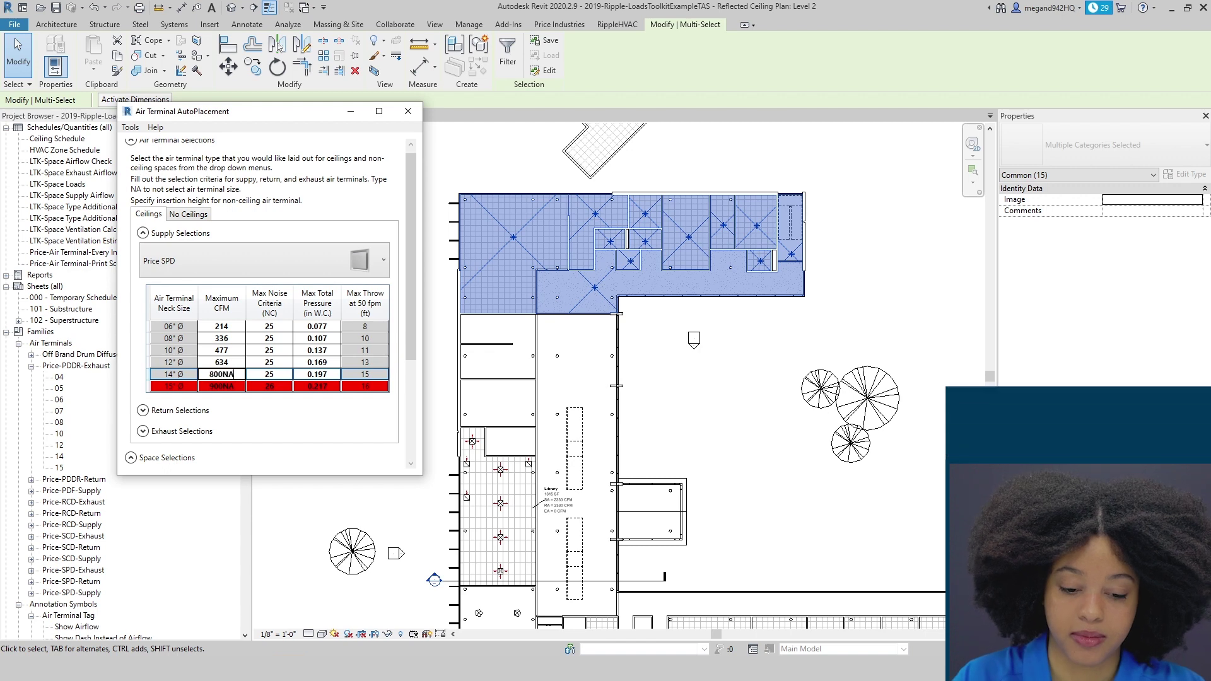
key(Return)
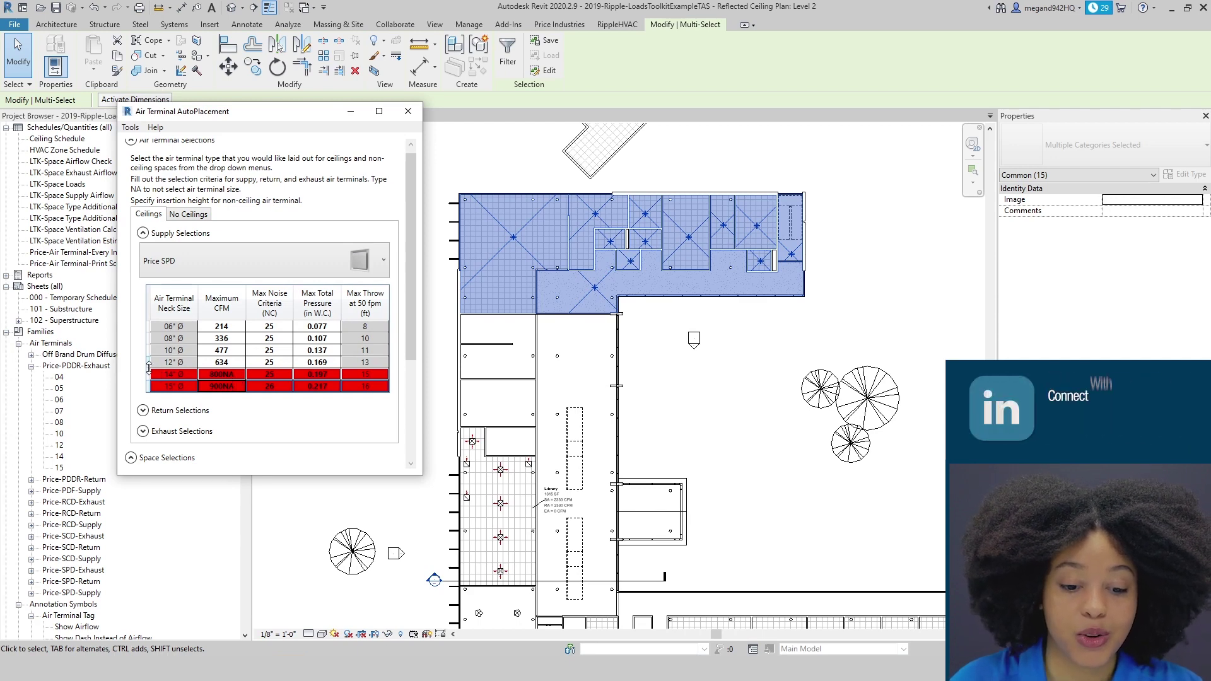
Expand the Return and Exhaust Selections tables, both on Price SPD, and scroll to Space Selections.
click(143, 410)
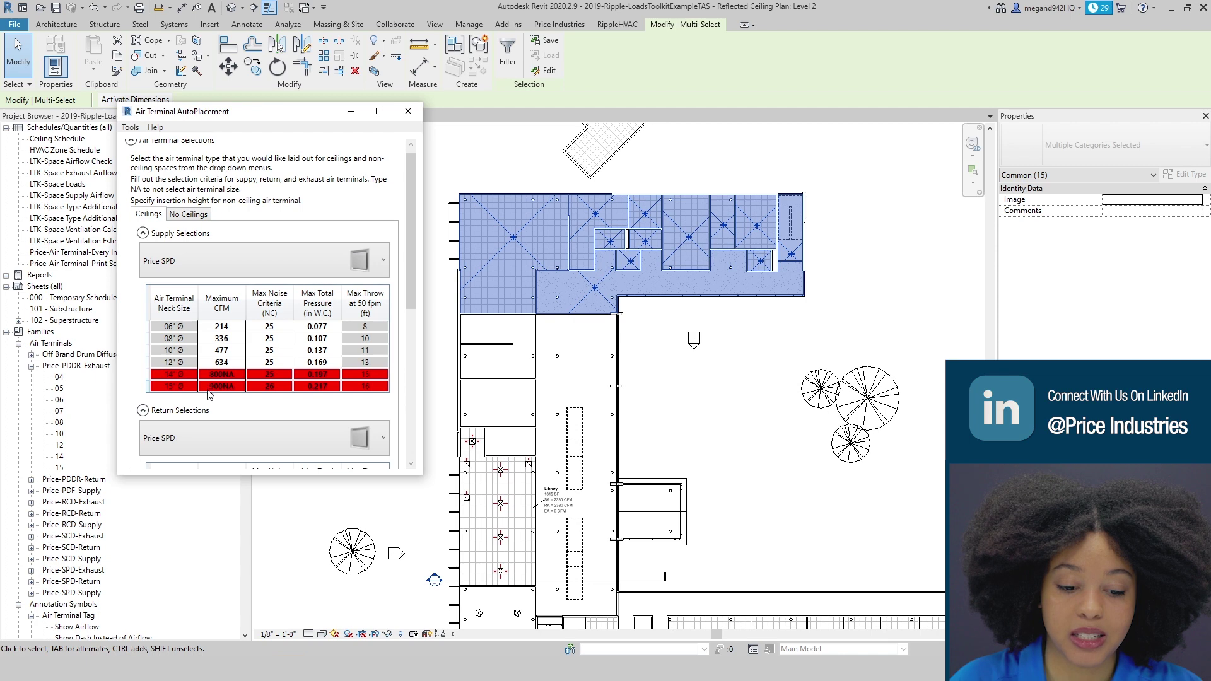
drag(408, 221, 423, 323)
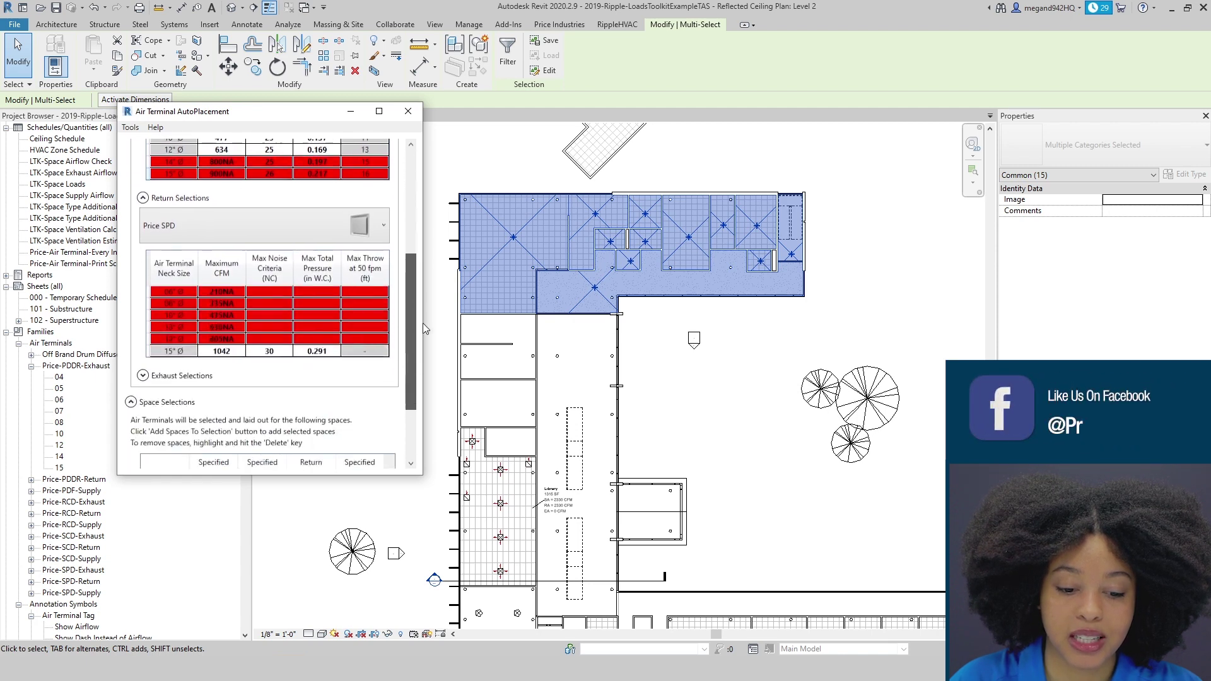
click(143, 368)
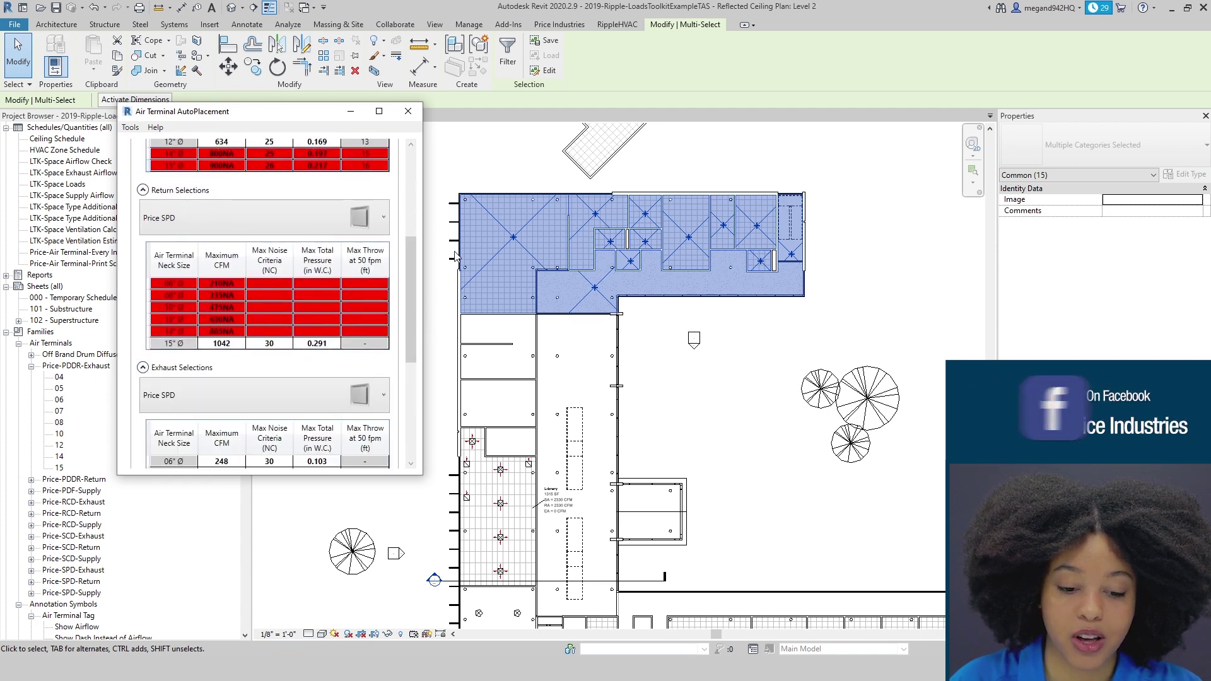
drag(419, 246, 416, 288)
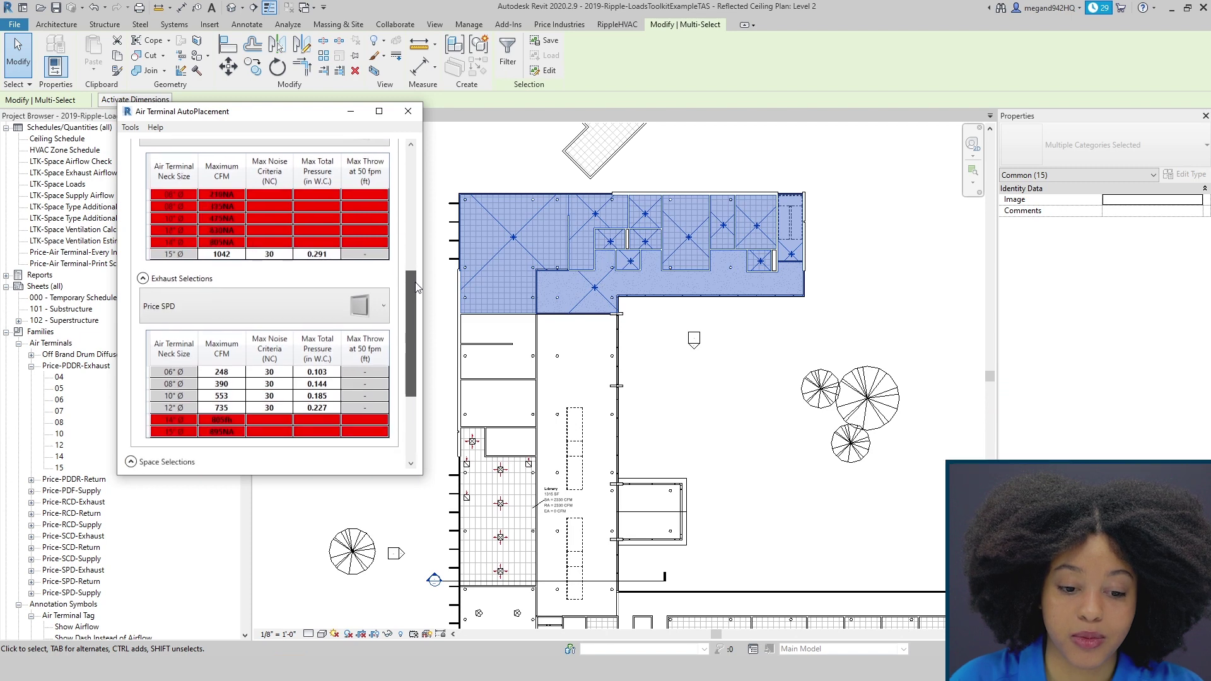
scroll(407, 286, up, 1)
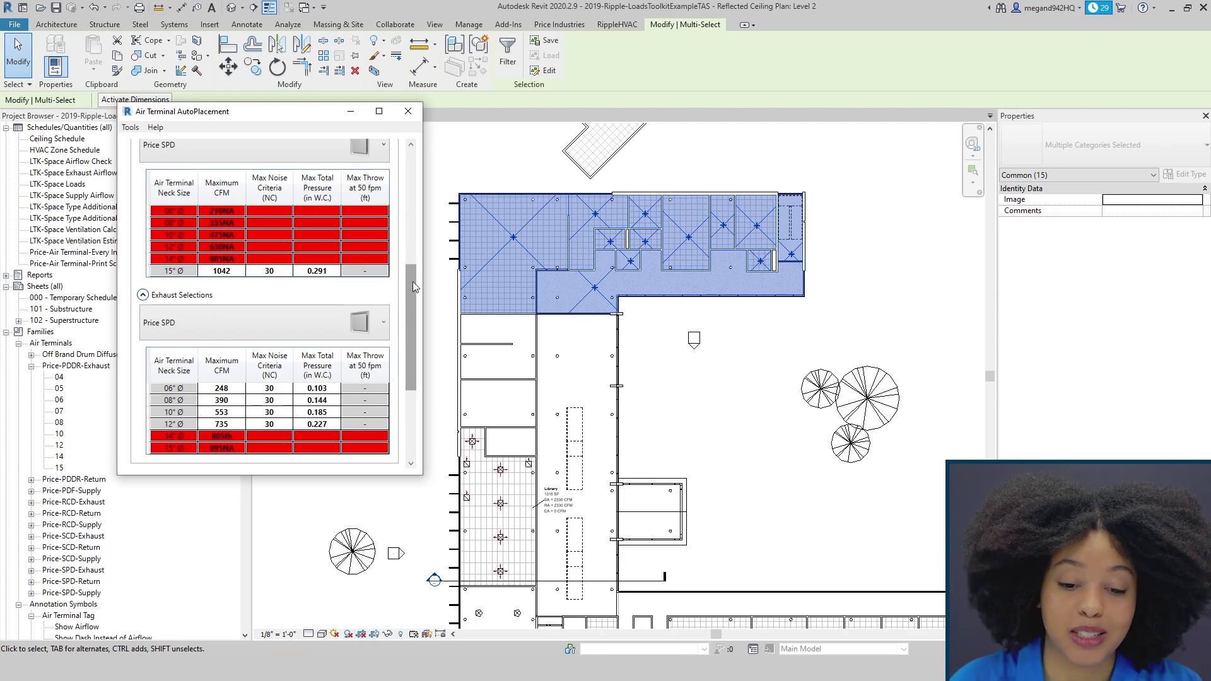
drag(410, 274, 416, 375)
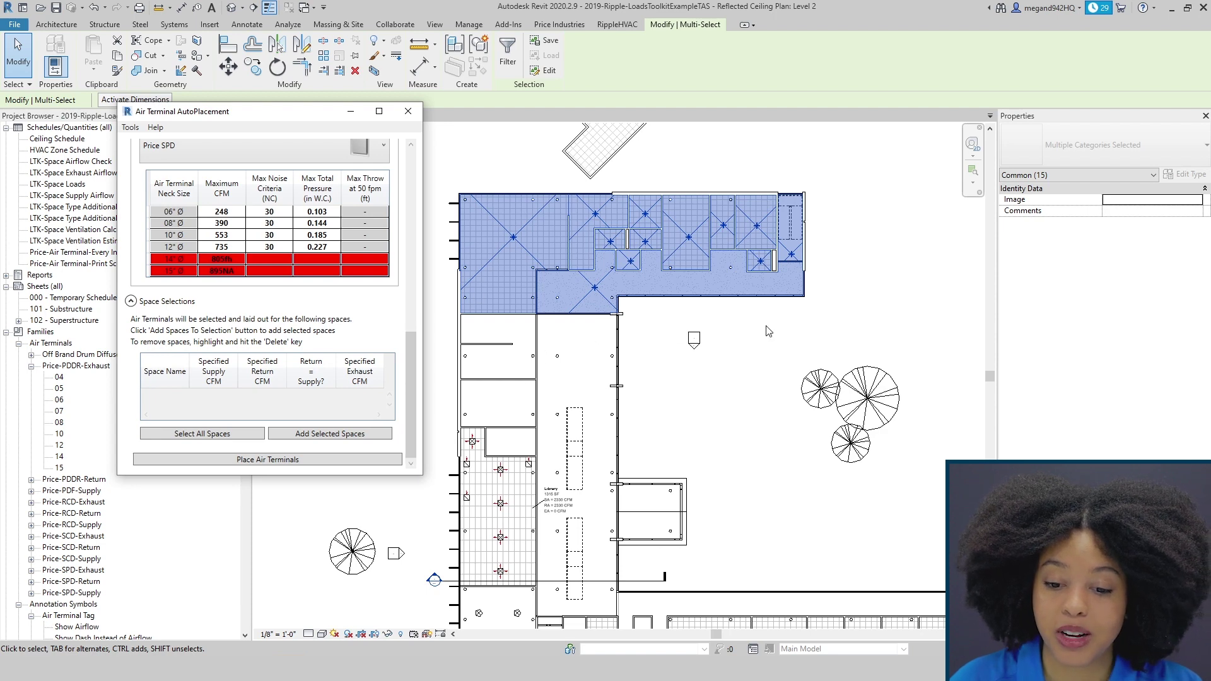
Add the selected upper-wing spaces, Lounge 223 to Corridor 234, and review their supply, return and exhaust CFM.
click(334, 440)
click(317, 334)
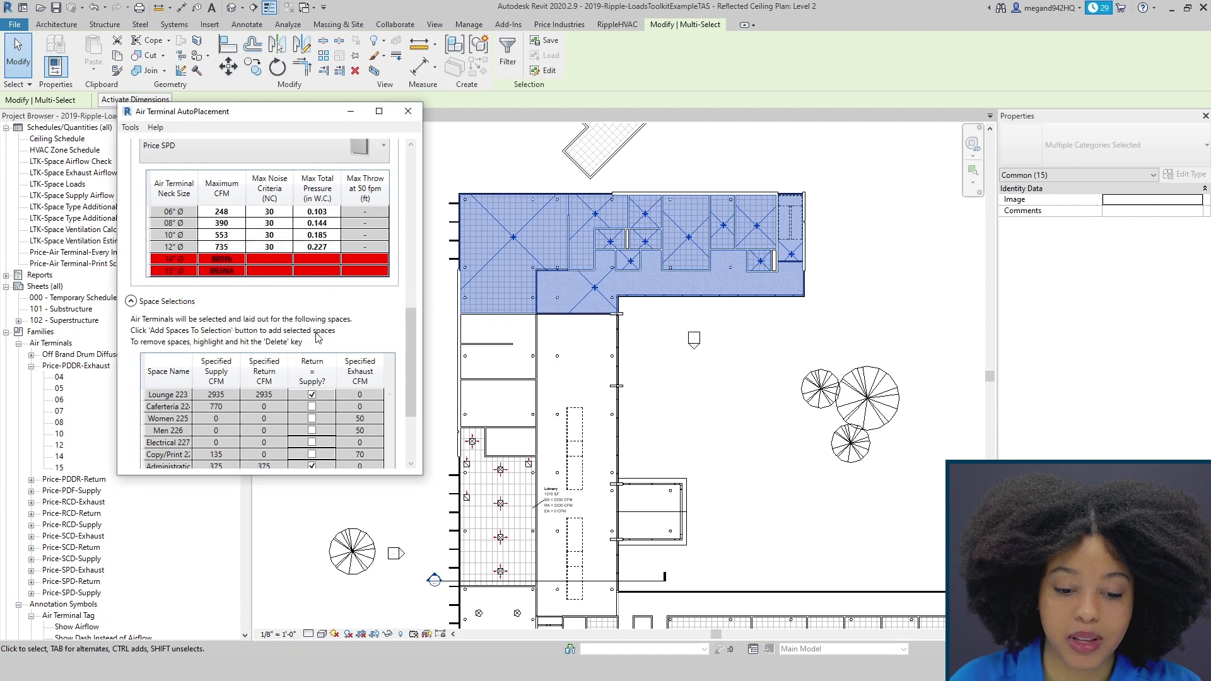
drag(413, 318, 418, 368)
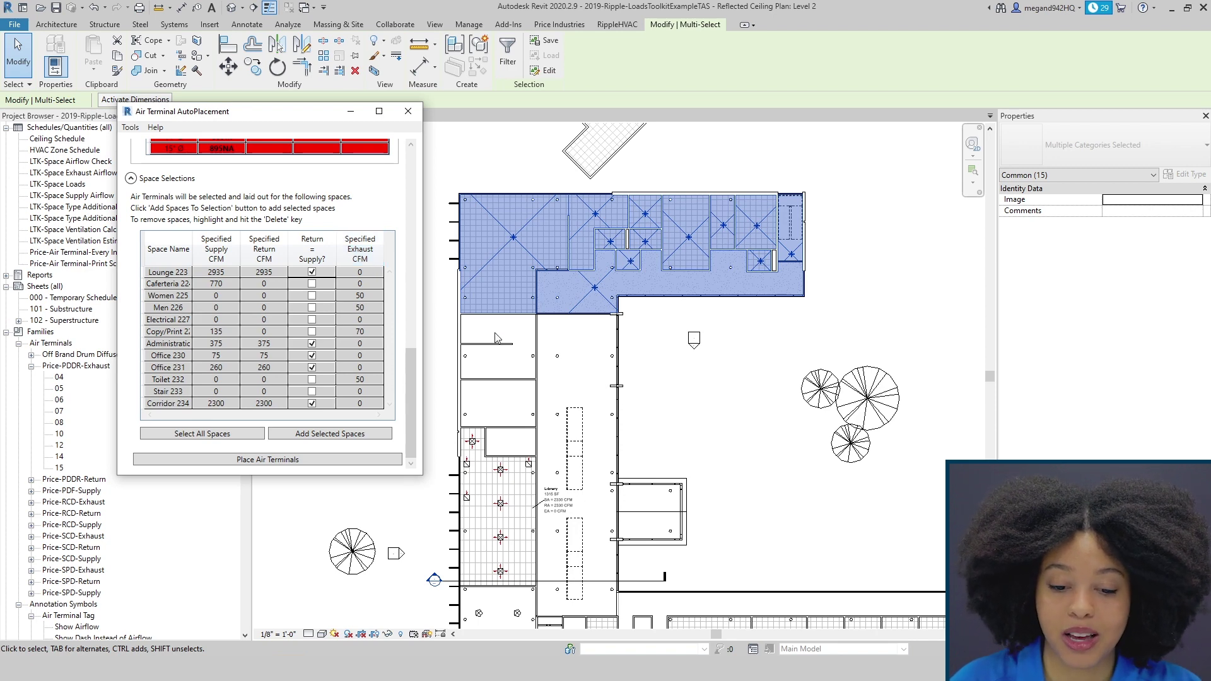
scroll(661, 282, down, 3)
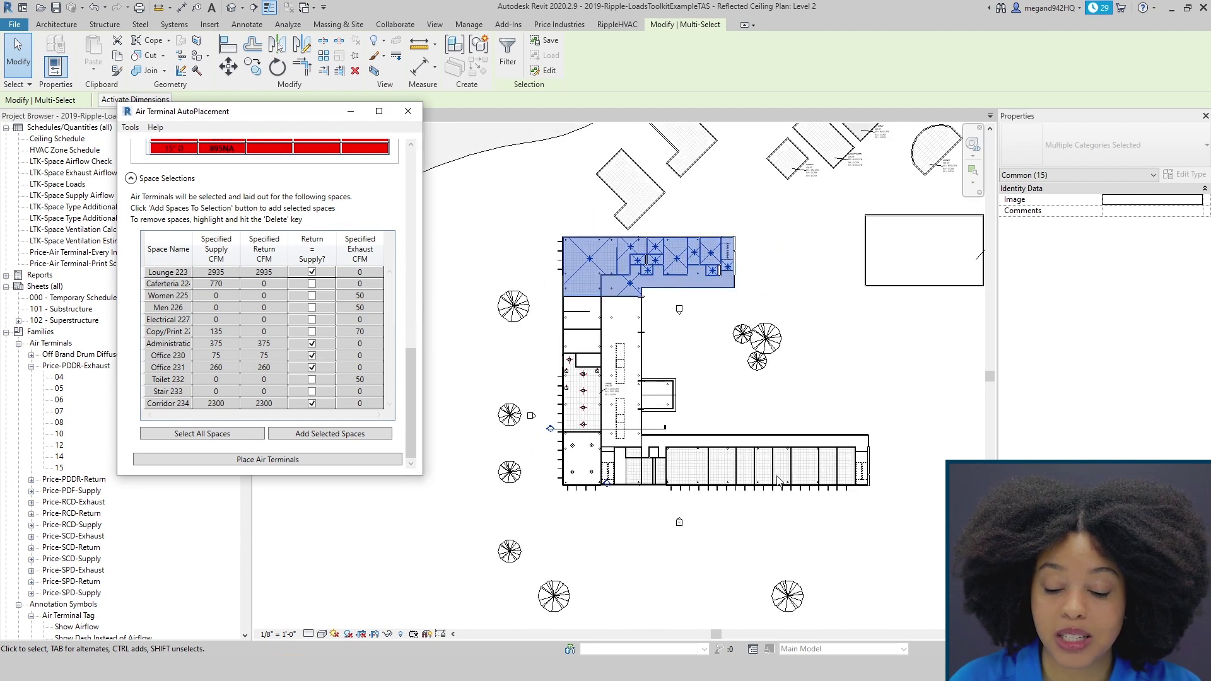
Add the ten bottom-row rooms to the space list and place air terminals in all listed spaces.
scroll(669, 448, up, 2)
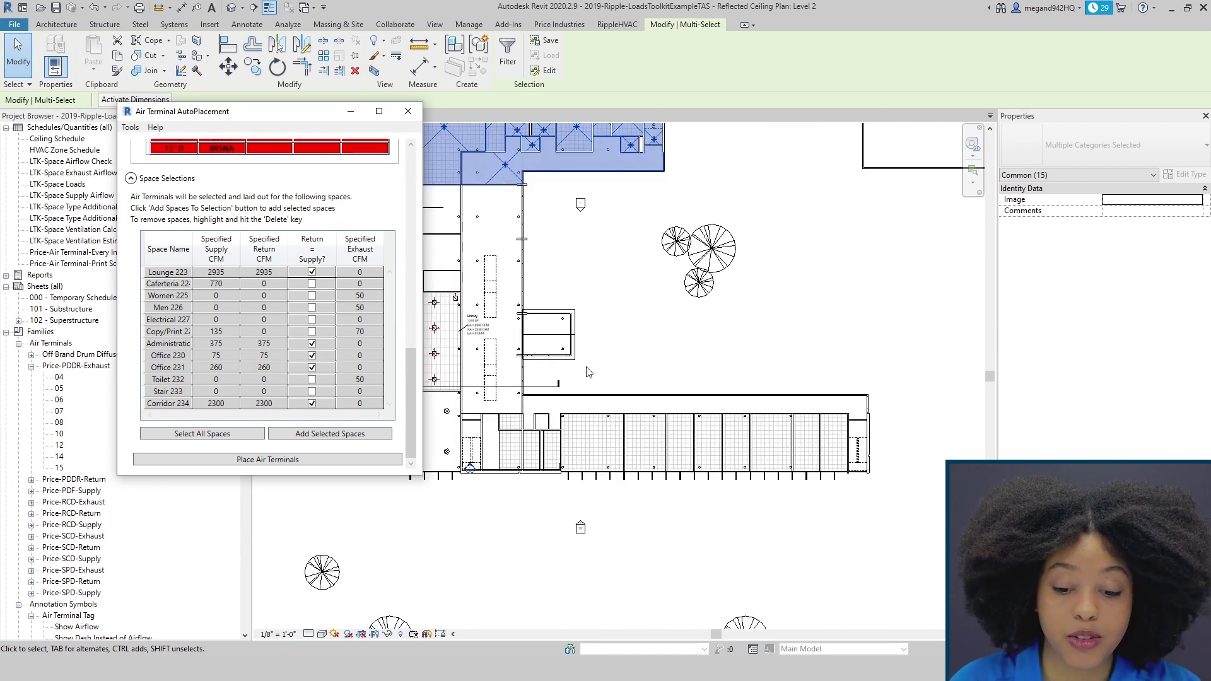
drag(543, 512, 888, 396)
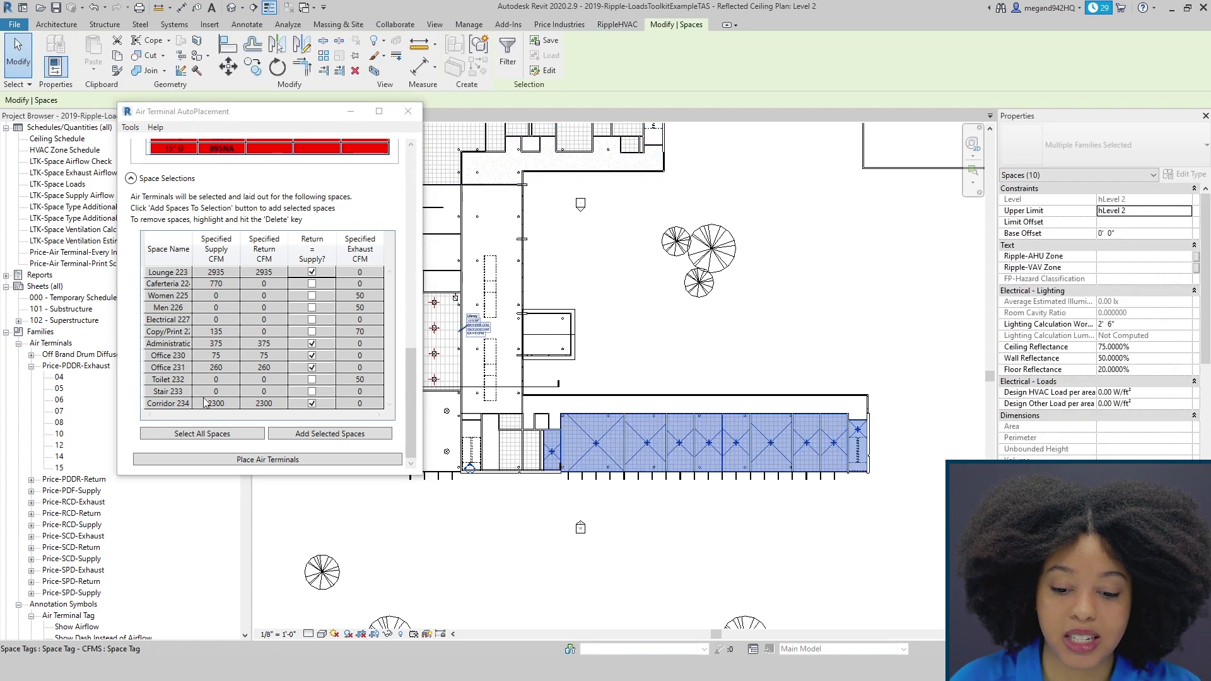
click(323, 439)
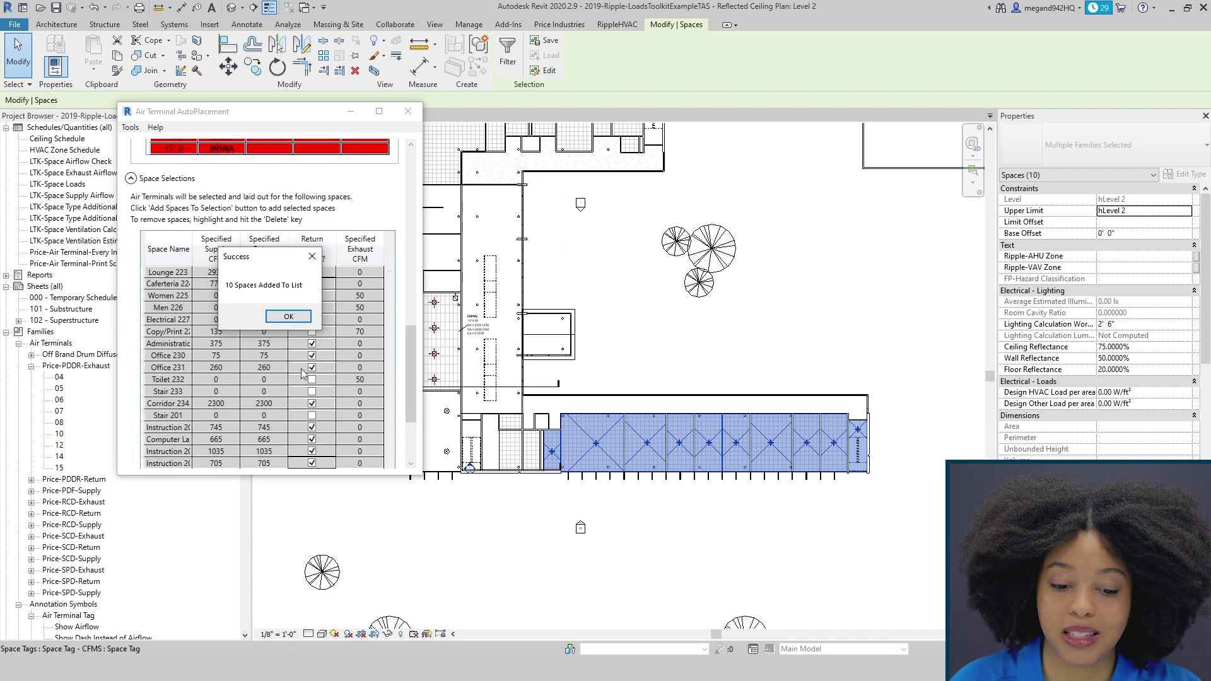
click(290, 320)
scroll(412, 337, down, 5)
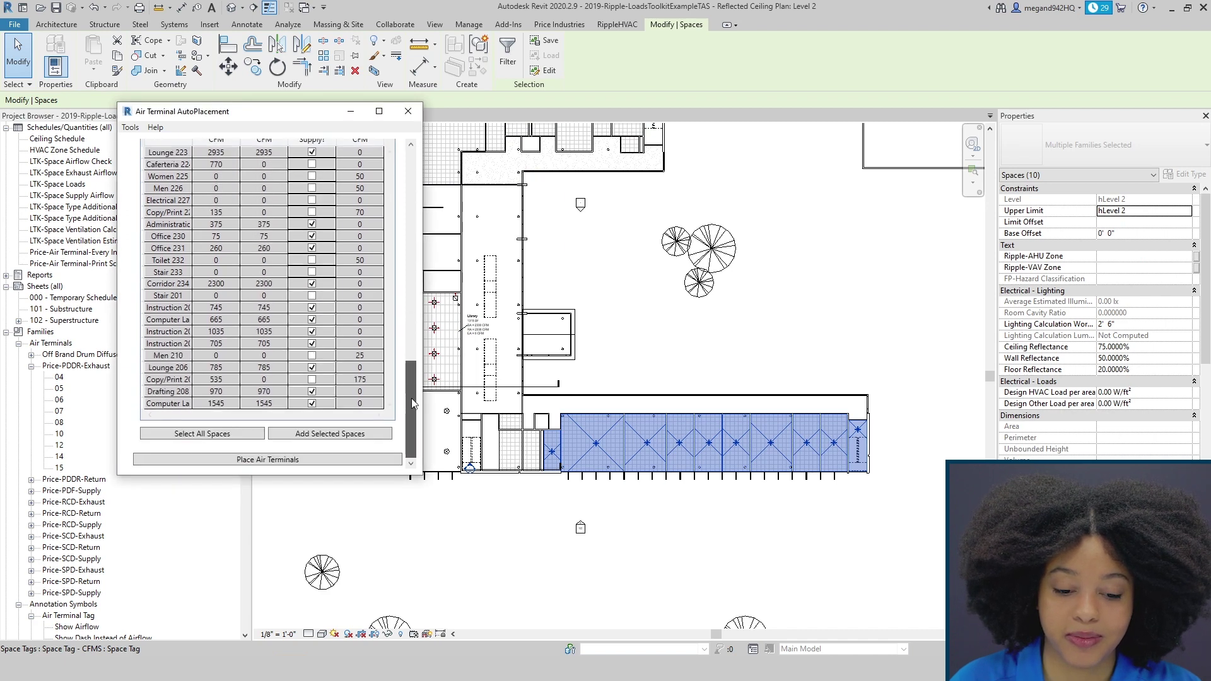
click(247, 464)
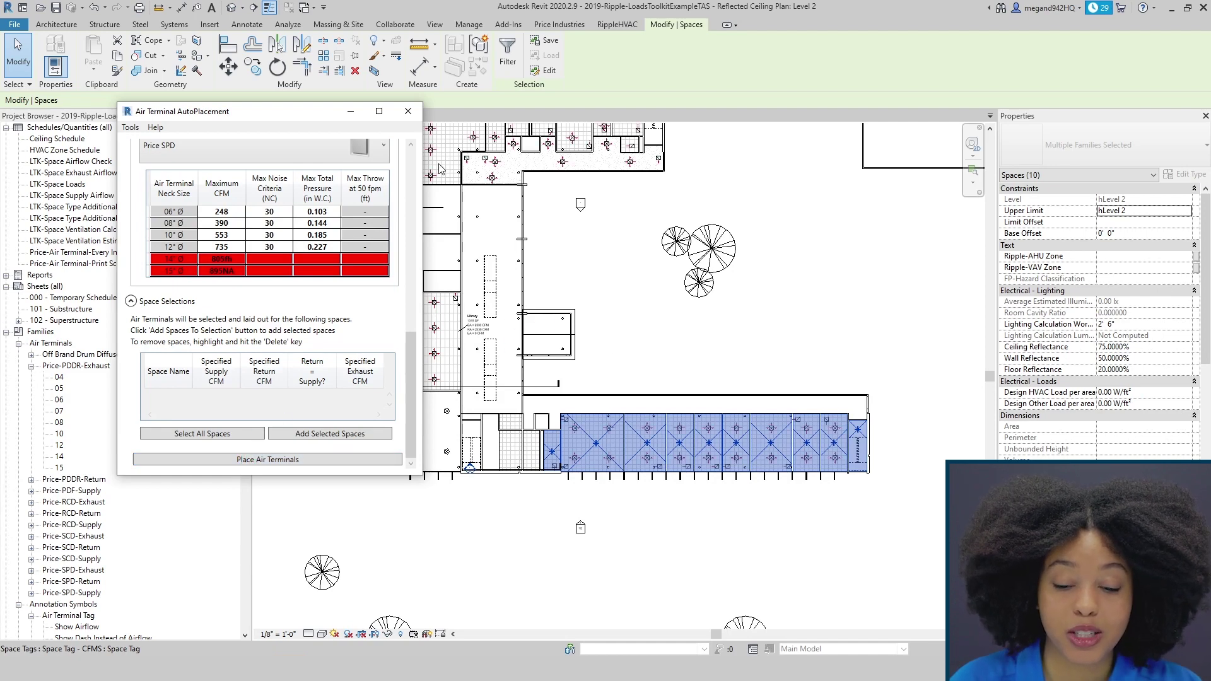
Deselect the Level 2 spaces once diffuser placement finishes, leaving the AutoPlacement space list empty.
click(708, 508)
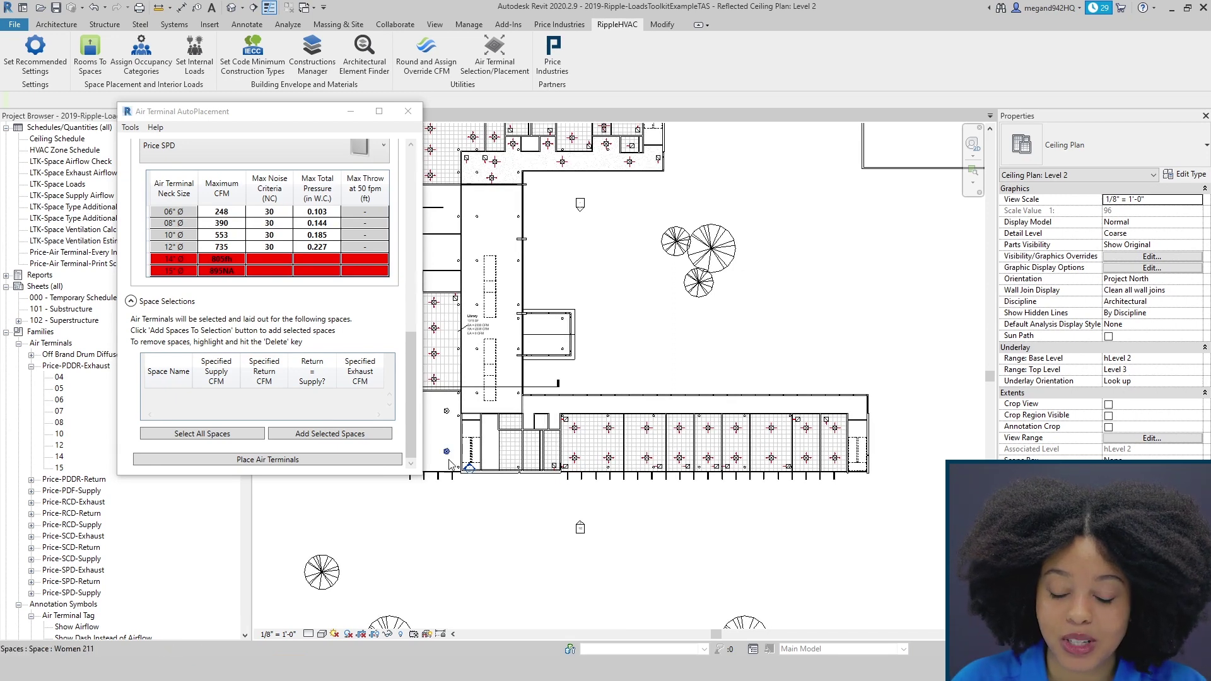
scroll(579, 470, up, 5)
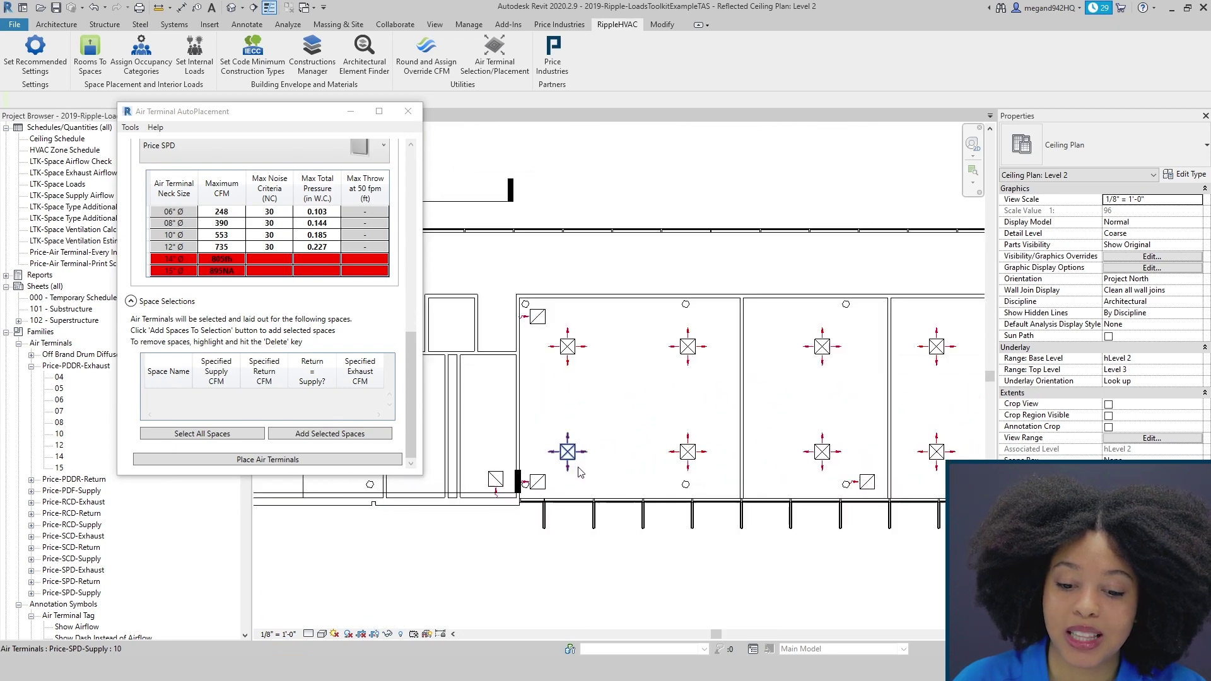
scroll(579, 472, up, 1)
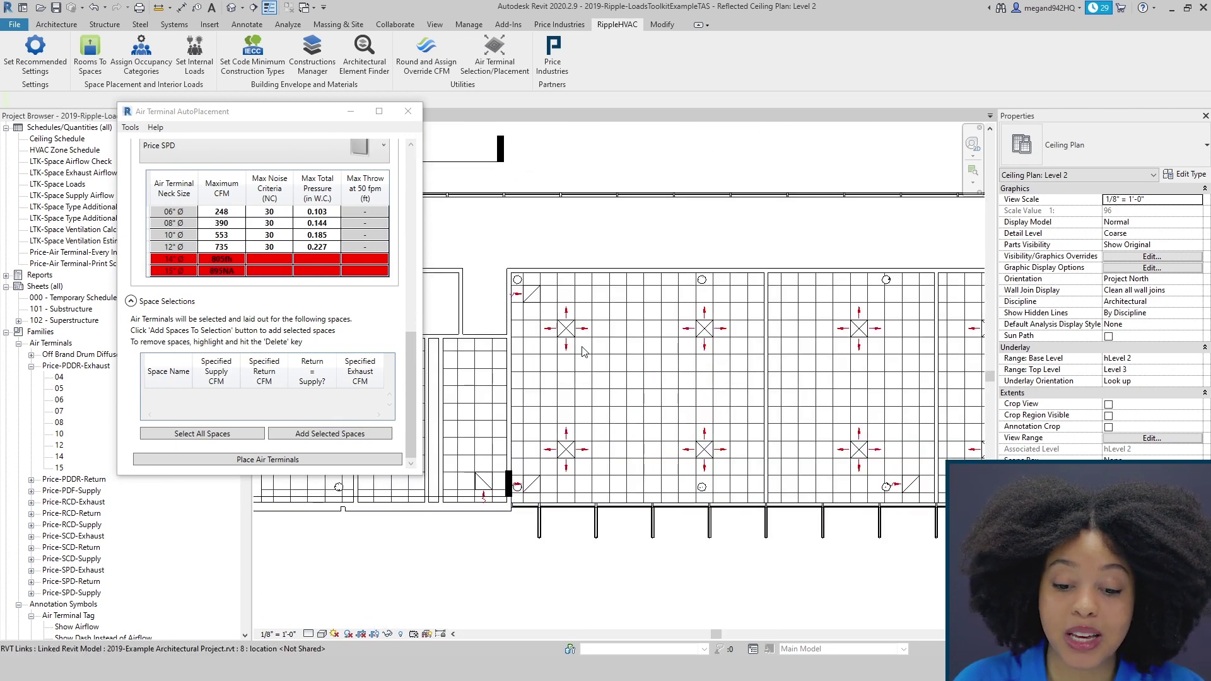
scroll(583, 351, down, 5)
middle_drag(589, 313, 637, 353)
scroll(665, 384, up, 4)
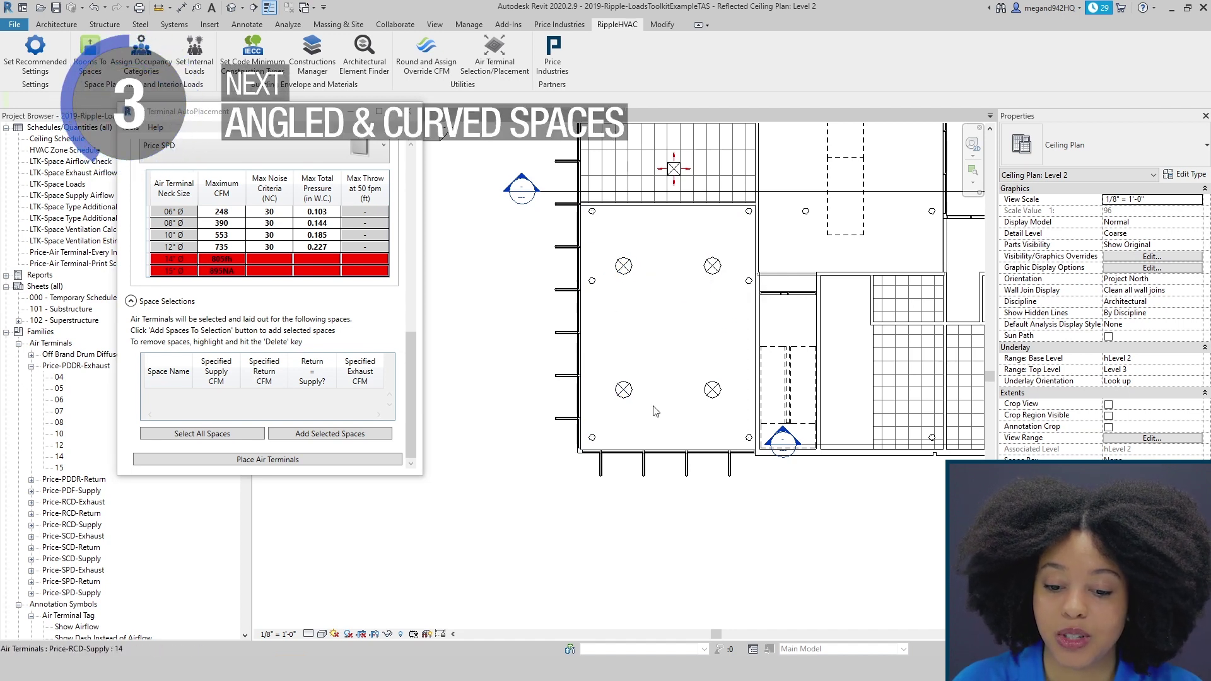
scroll(652, 406, down, 3)
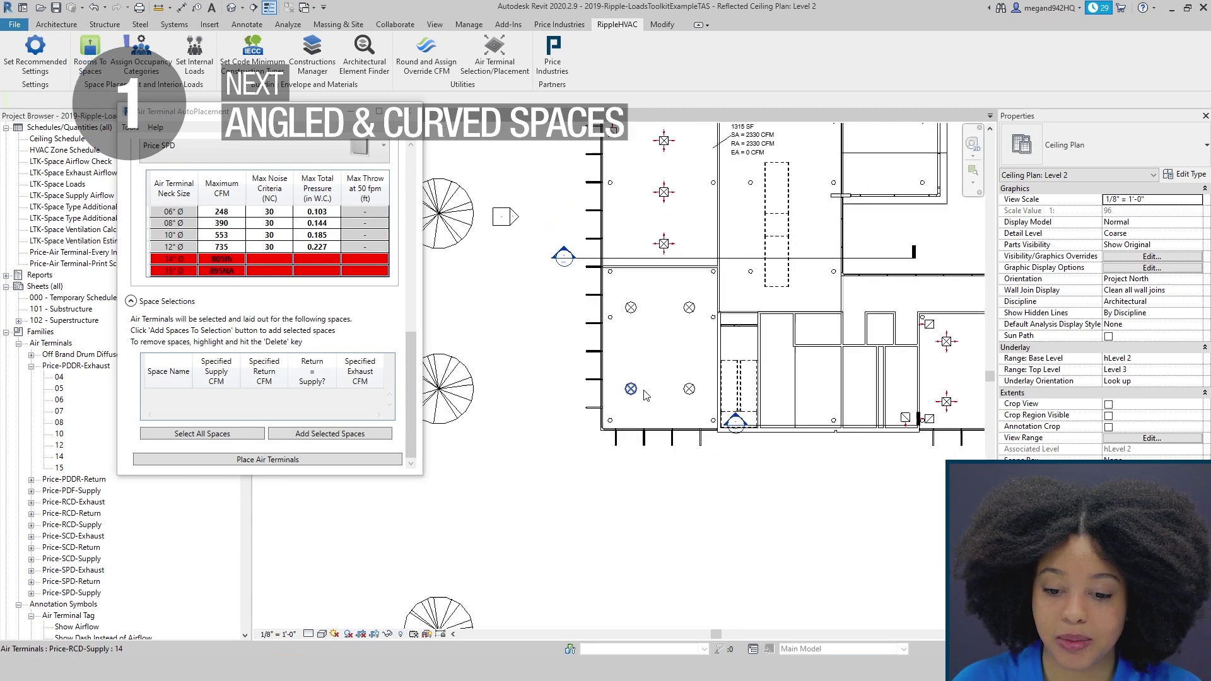
scroll(644, 395, down, 3)
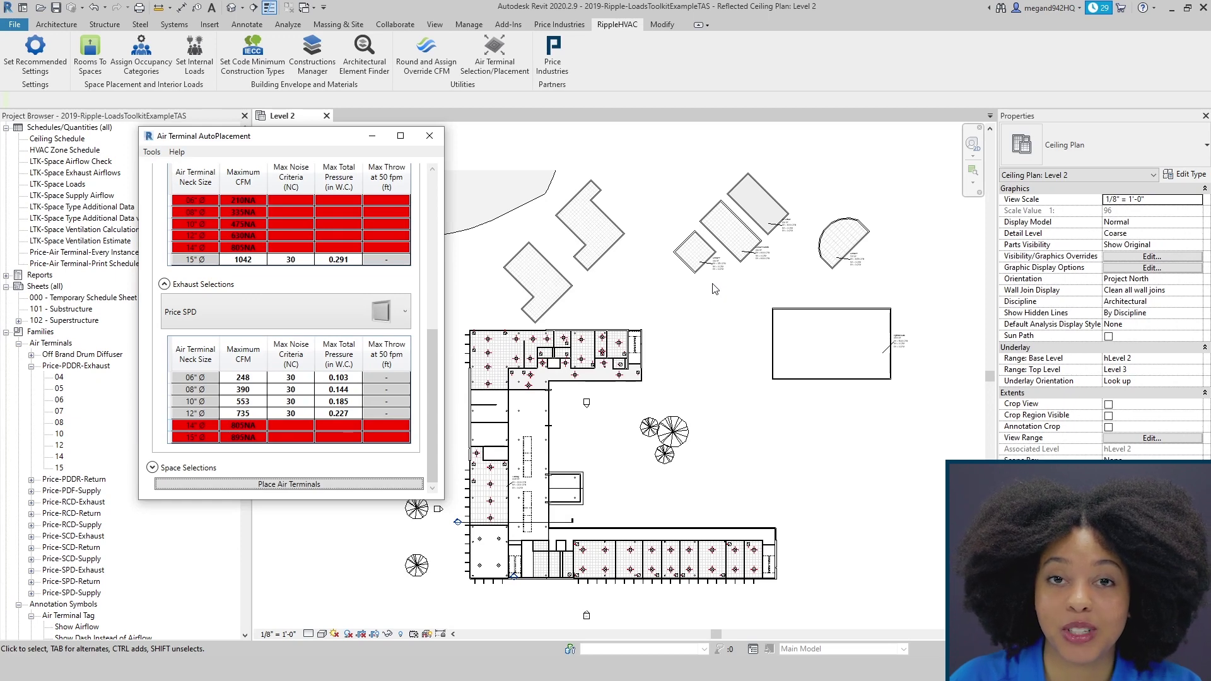
Auto-place diffusers in the angled and curved upper-wing Level 2 spaces, then deselect them.
scroll(766, 251, up, 2)
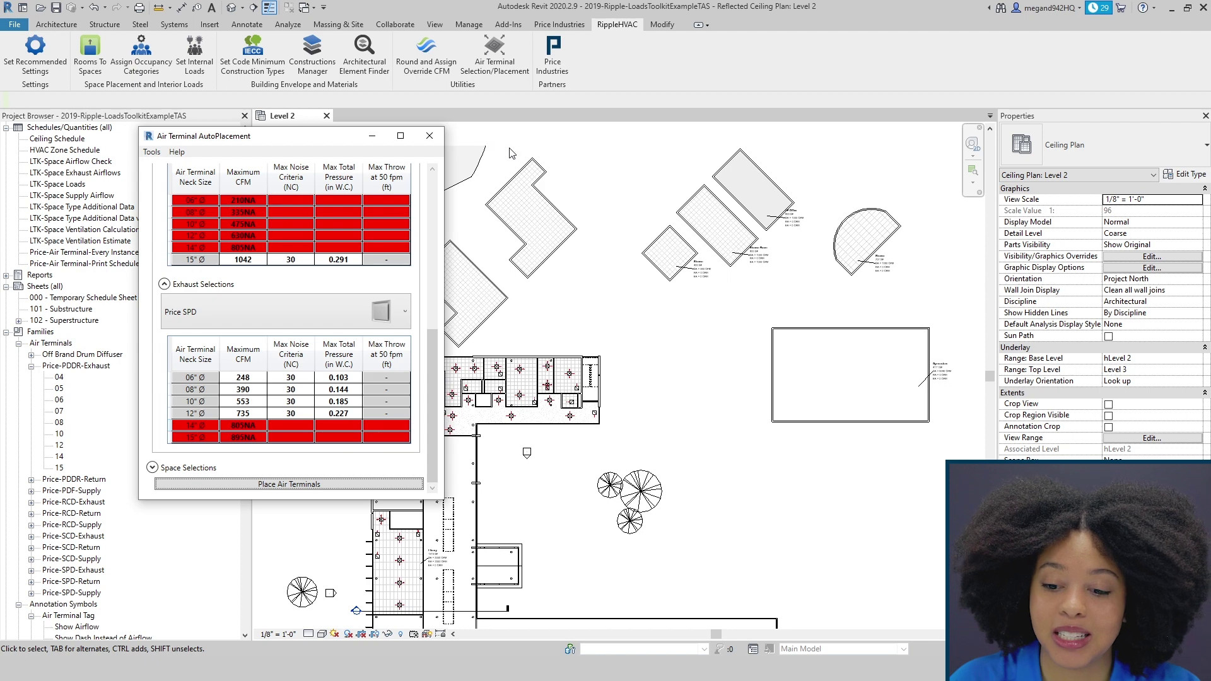
drag(469, 139, 927, 312)
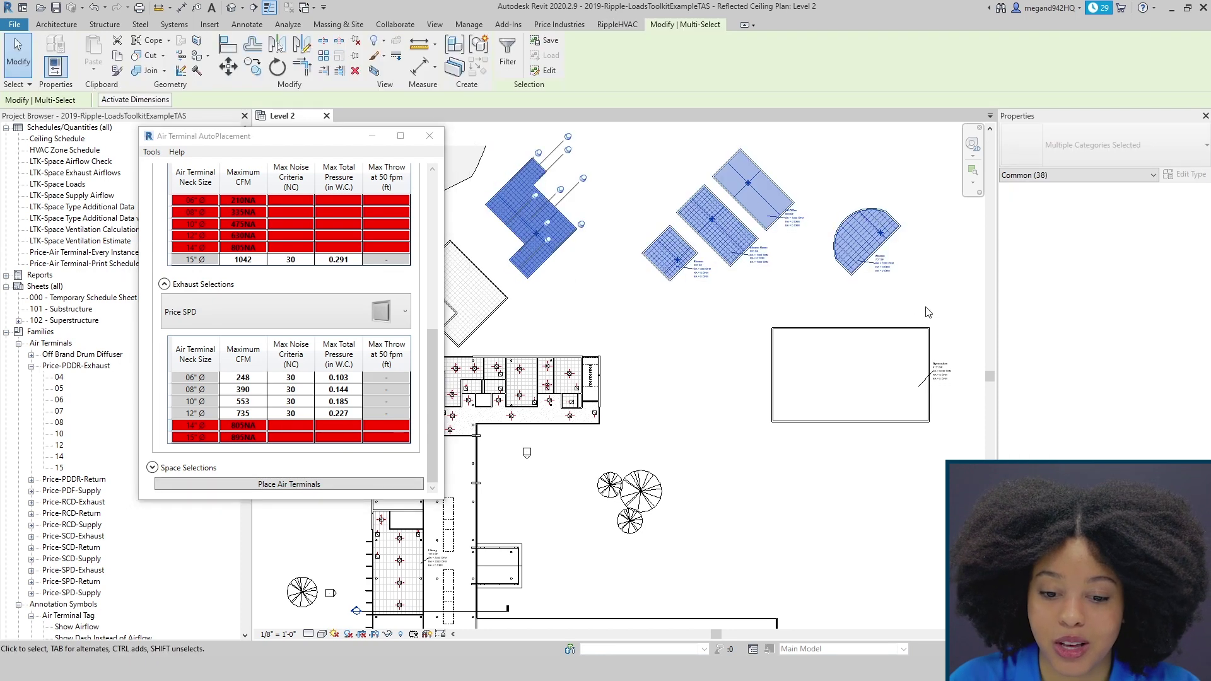
click(290, 486)
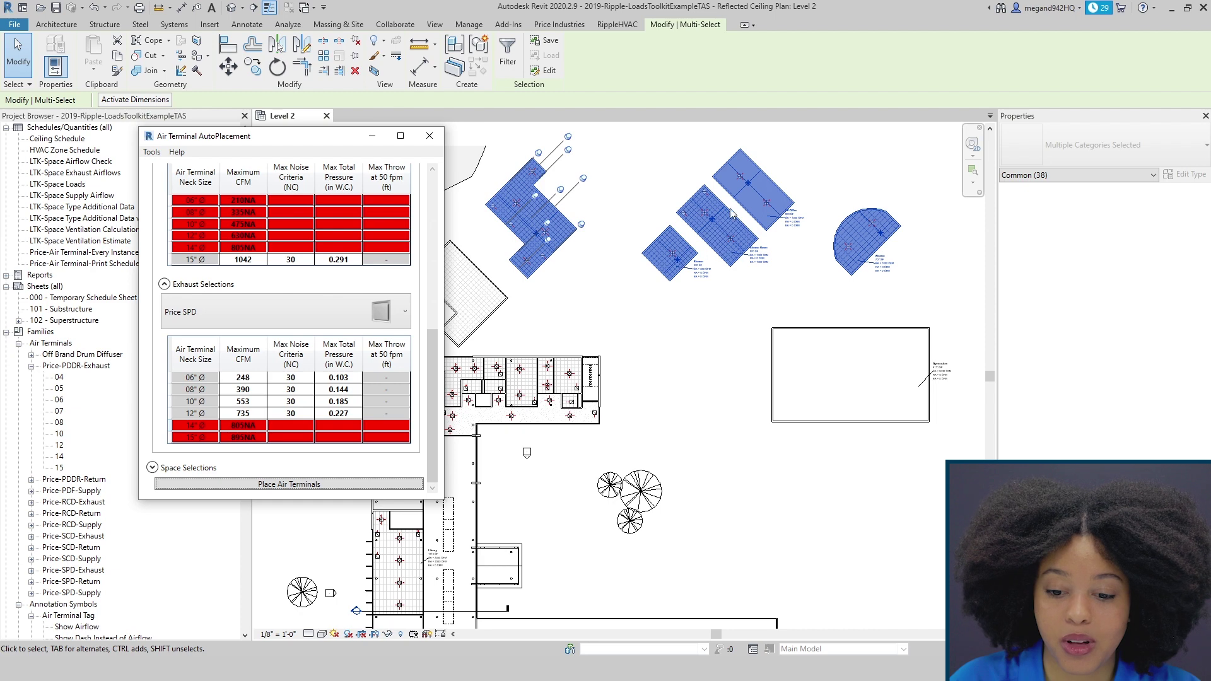
click(697, 297)
scroll(688, 268, up, 4)
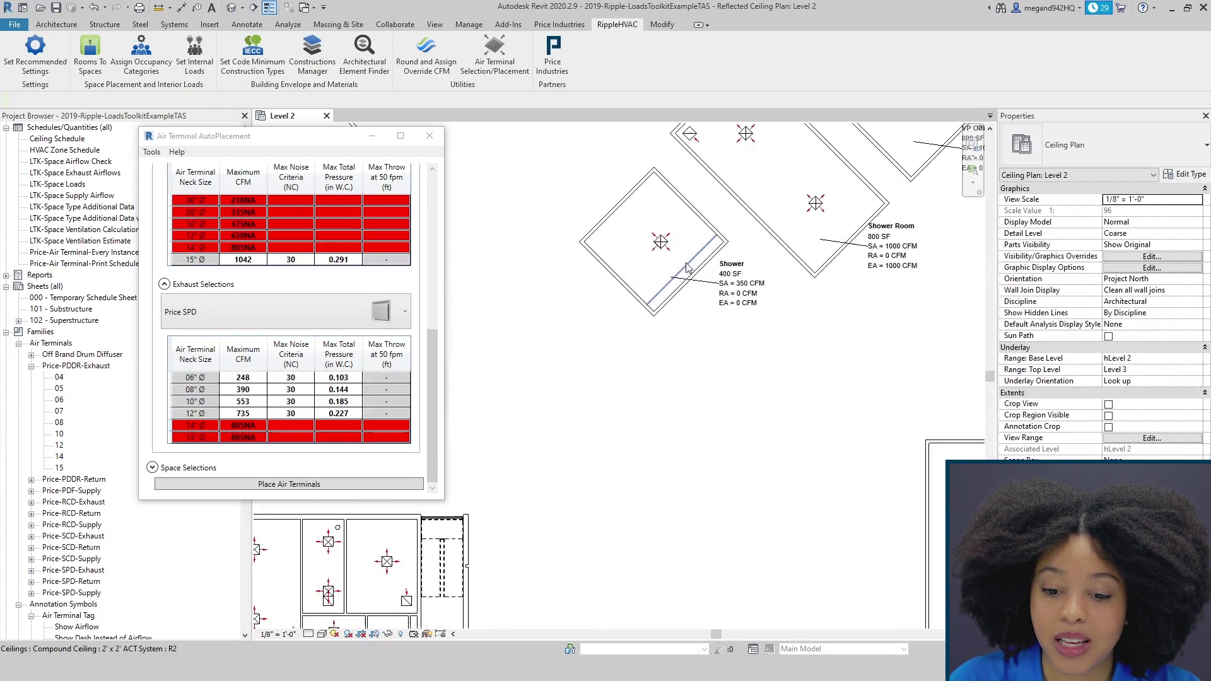
scroll(687, 268, up, 2)
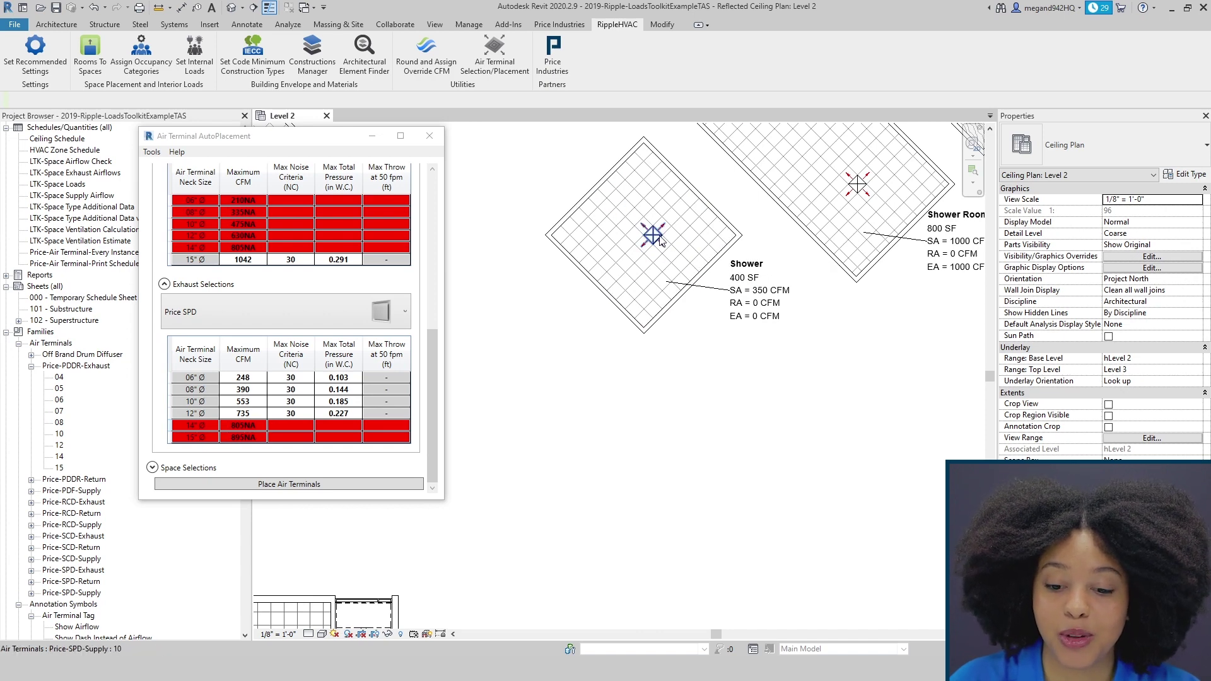
scroll(659, 243, down, 2)
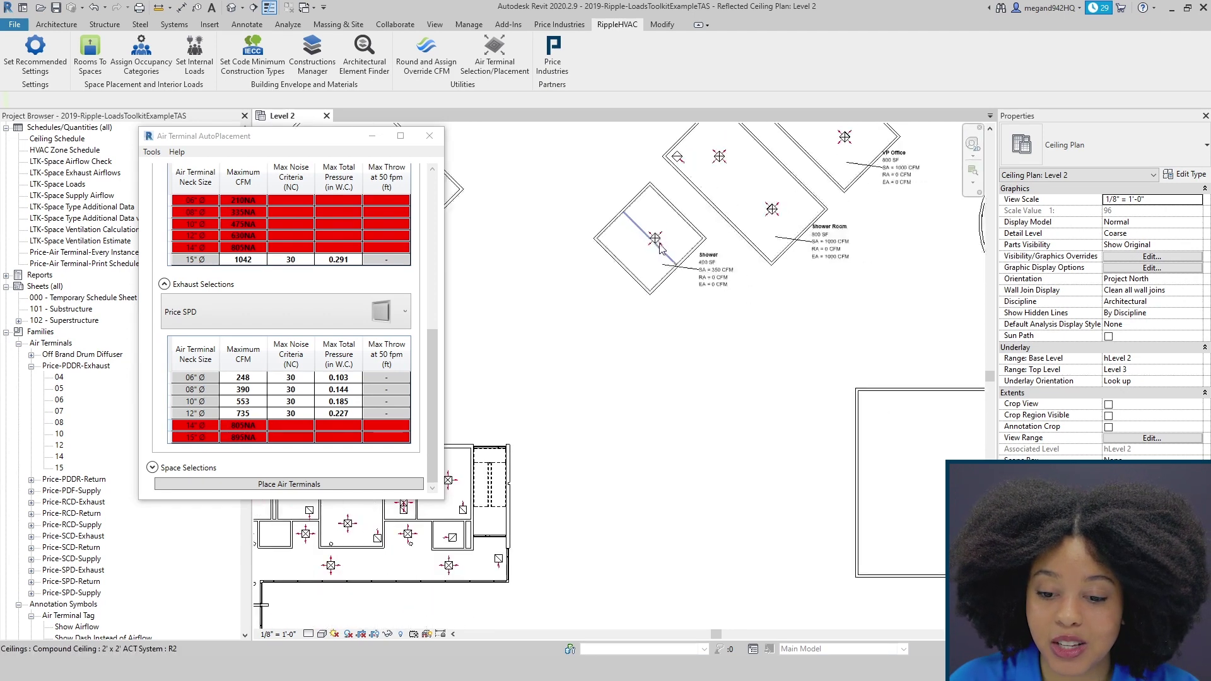
scroll(659, 246, down, 2)
scroll(731, 145, up, 4)
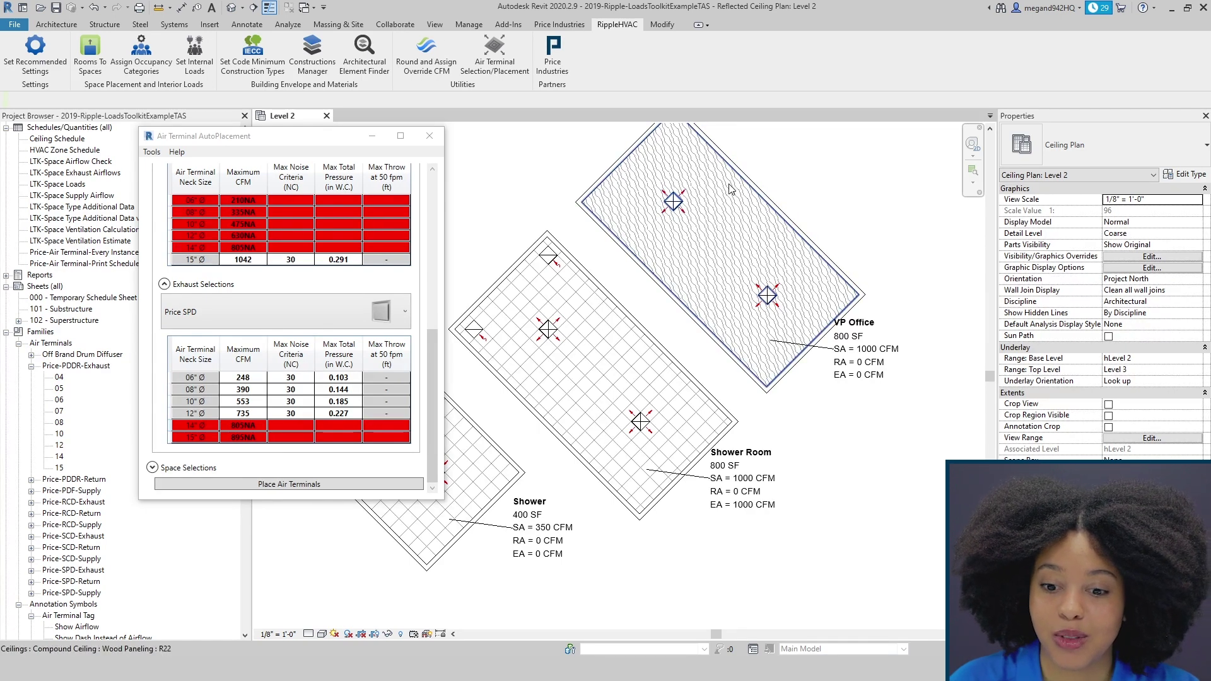
scroll(719, 198, down, 5)
scroll(877, 243, up, 5)
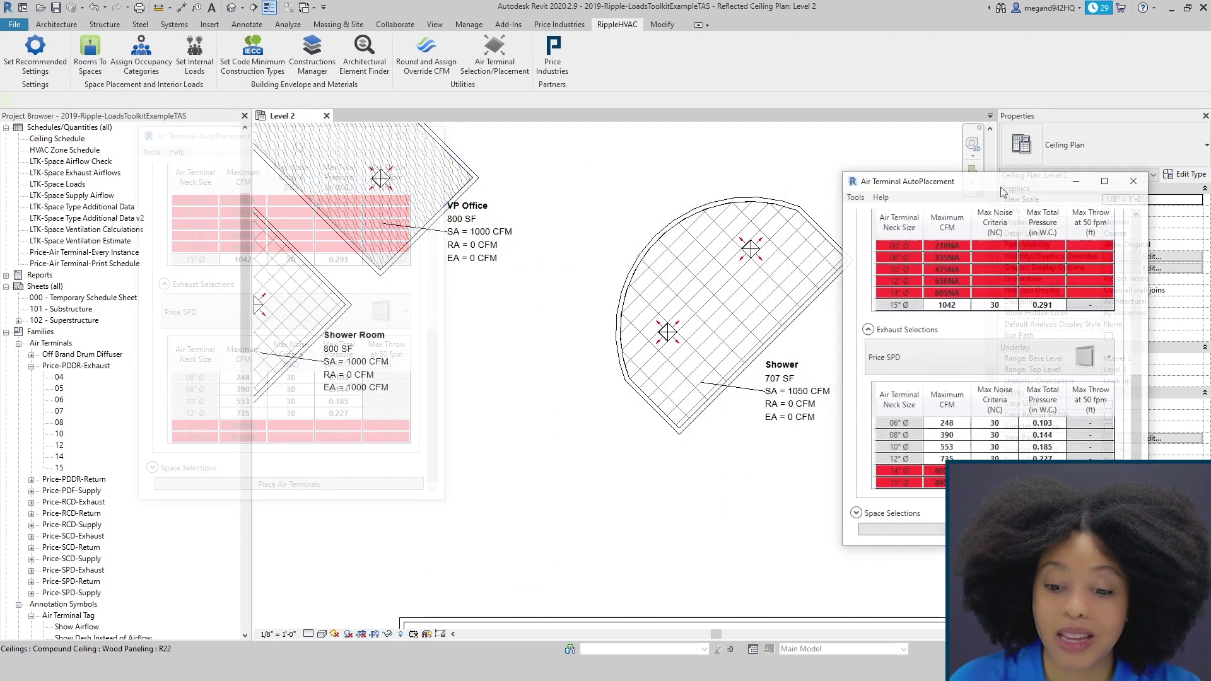
Minimize AutoPlacement, open and browse the Price-Air Terminal-Every Instance schedule, and select a 580 airflow cell.
click(1076, 181)
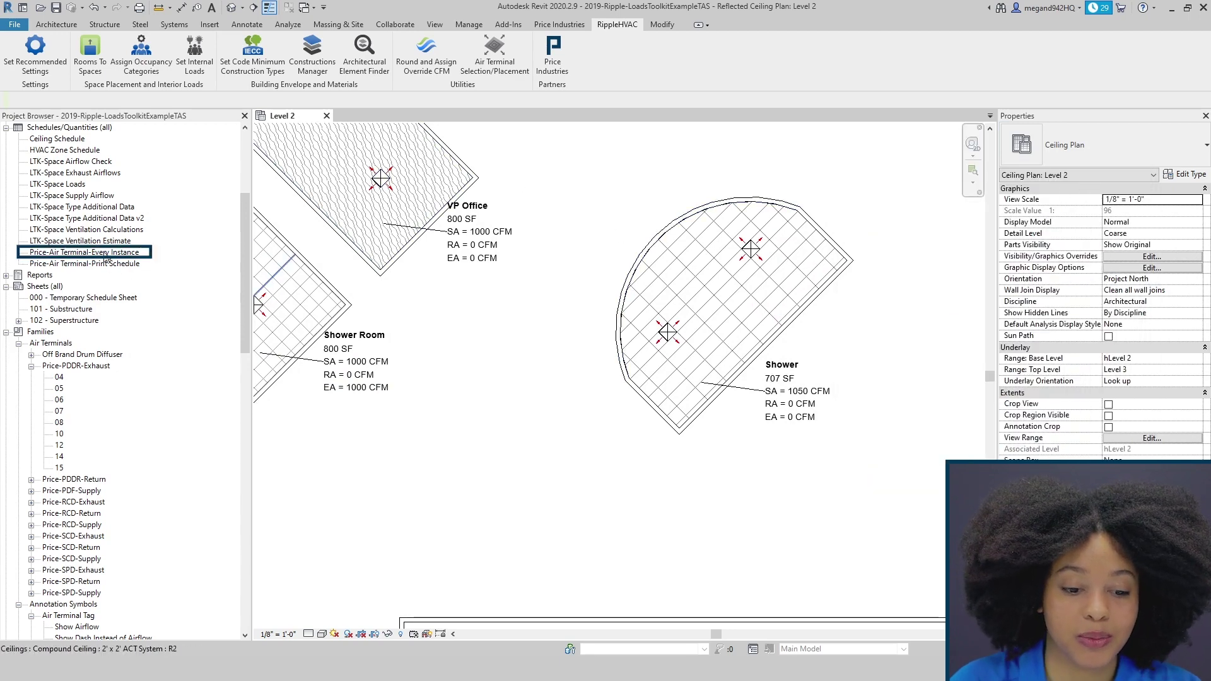
click(107, 255)
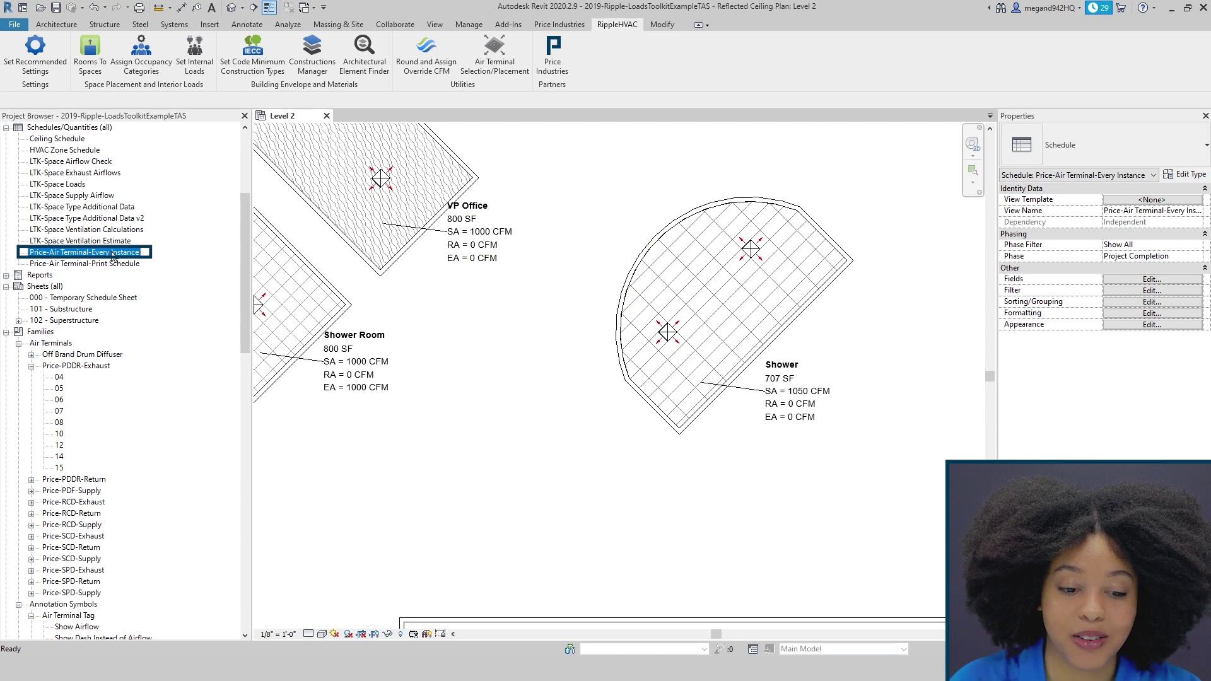
double_click(112, 255)
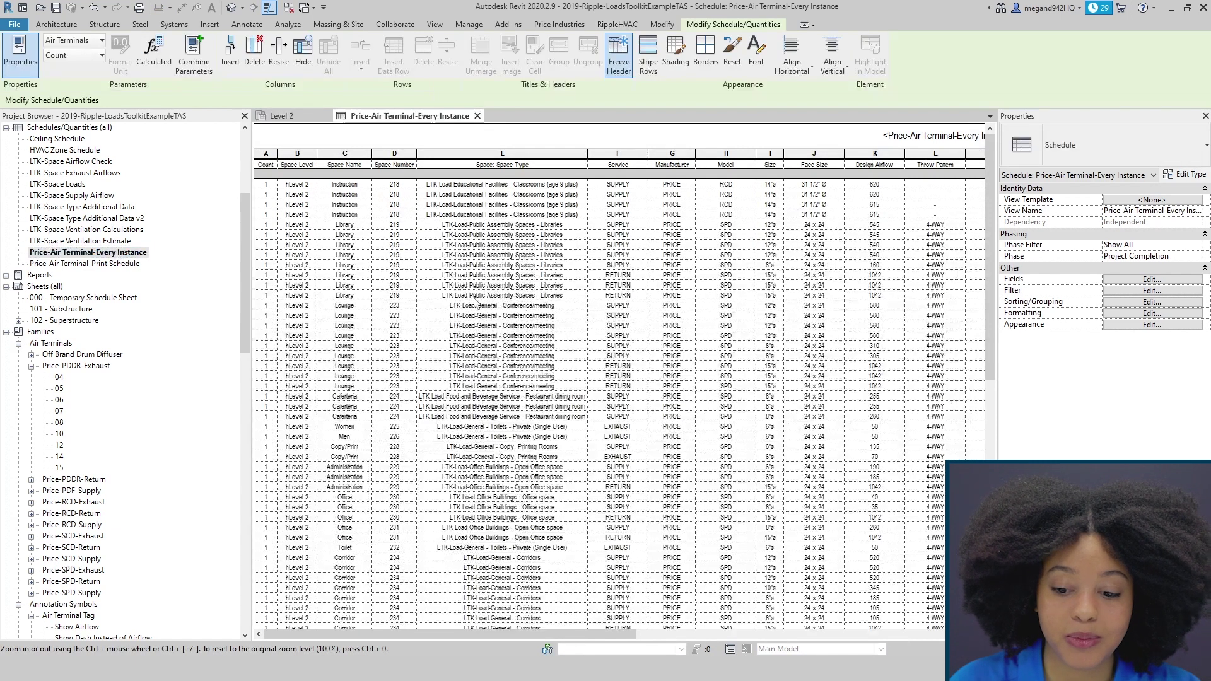
scroll(574, 270, down, 12)
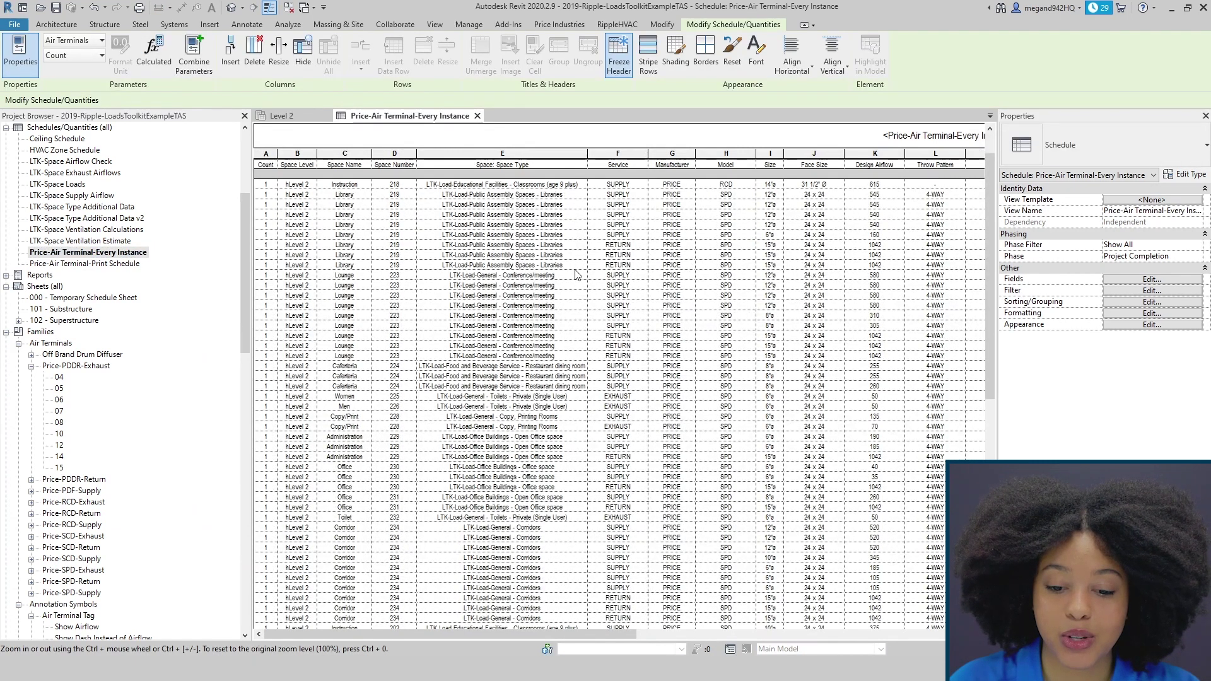
scroll(579, 281, down, 4)
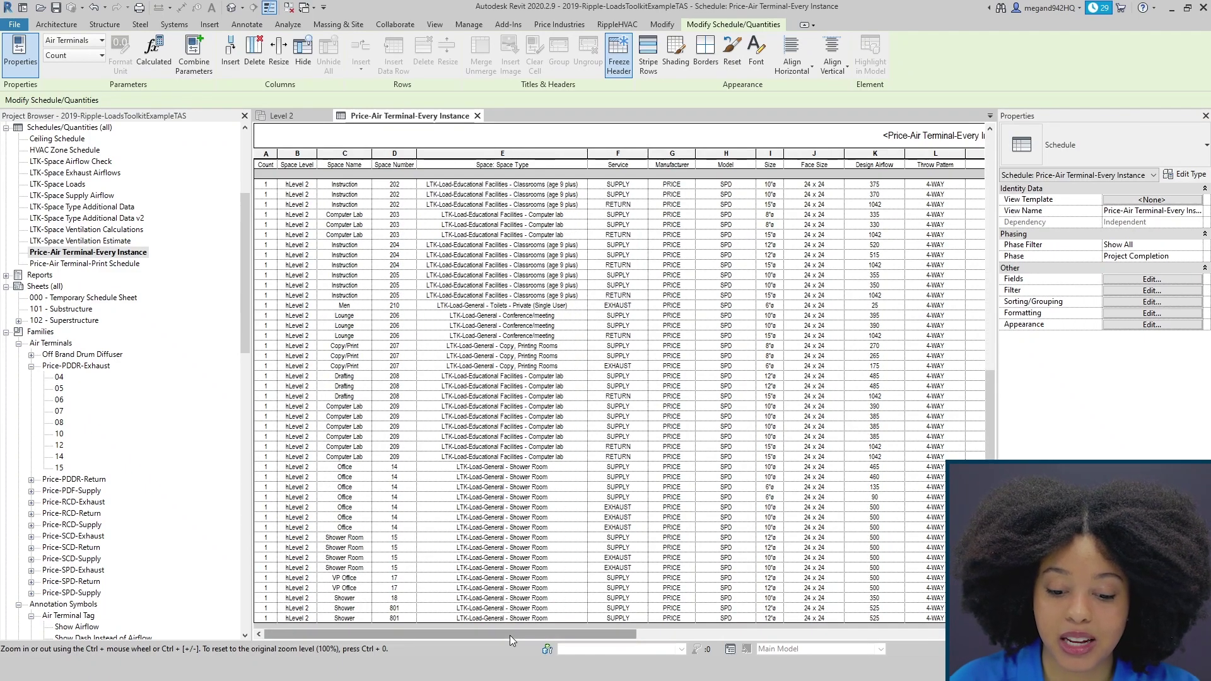
drag(510, 634, 789, 628)
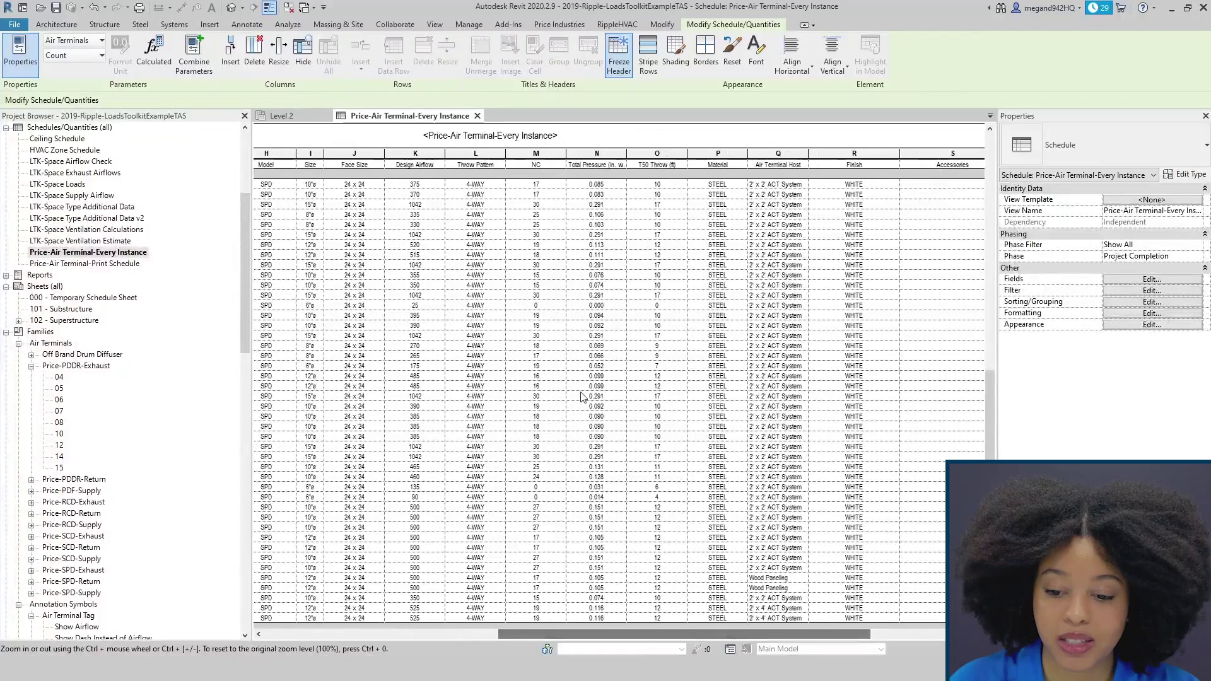
scroll(582, 394, up, 9)
scroll(581, 394, up, 7)
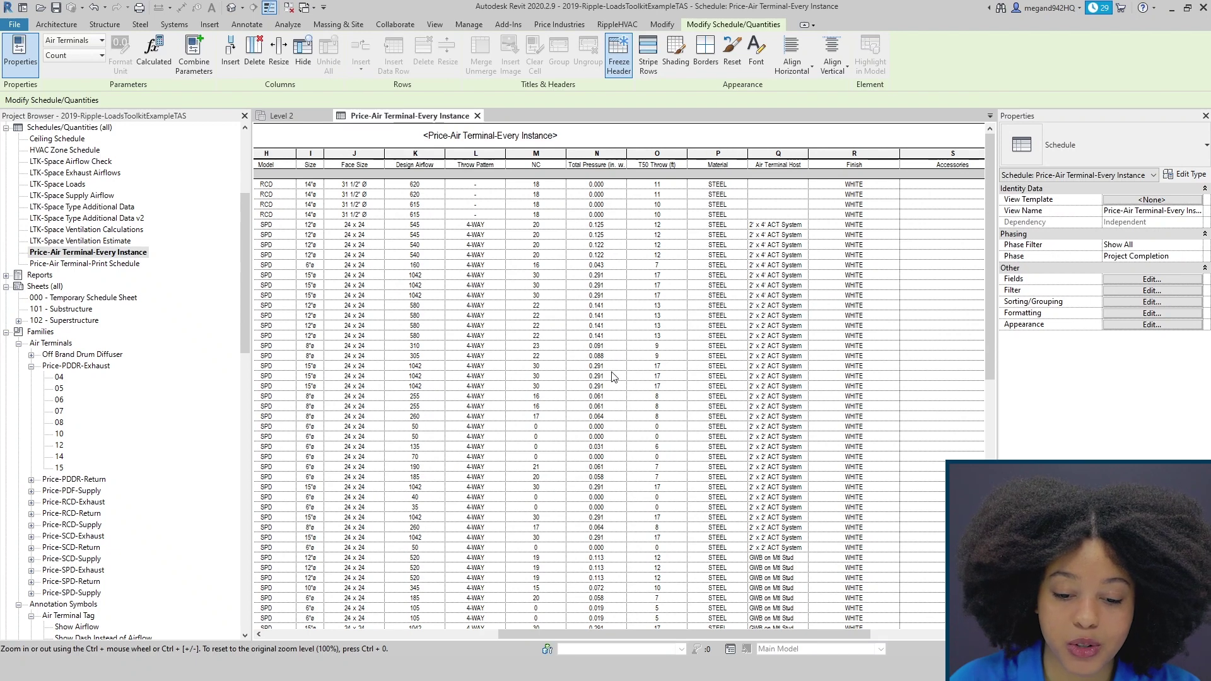
click(411, 326)
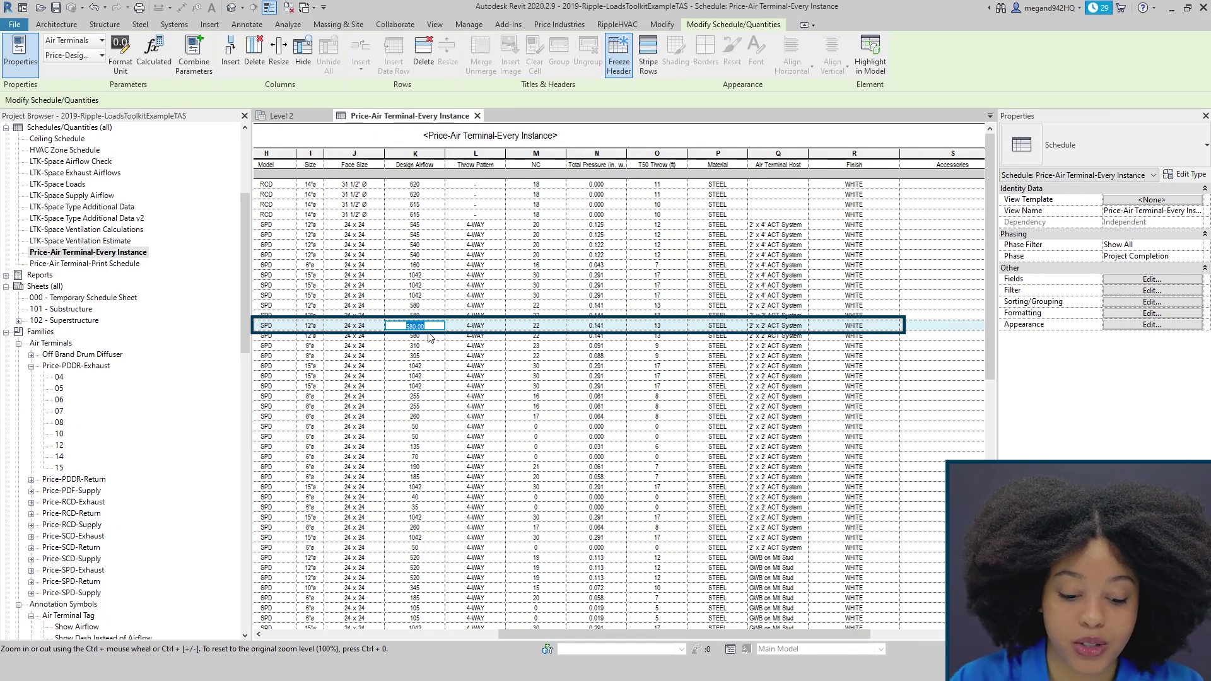
Change the diffuser's Design Airflow from 580 to 800, then bring up Sorting/Grouping properties.
text(80)
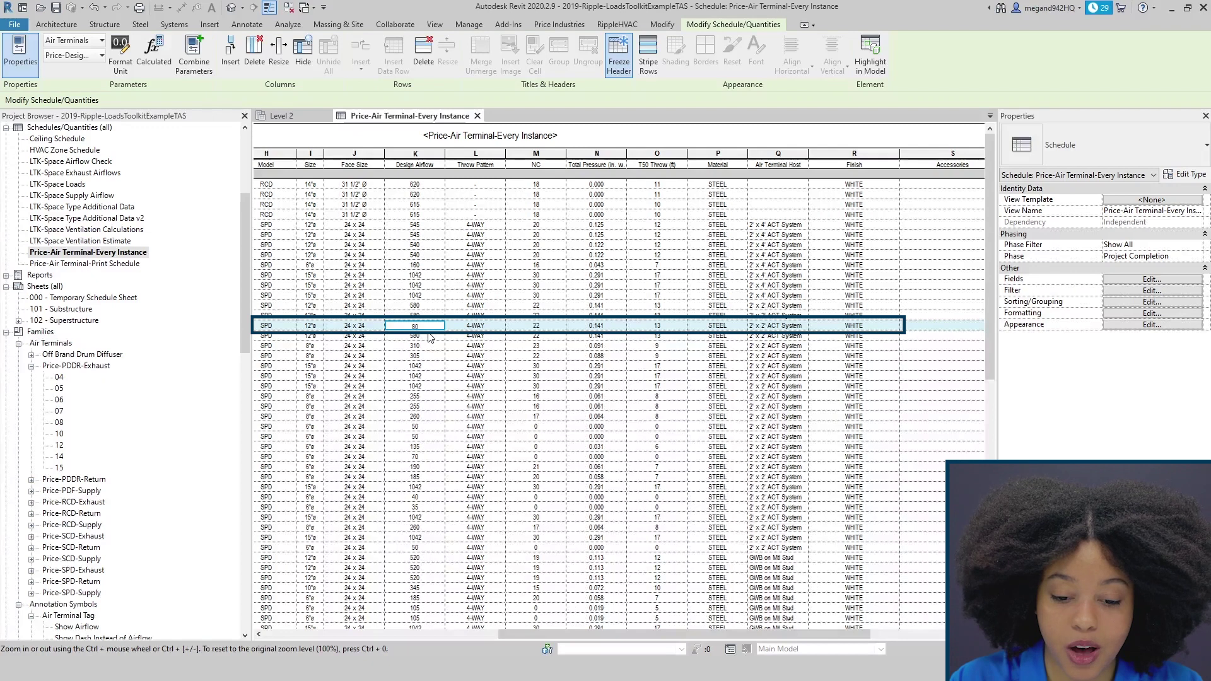
key(Return)
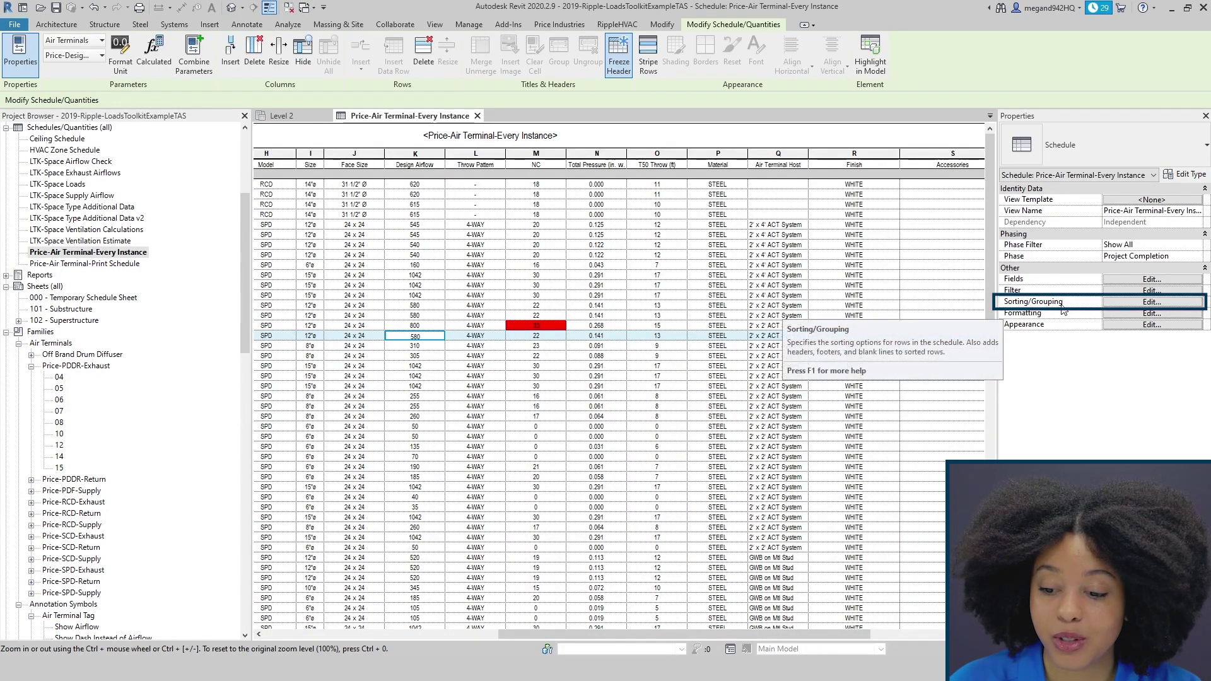
click(1118, 304)
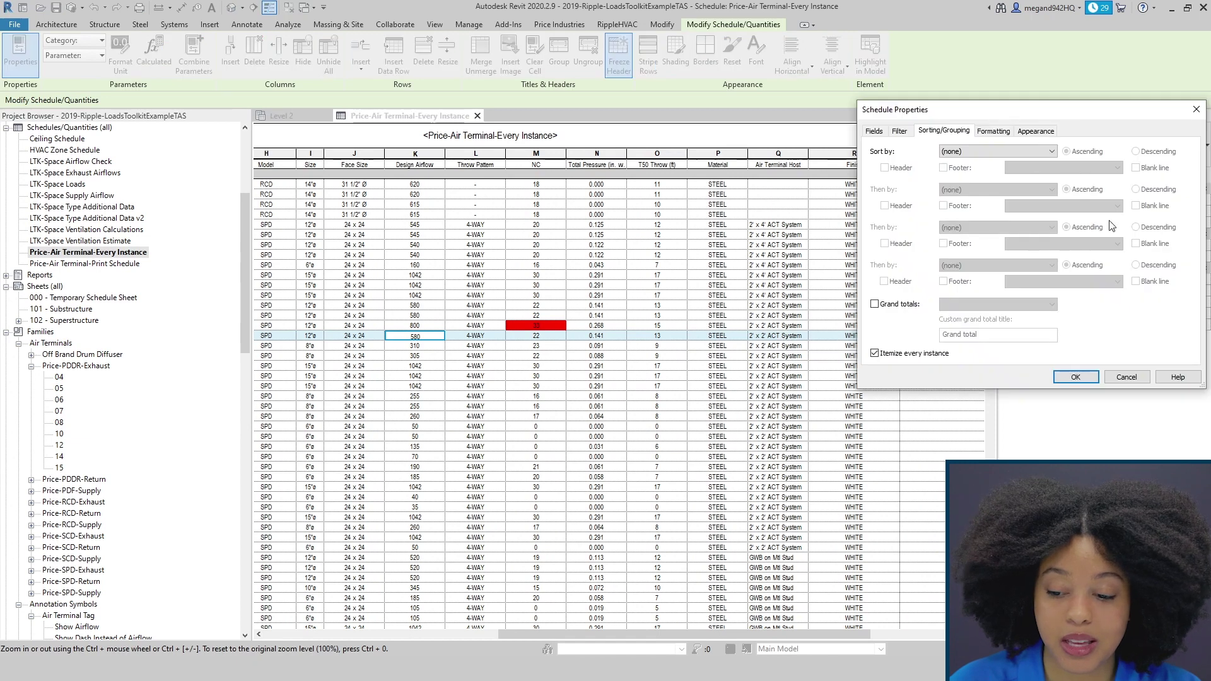
Sort the schedule by Space: Space Type without itemizing every instance.
drag(1001, 119, 865, 117)
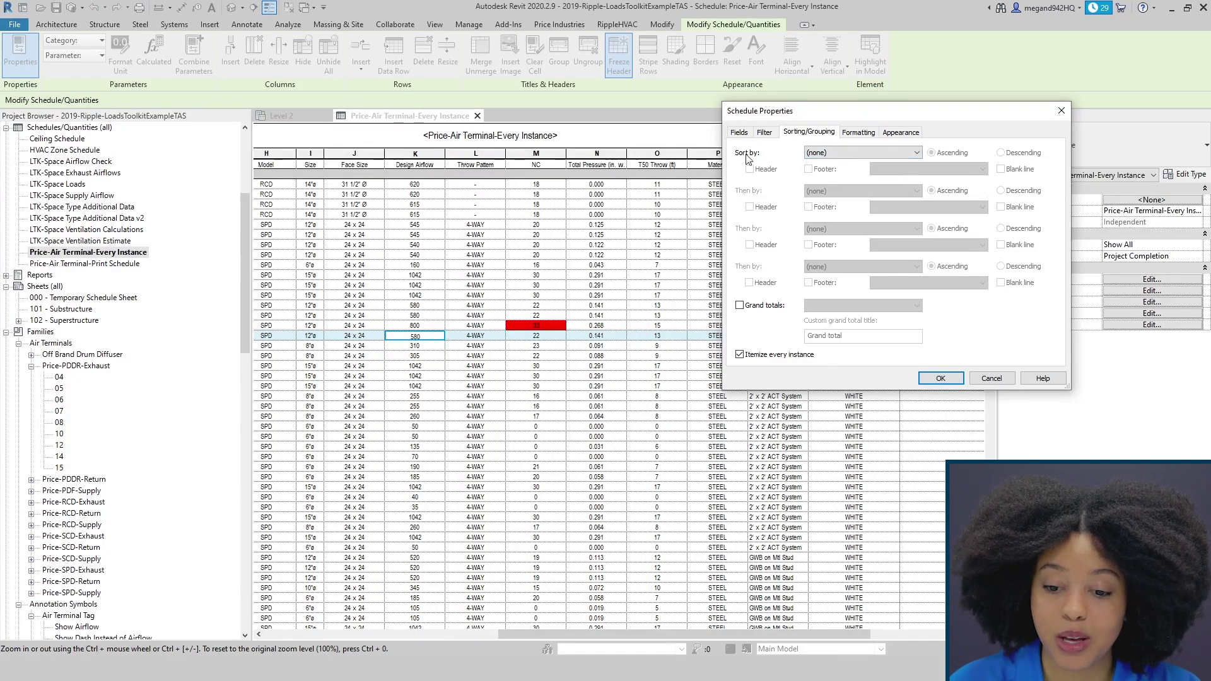
click(863, 154)
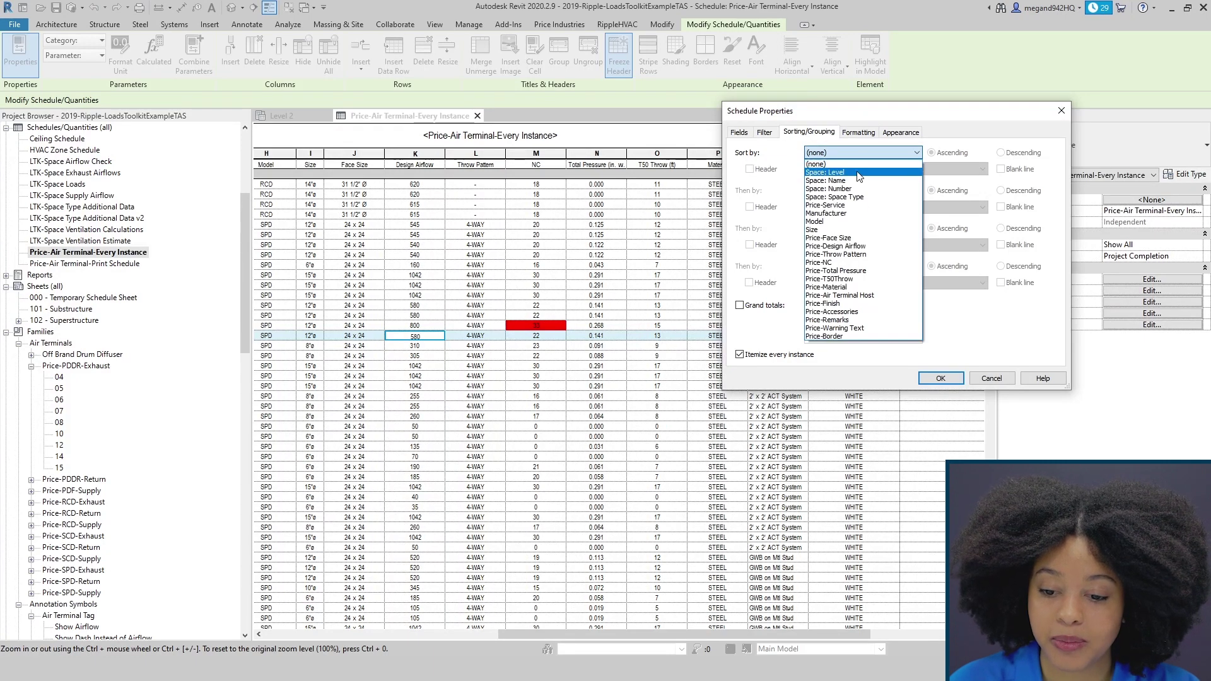
click(853, 197)
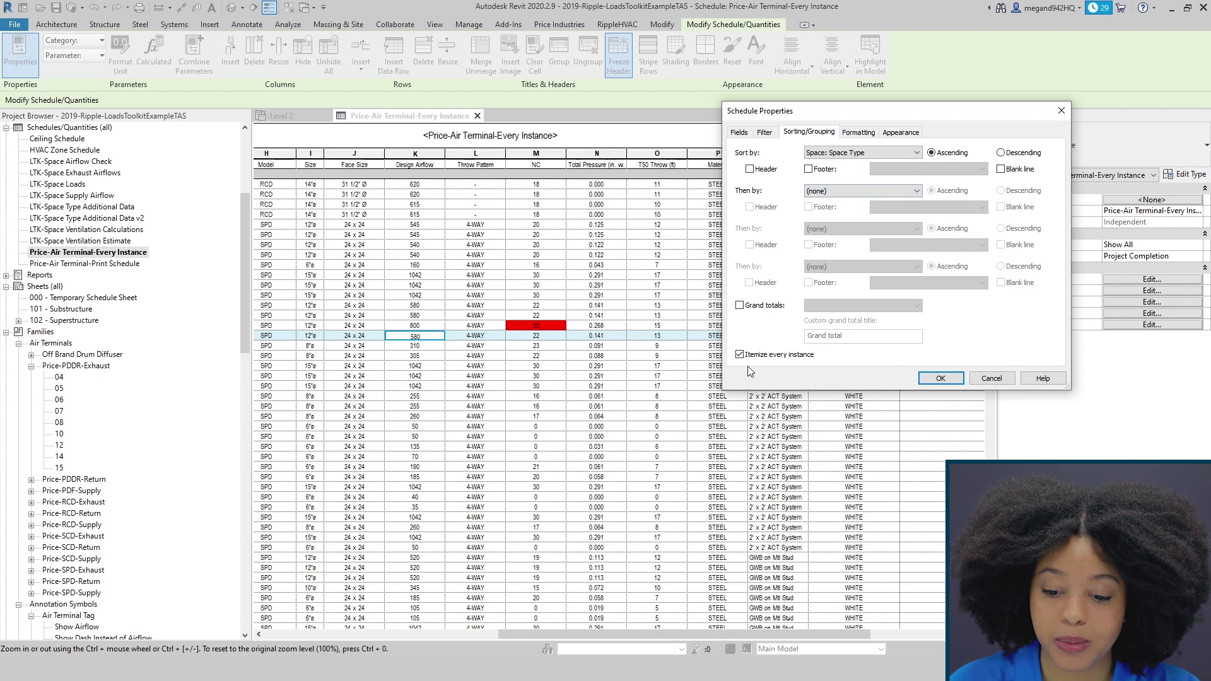
click(940, 379)
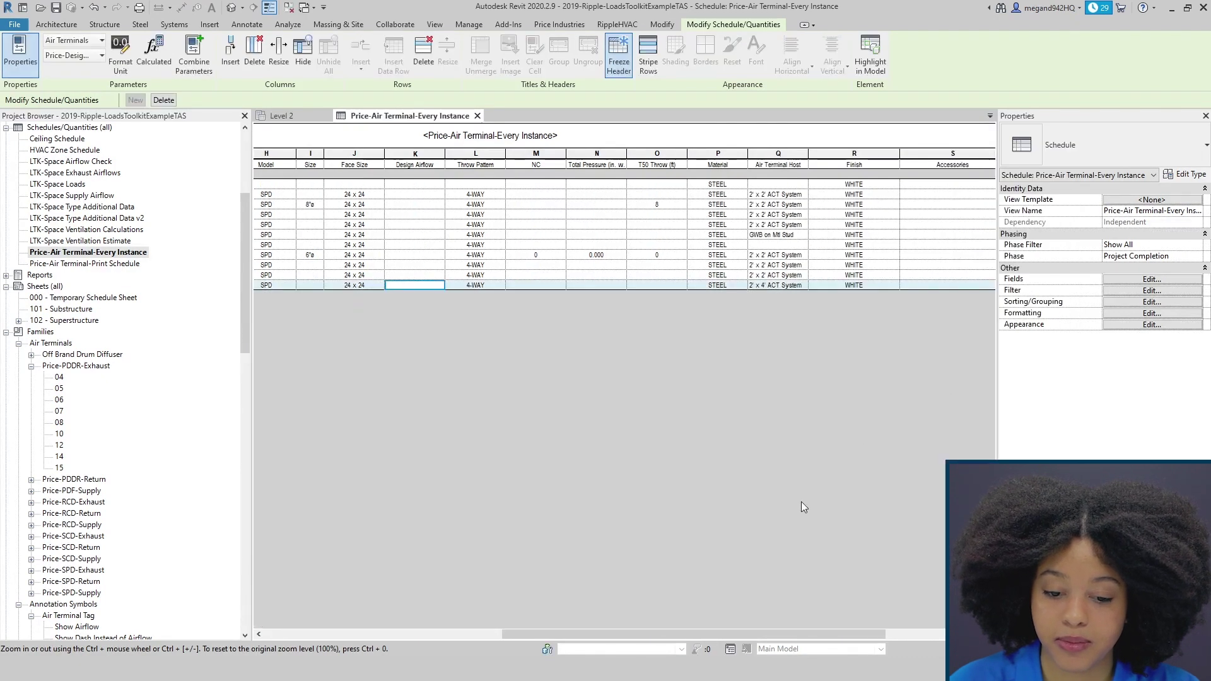
drag(578, 635, 295, 621)
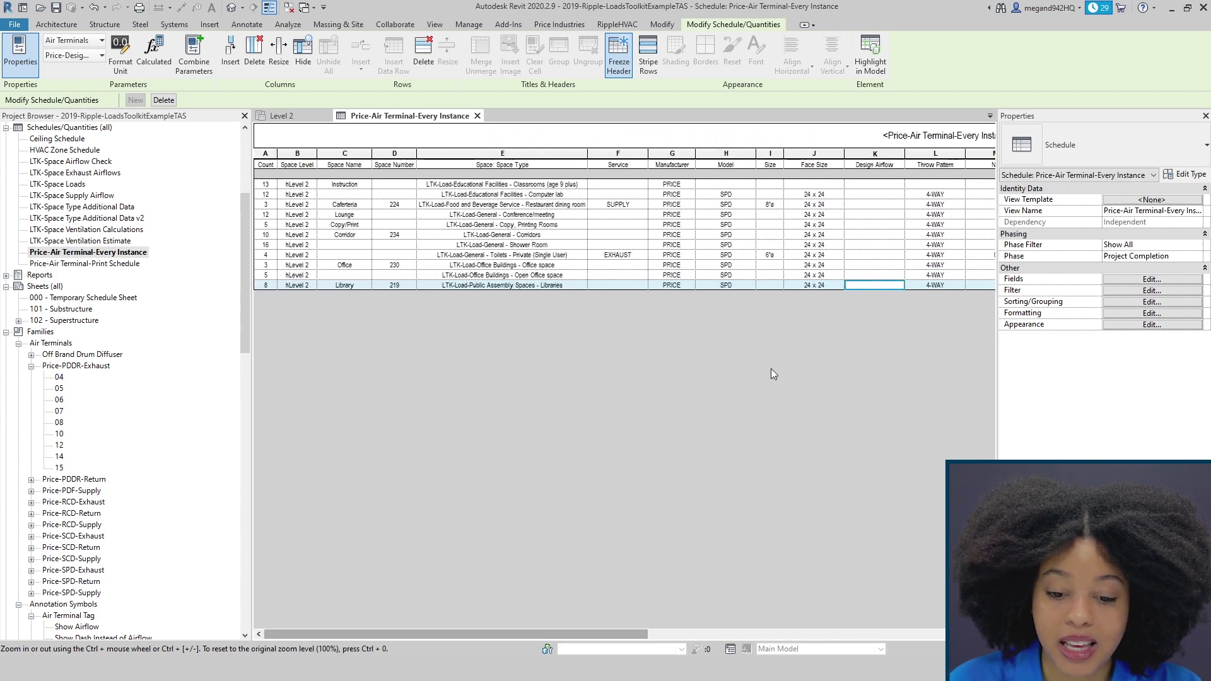
Start retyping the Shower Room row's Material from STEEL to ALUMINUM.
click(546, 246)
drag(550, 633, 823, 616)
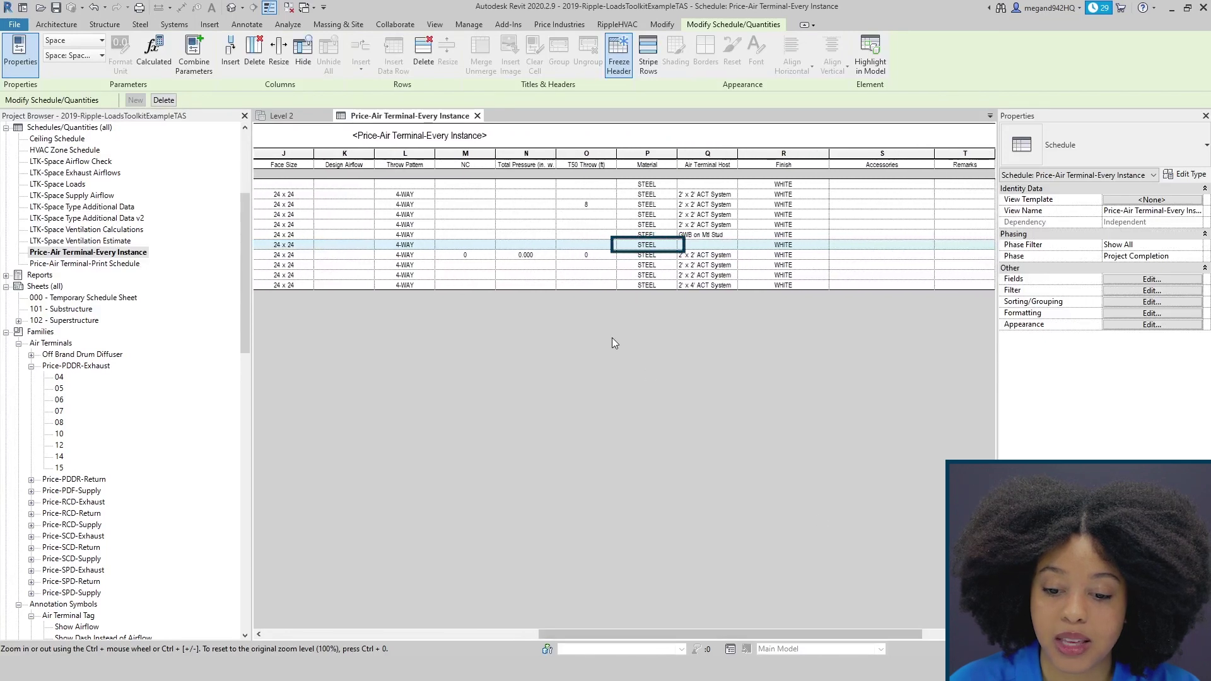
click(641, 246)
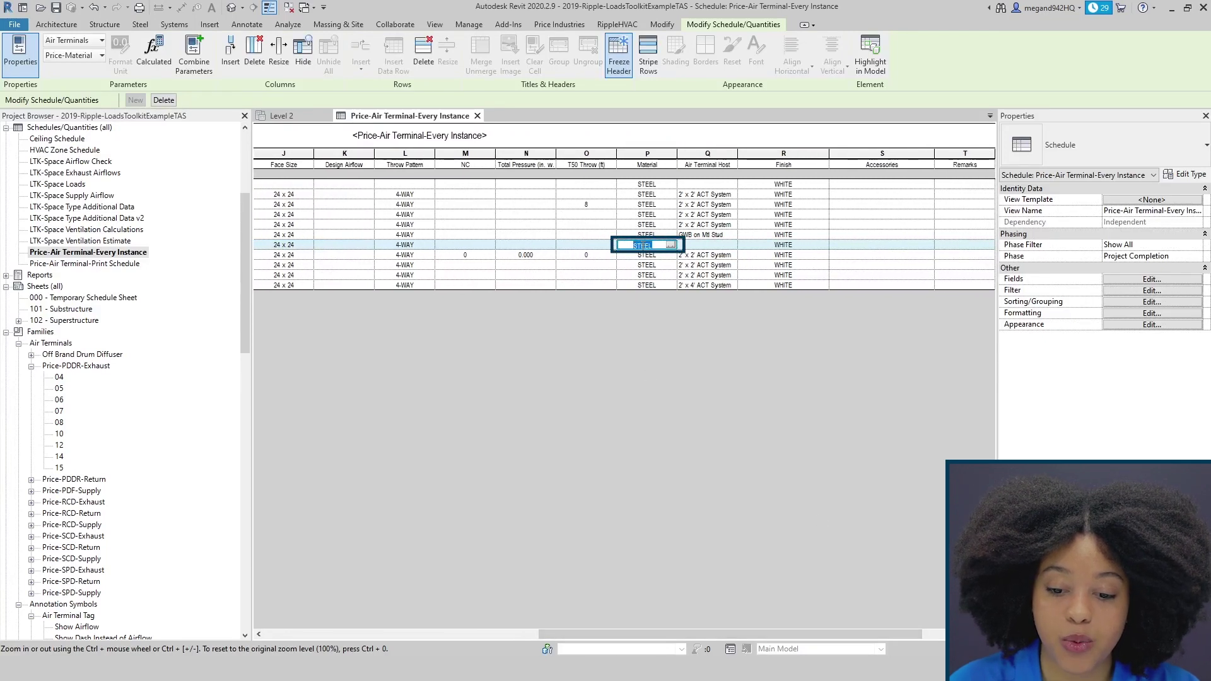
text(ALUM)
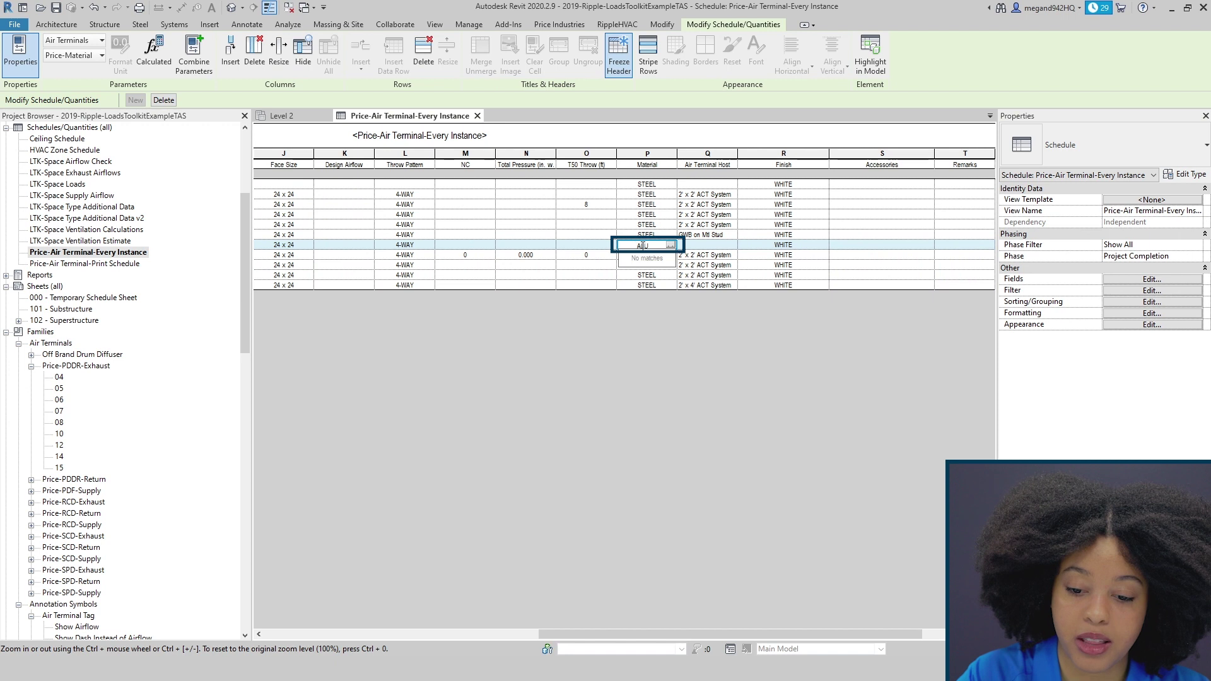
text(INUM)
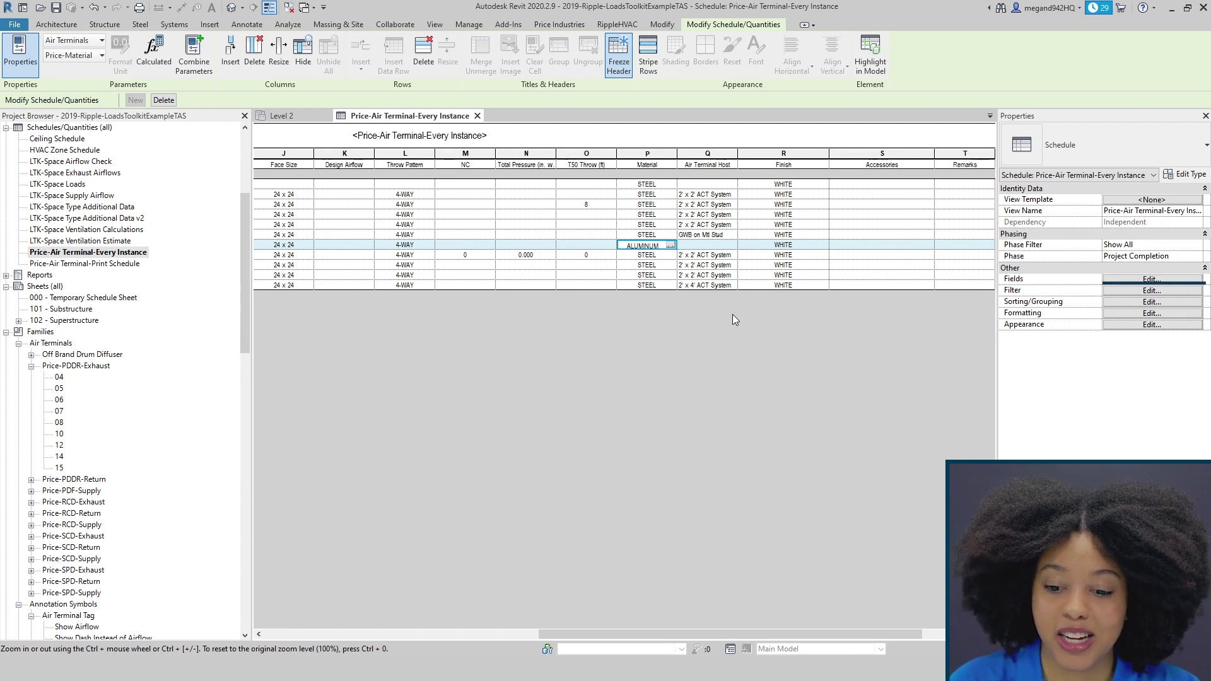
Re-sort the schedule by Price-Air Terminal Host instead of Space: Space Type.
click(1135, 292)
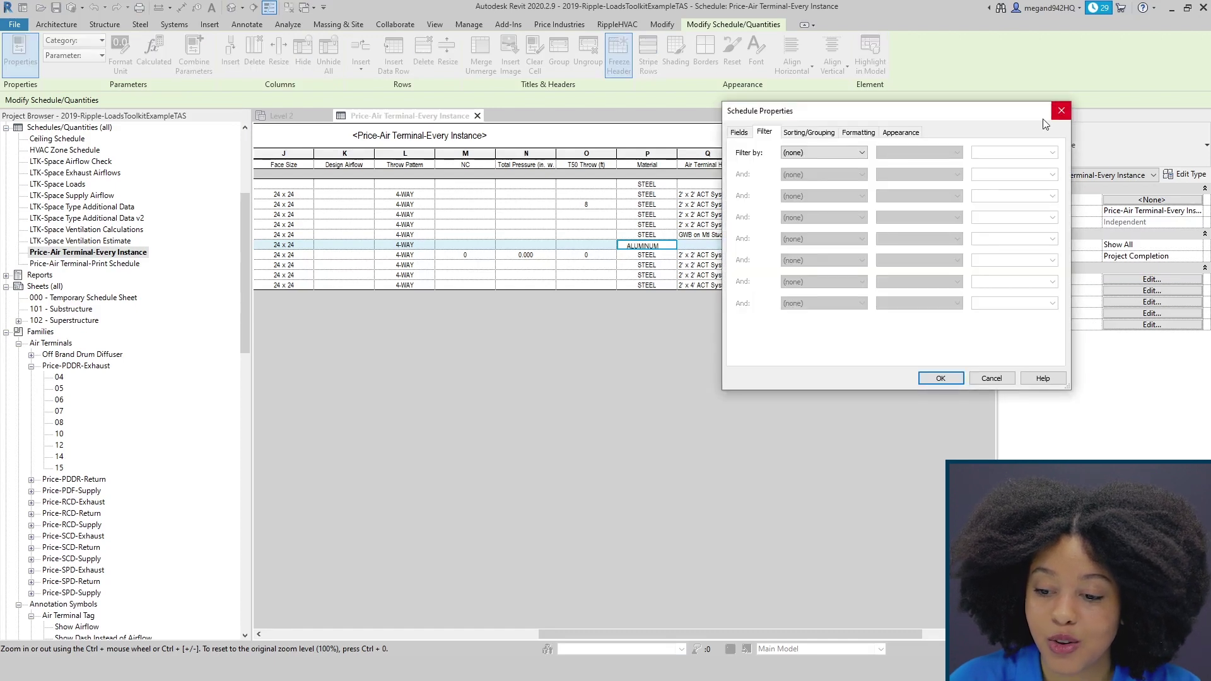
click(807, 133)
click(845, 152)
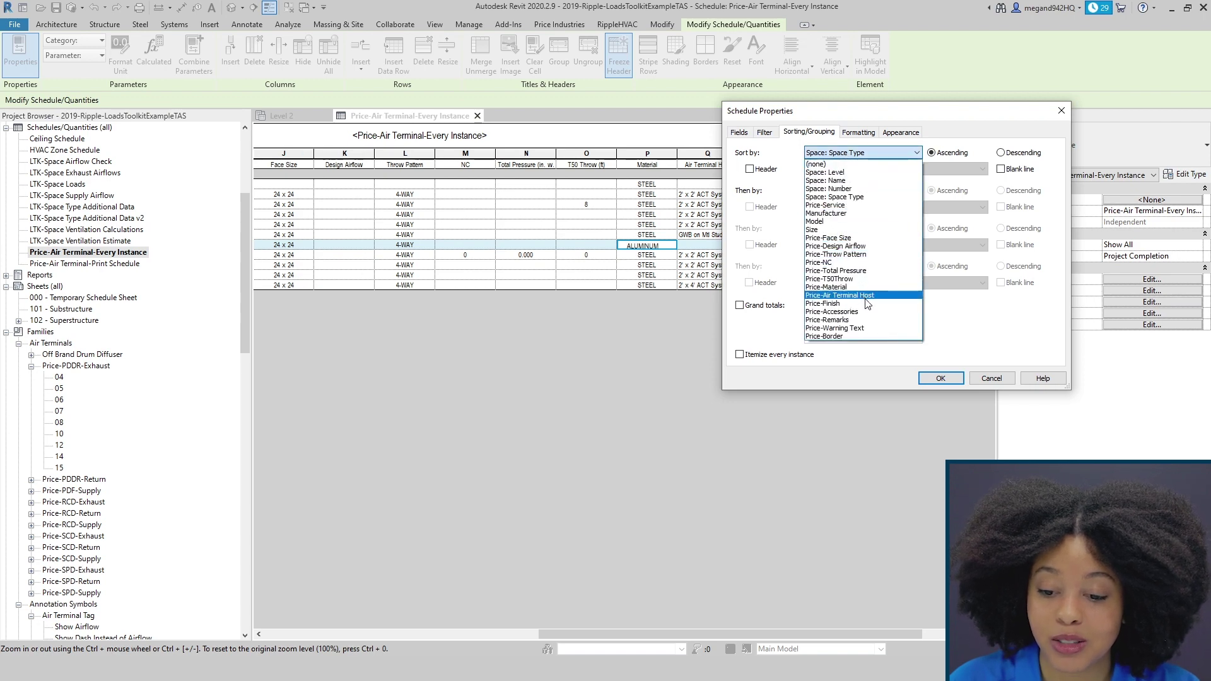
click(862, 295)
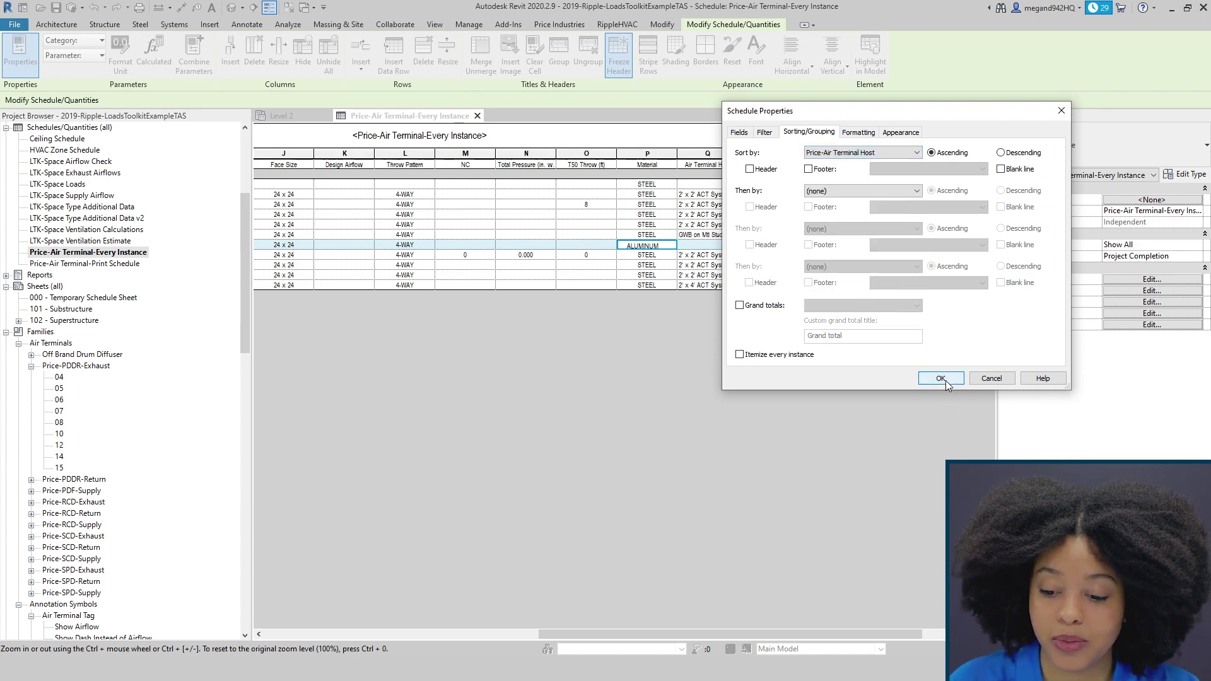
click(941, 378)
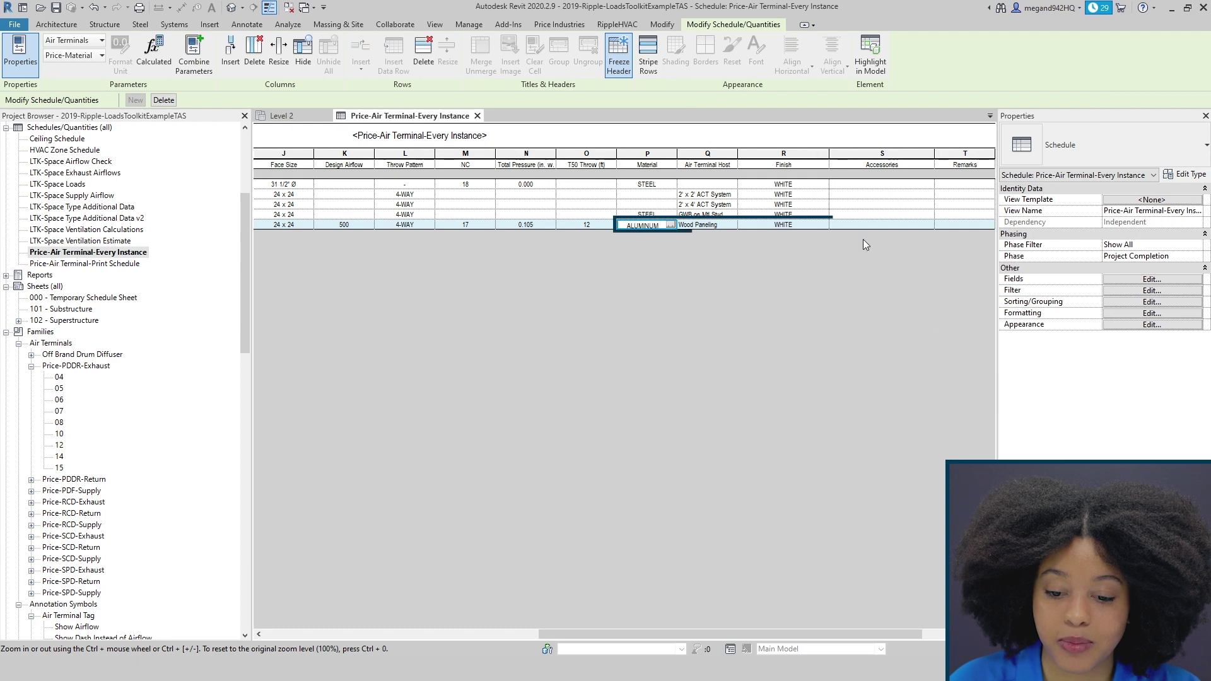
Set the Wood Paneling row's Finish to CUSTOM.
click(713, 225)
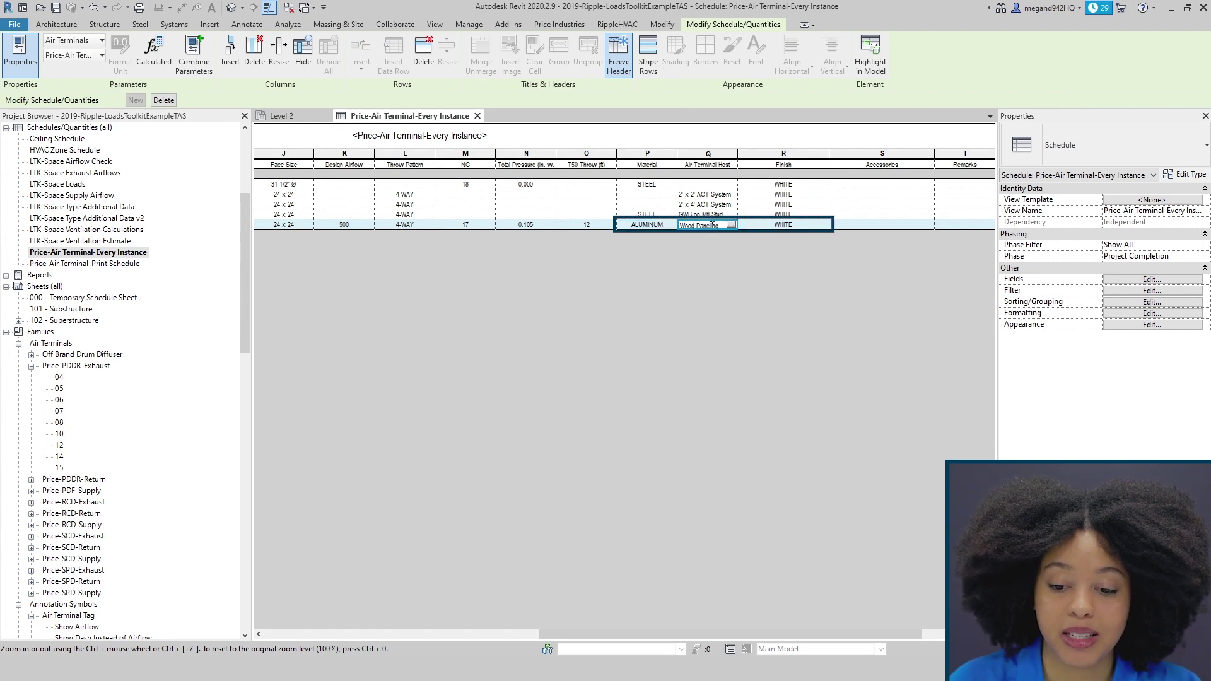
click(787, 225)
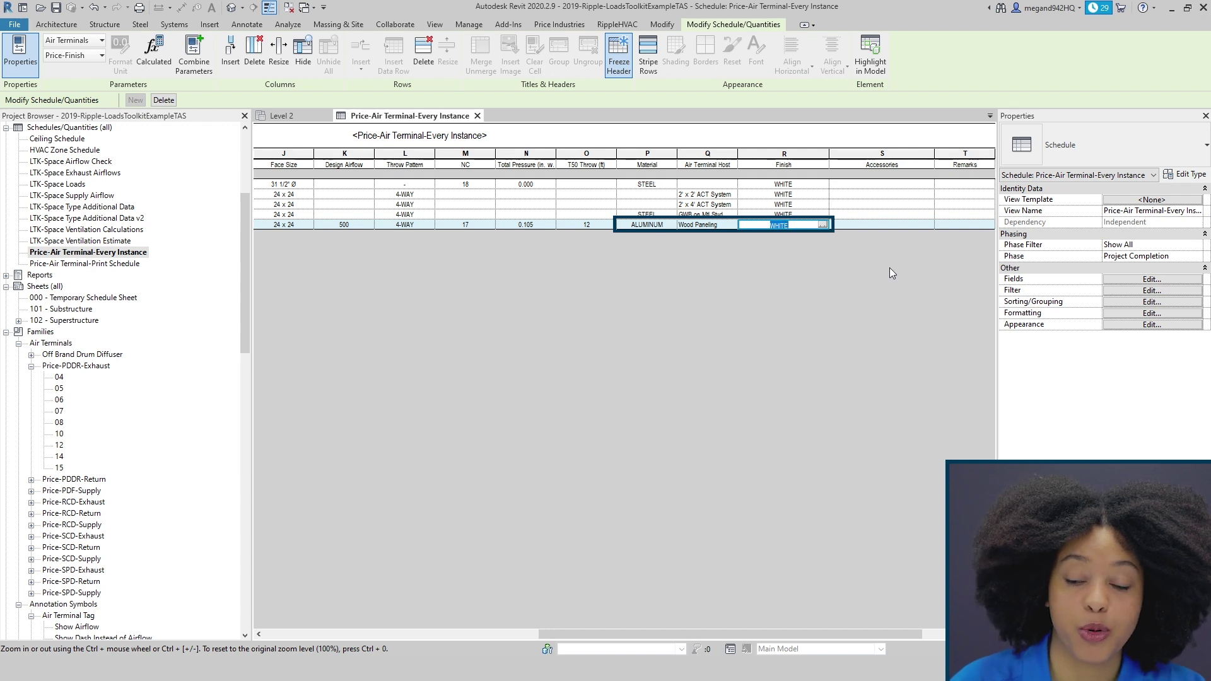
text(CUSTOM)
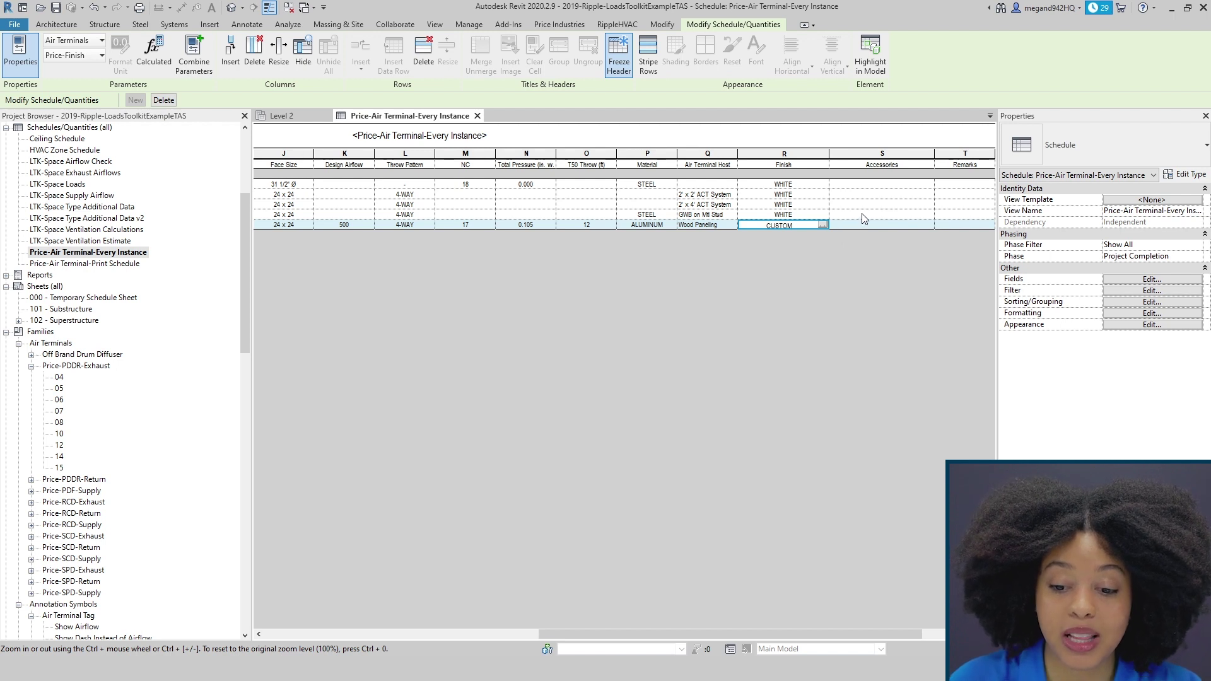
Enter LAY IN PLASTER FRAME as the GWB on Mtl Stud row's Accessories.
drag(865, 215, 719, 222)
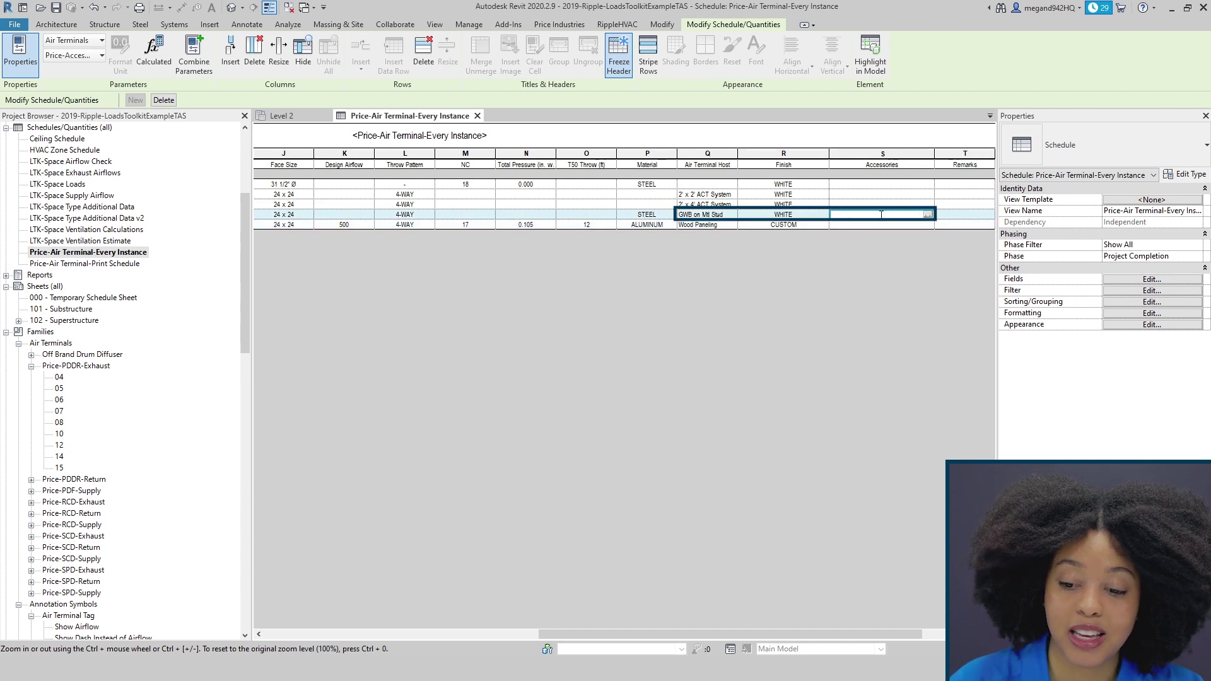
click(881, 215)
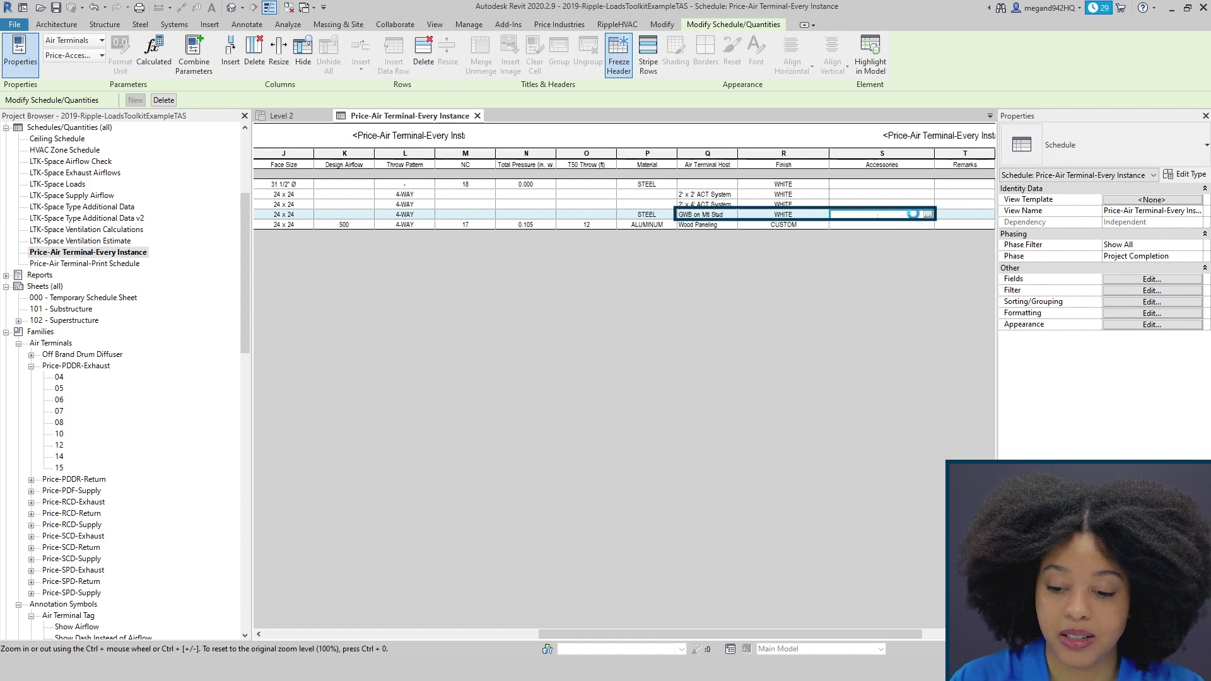
click(877, 215)
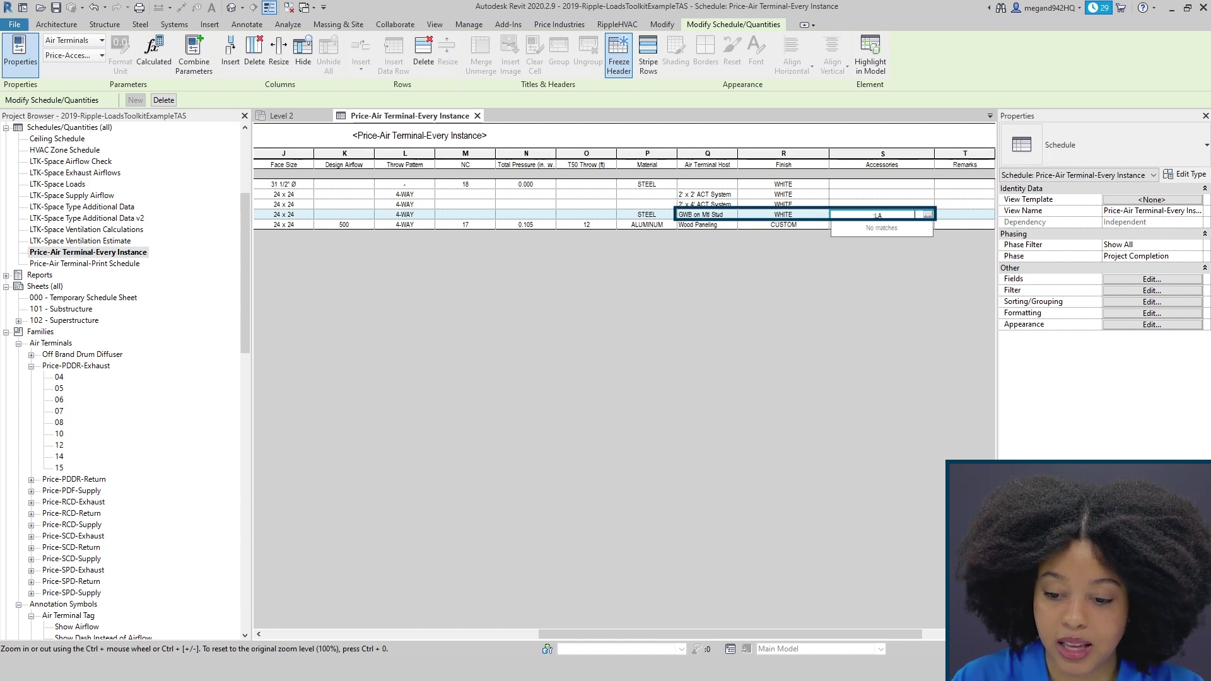
text(IN)
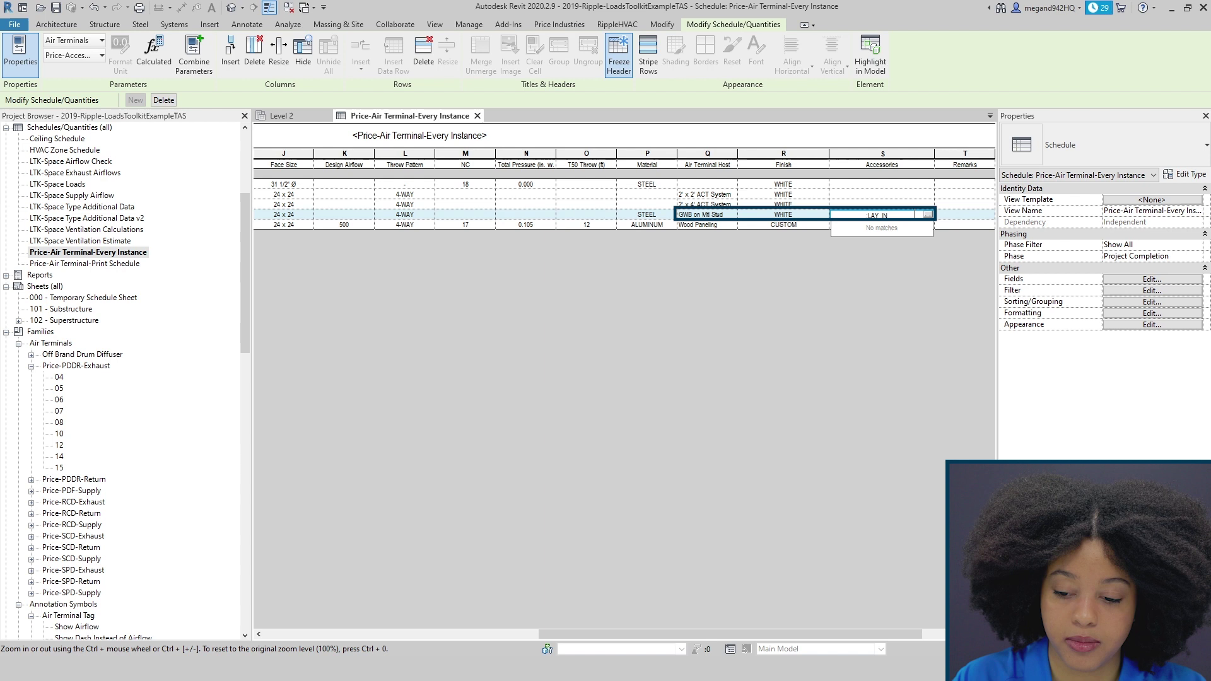
text( PLASTER FRAME)
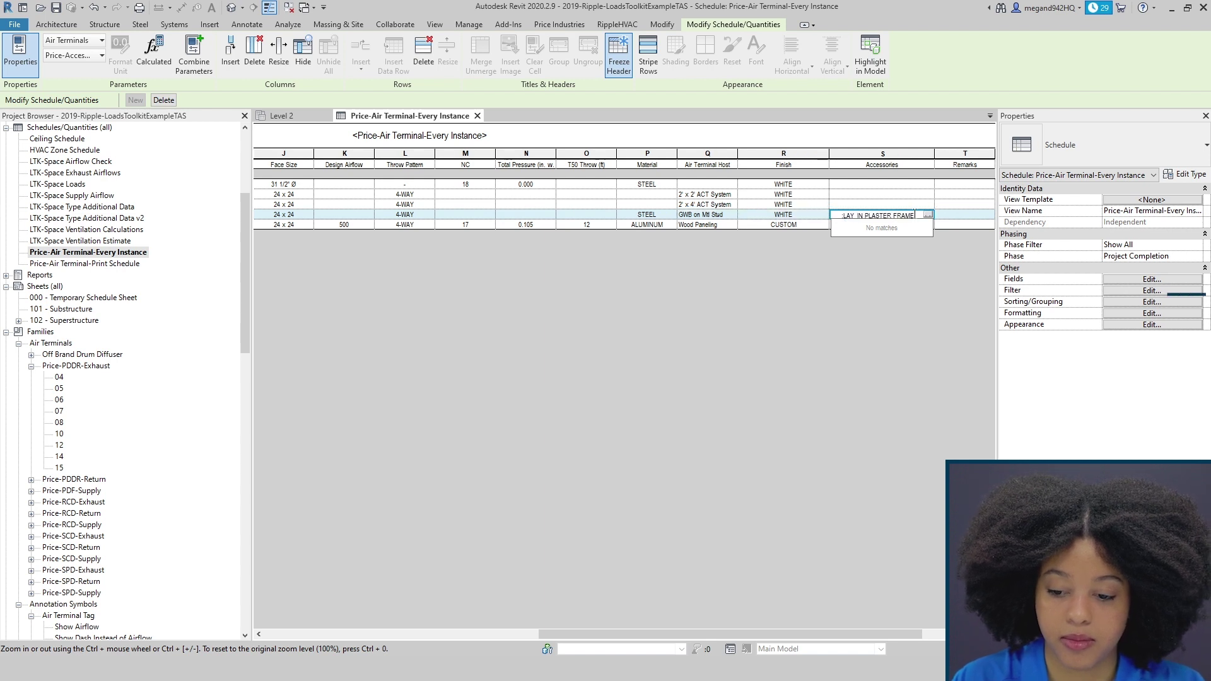
key(Return)
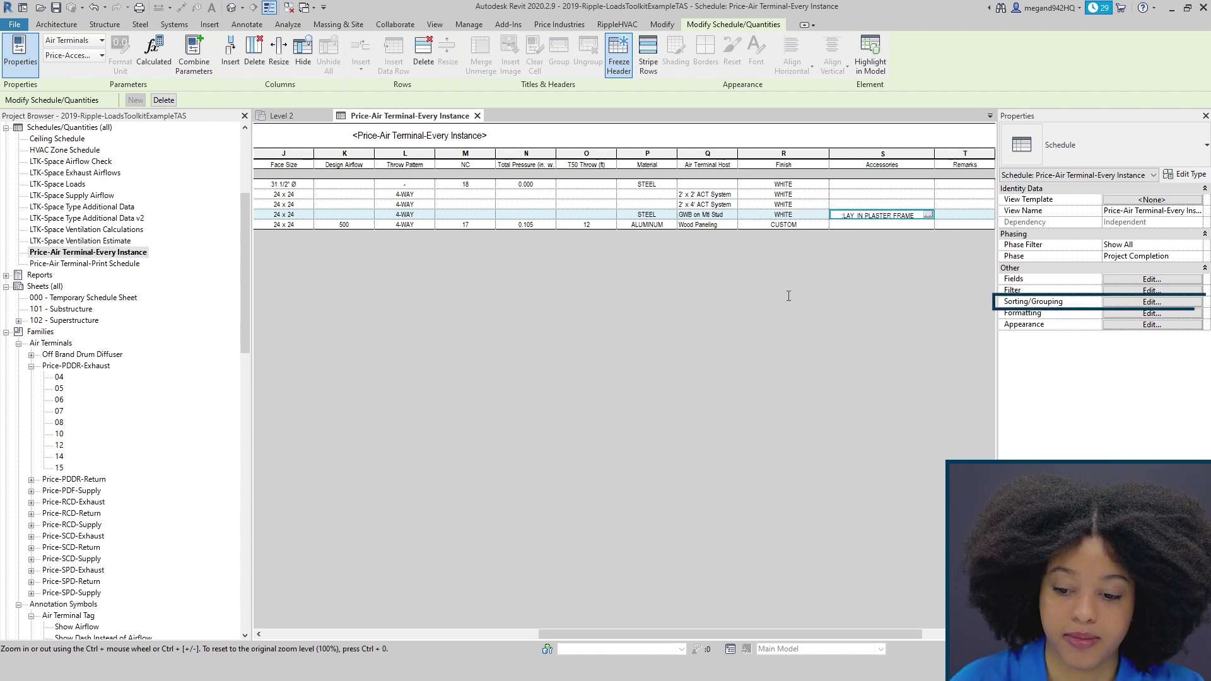
Clear the sort field to (none) and turn Itemize every instance back on.
click(1122, 302)
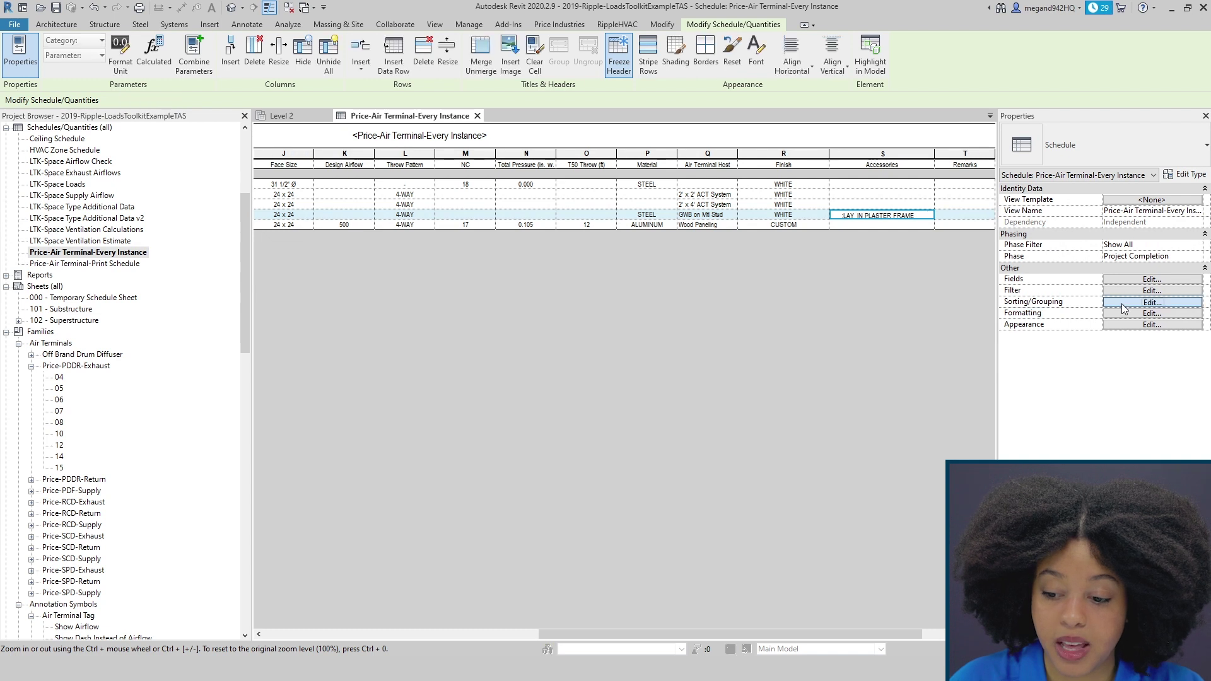
click(850, 158)
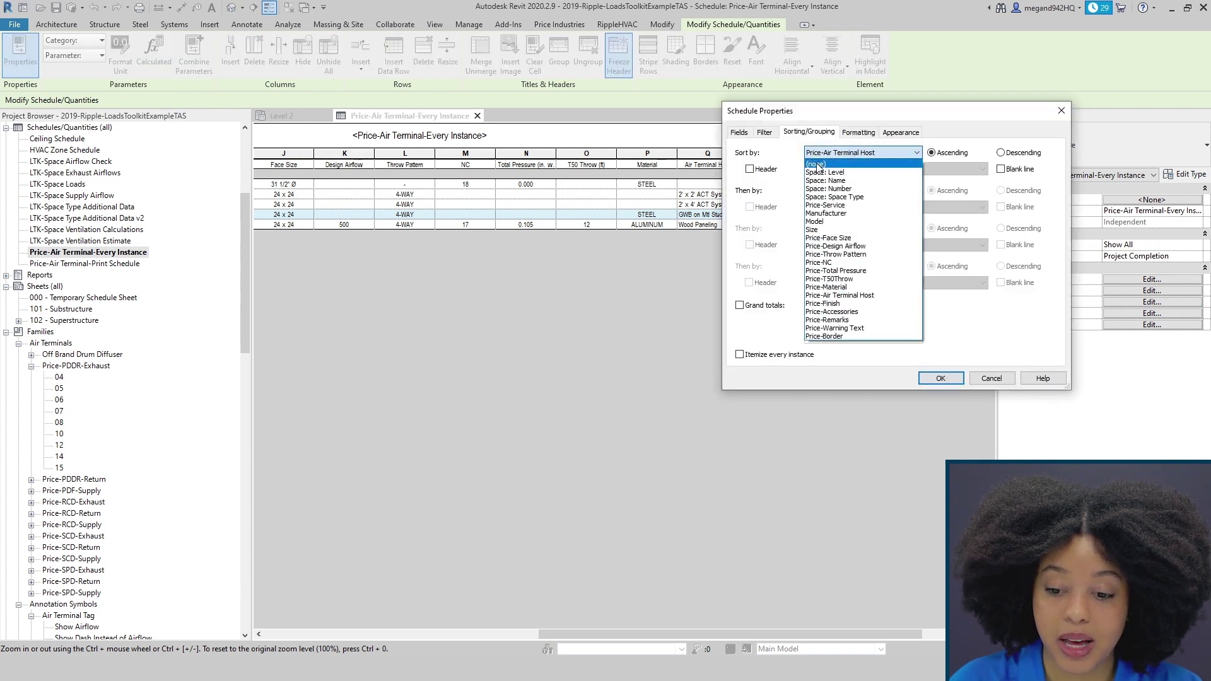
click(820, 163)
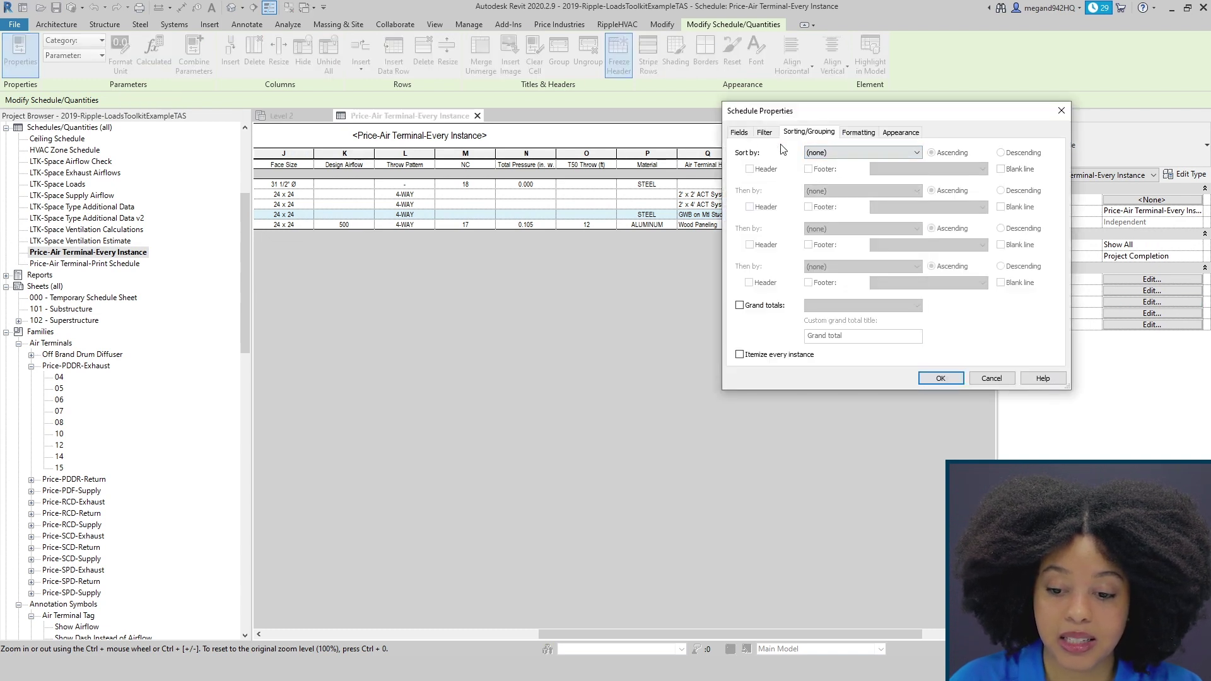
click(739, 355)
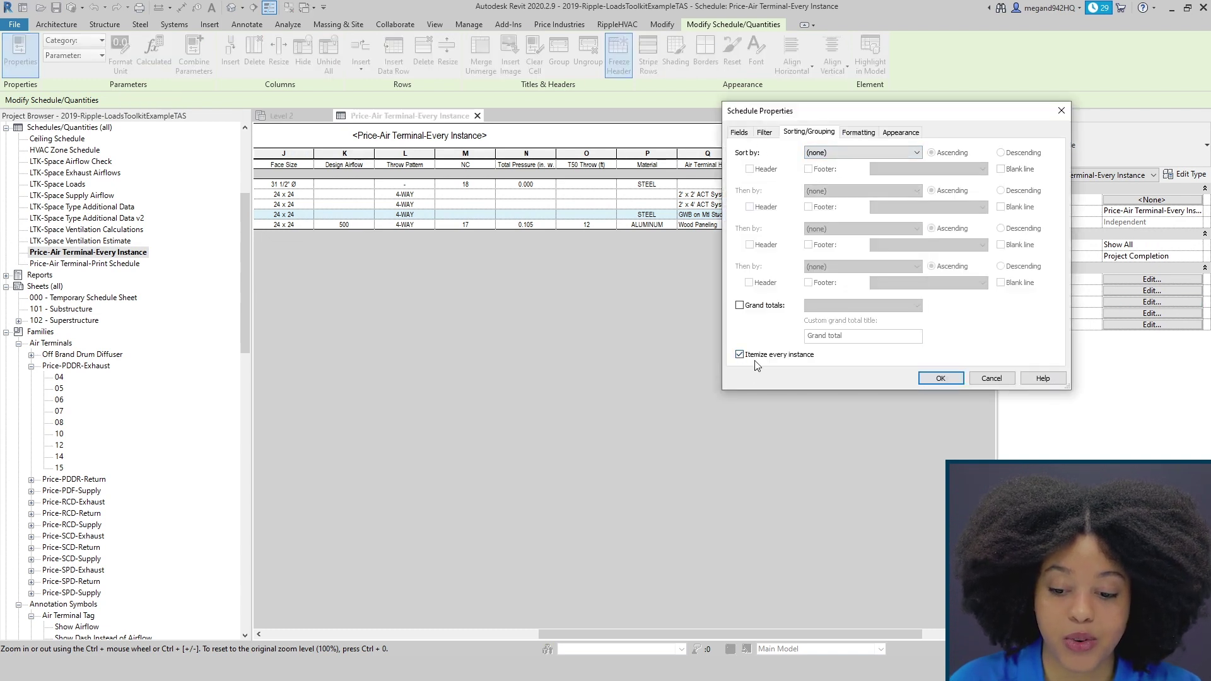
click(940, 378)
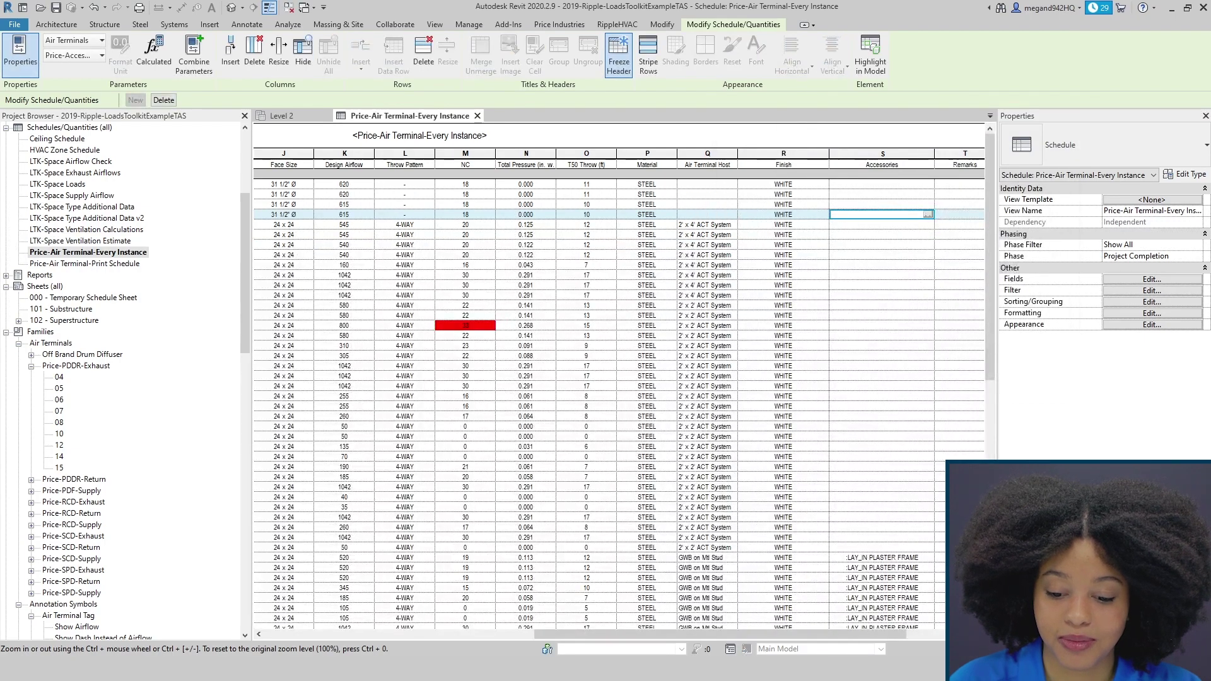
drag(754, 634, 472, 633)
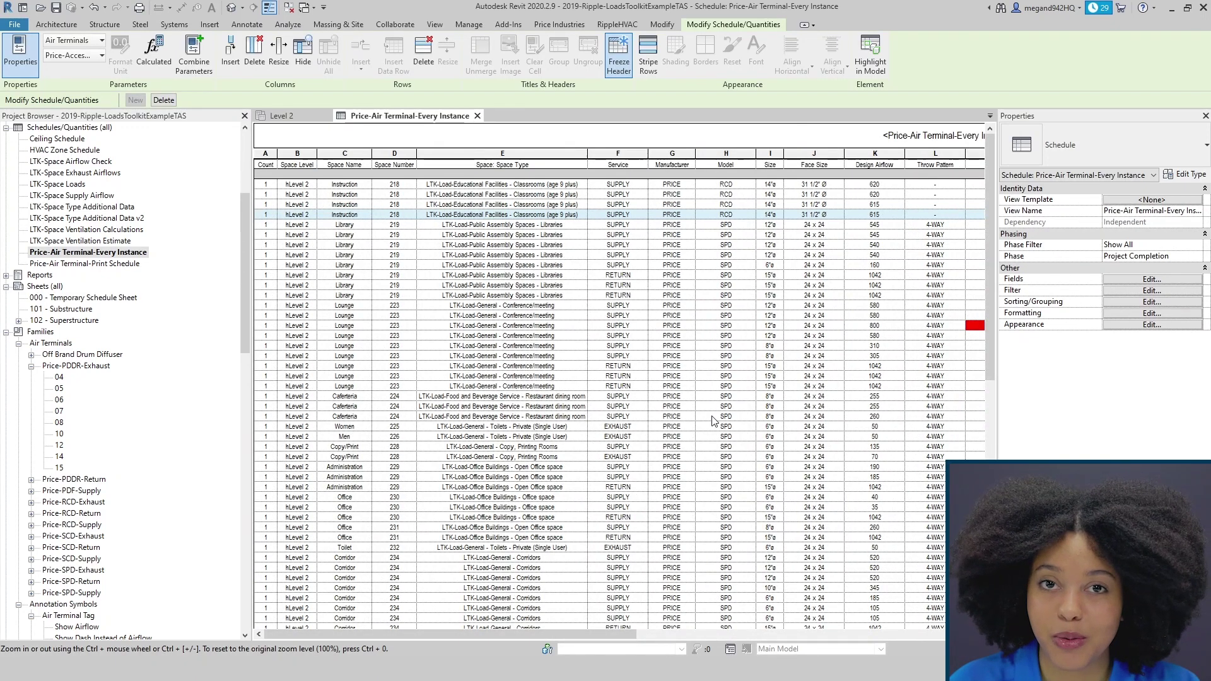
Open the Price-Air Terminal-Print Schedule and run RippleHVAC's Automatic Schedule Seperator.
double_click(103, 269)
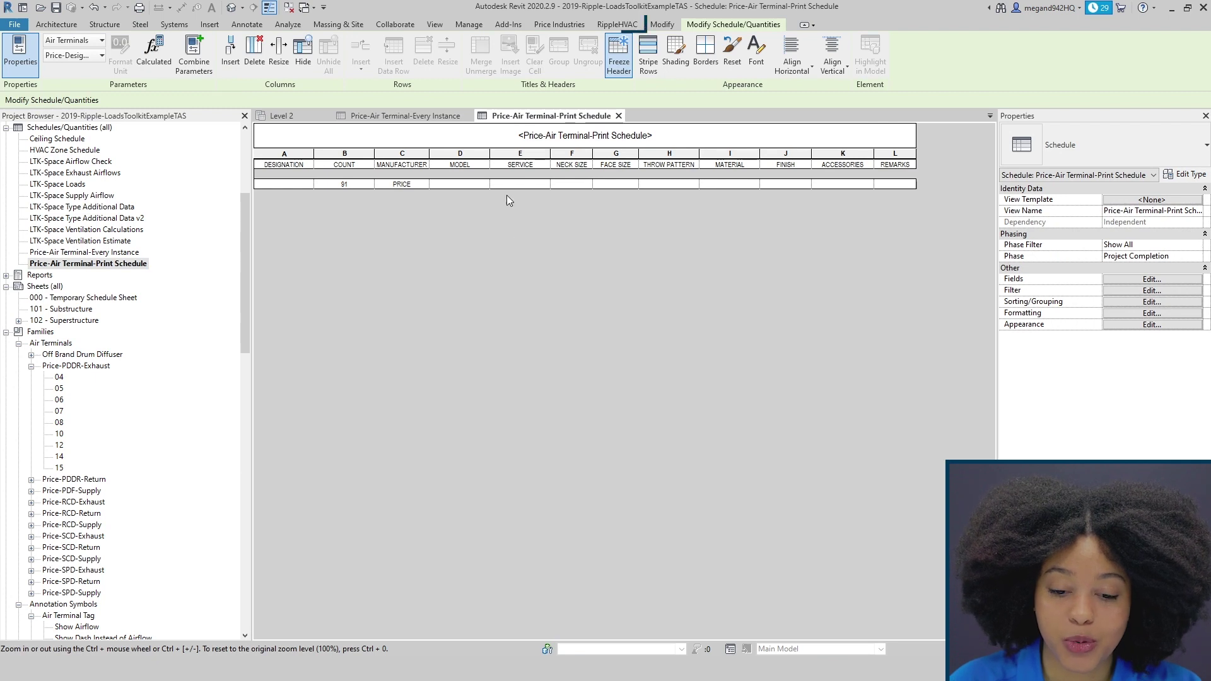
click(621, 25)
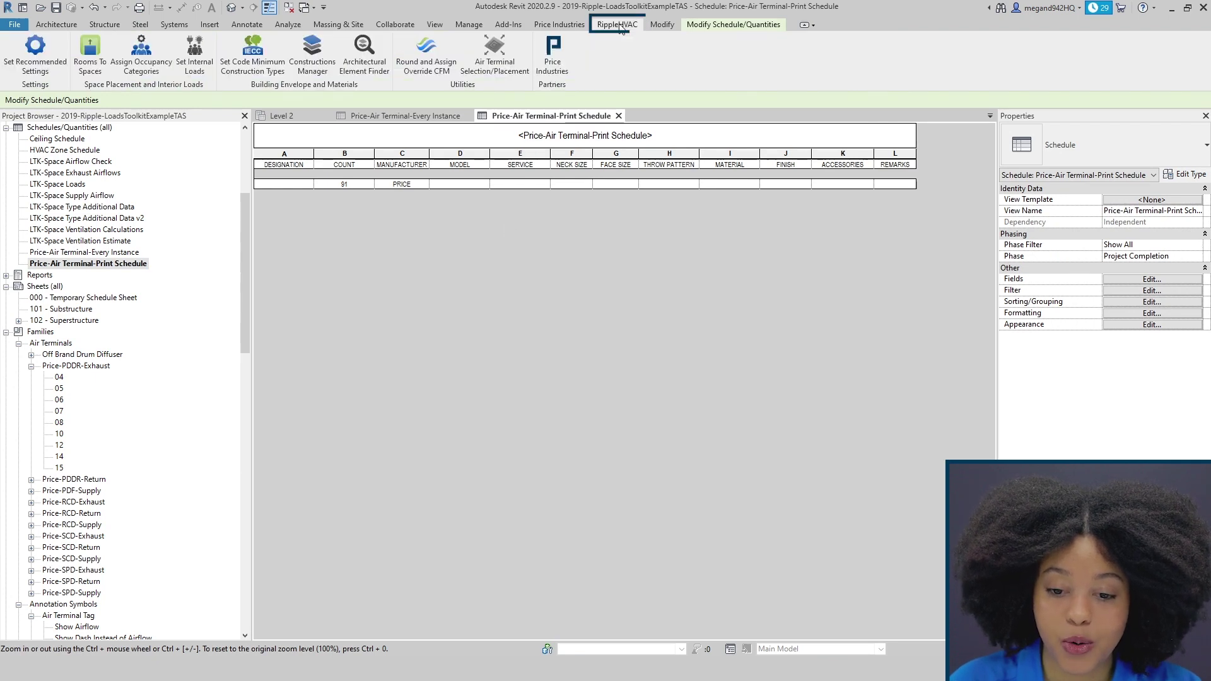
click(502, 65)
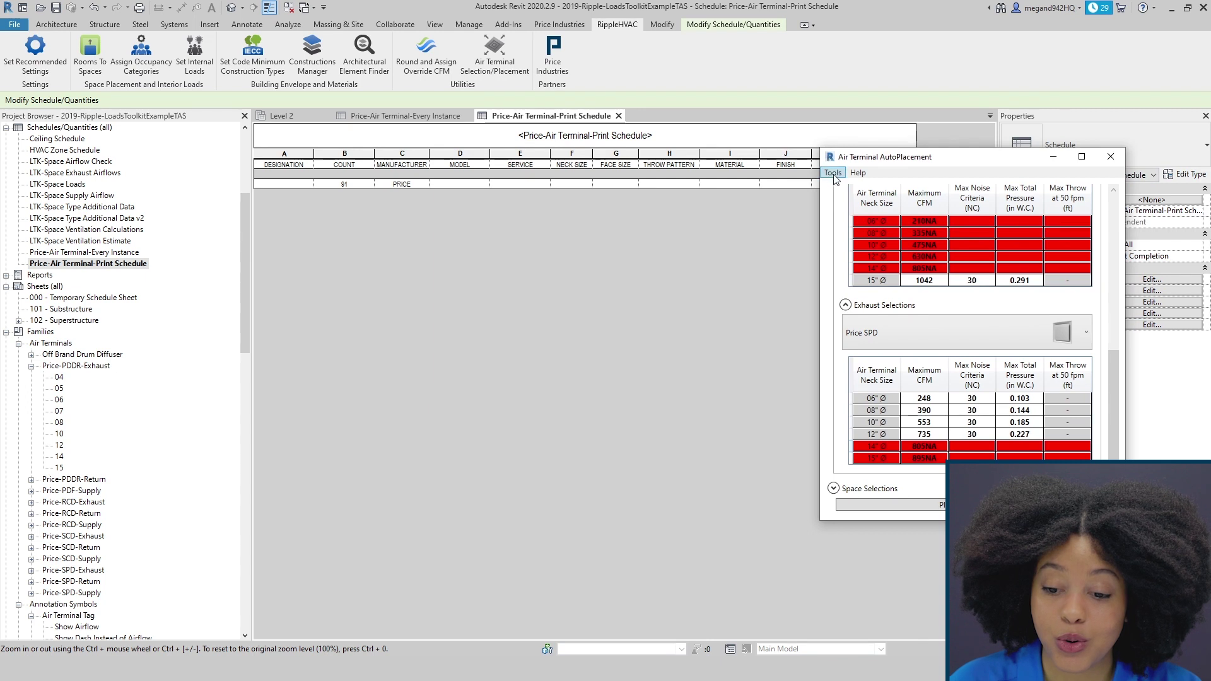
click(832, 173)
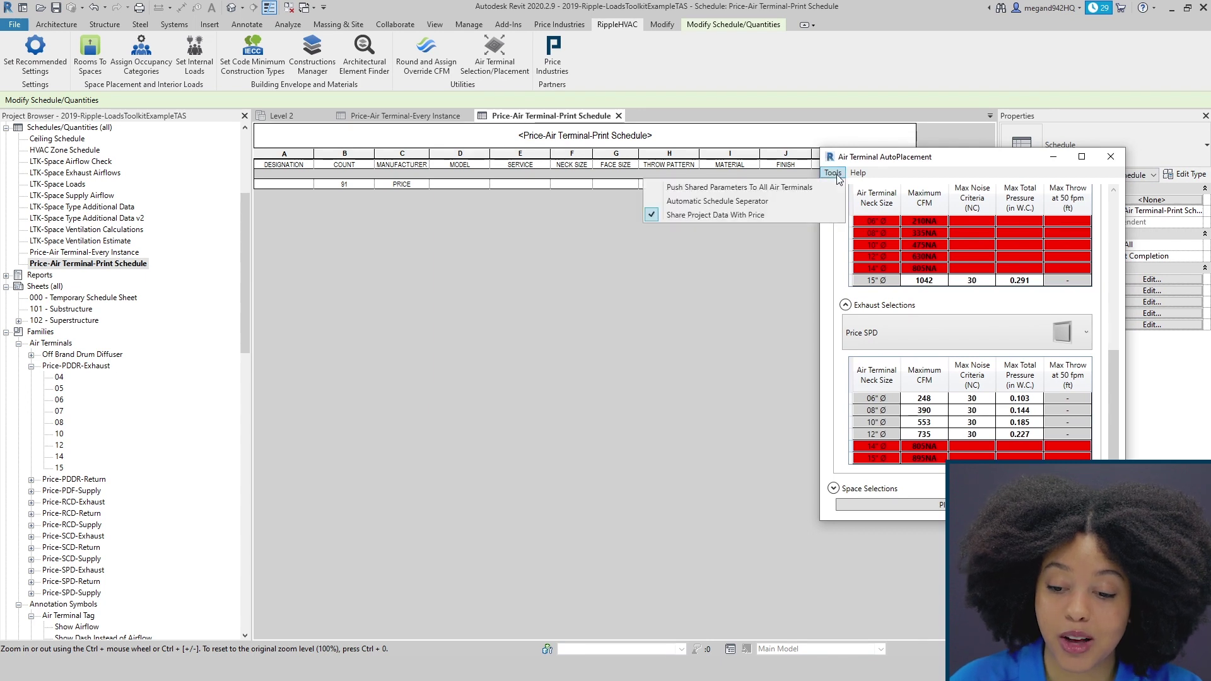
click(752, 203)
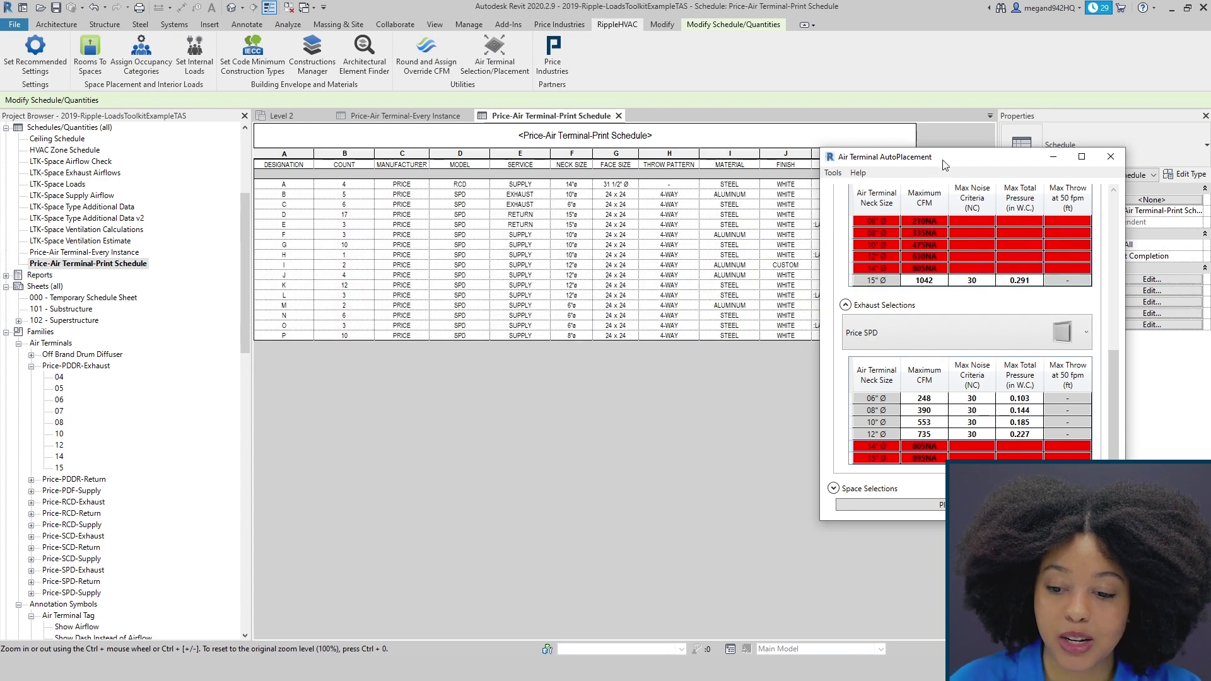
drag(943, 163, 1069, 174)
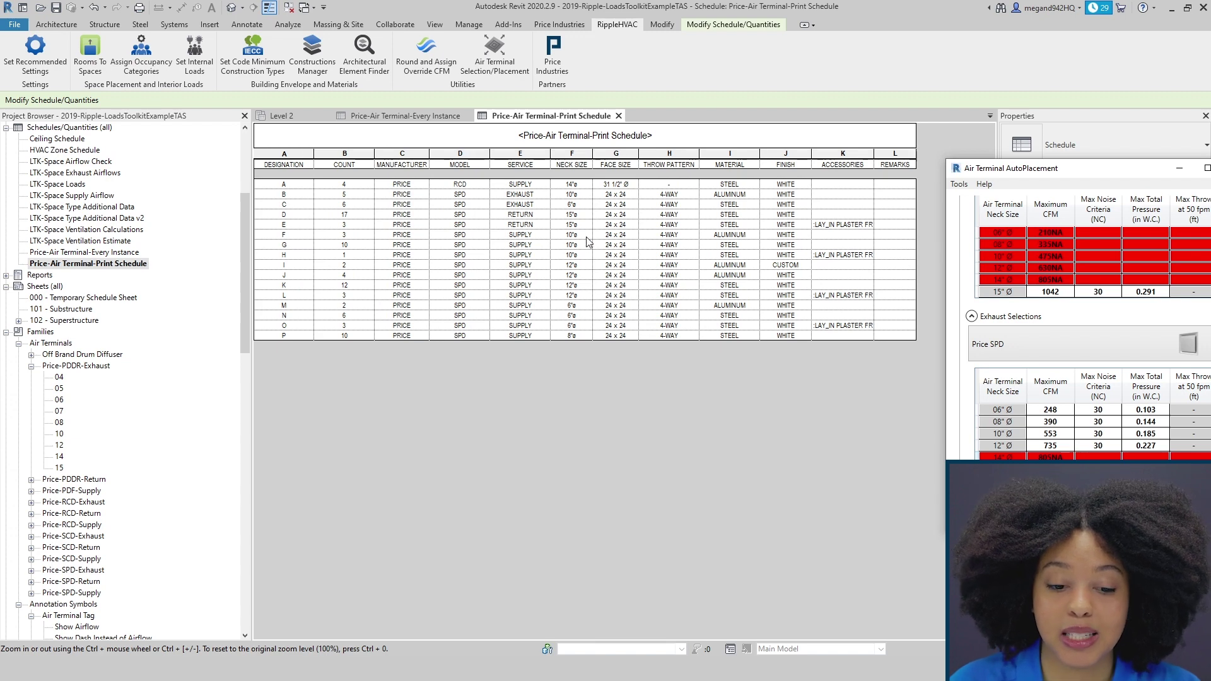
Rename the schedule's DESIGNATION column header to TAG.
click(285, 165)
click(285, 166)
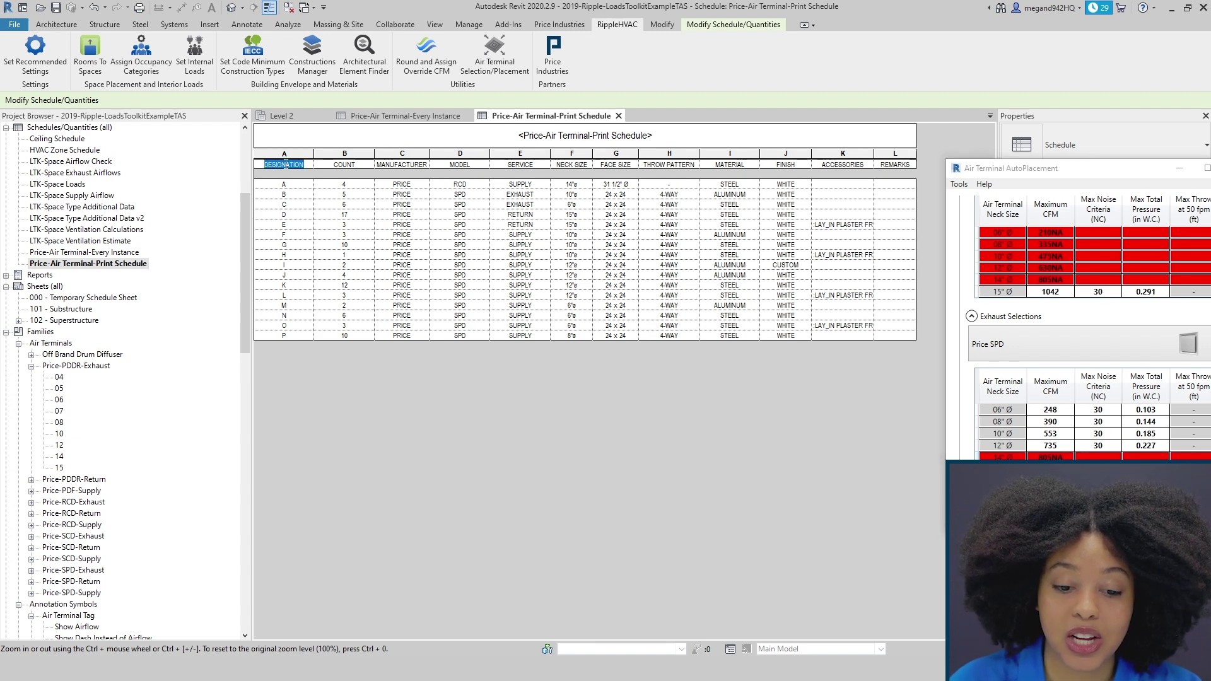
key(BackSpace)
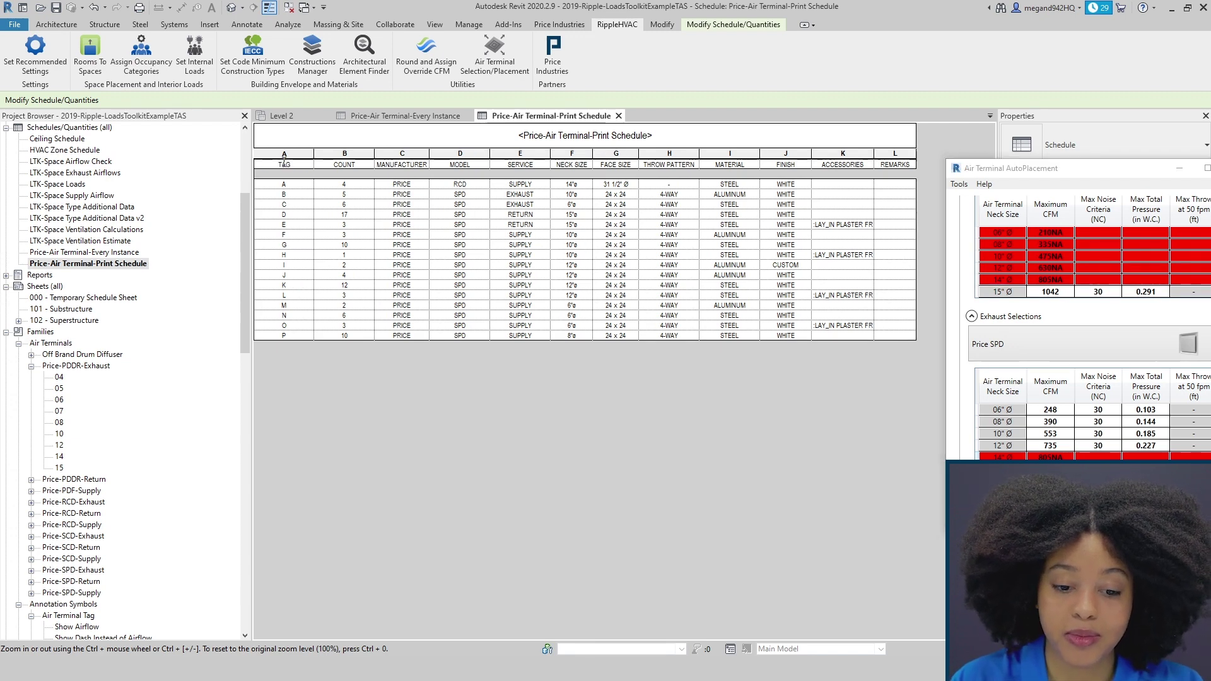
key(Return)
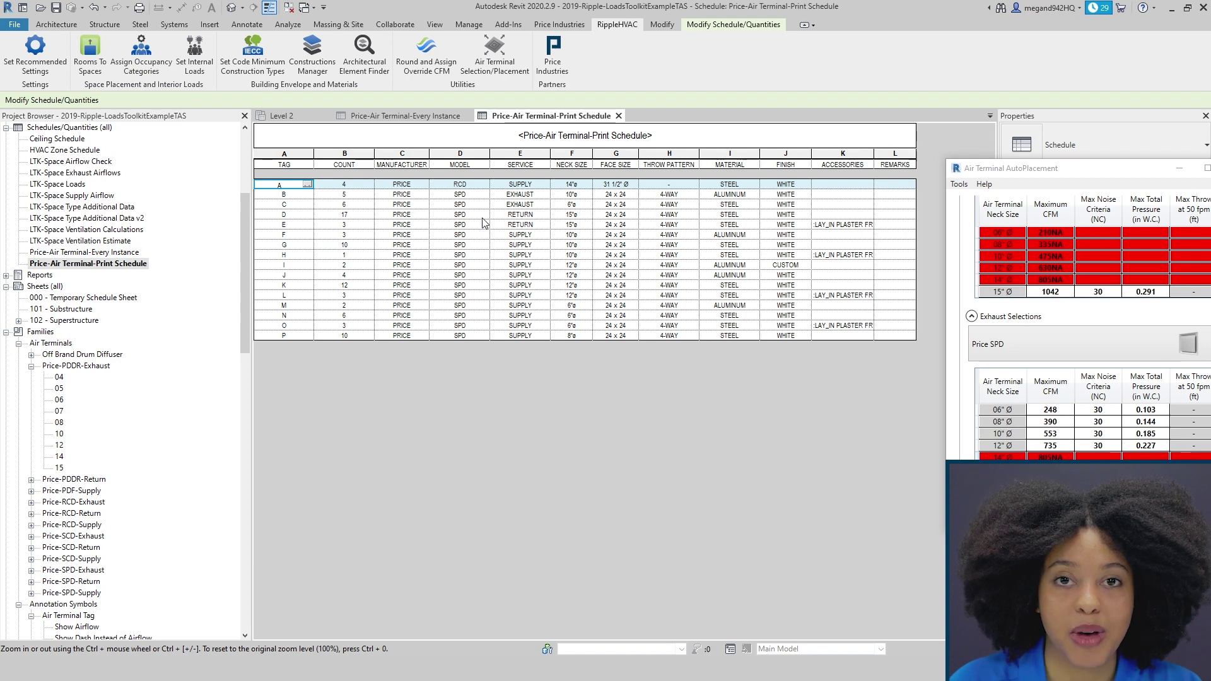
Auto-place air terminals in the Level 2 ceiling spaces and dismiss the unsaved-project reminder.
drag(1106, 172, 796, 201)
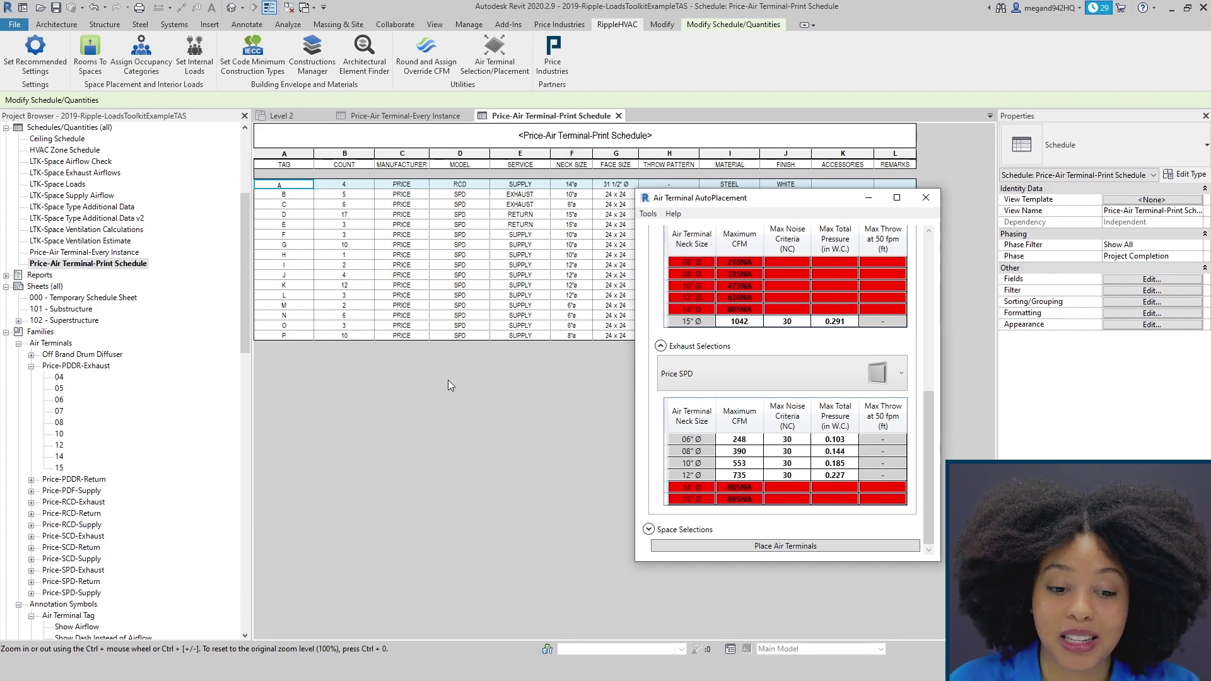
click(315, 116)
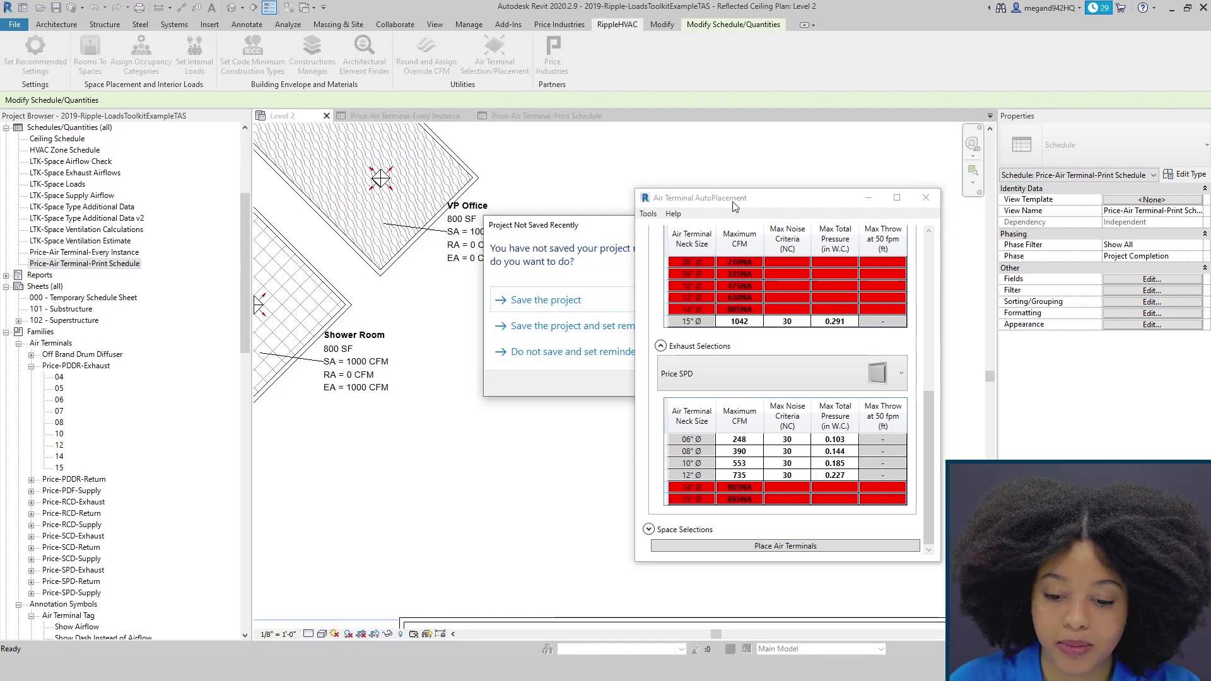
drag(732, 197, 940, 176)
click(707, 224)
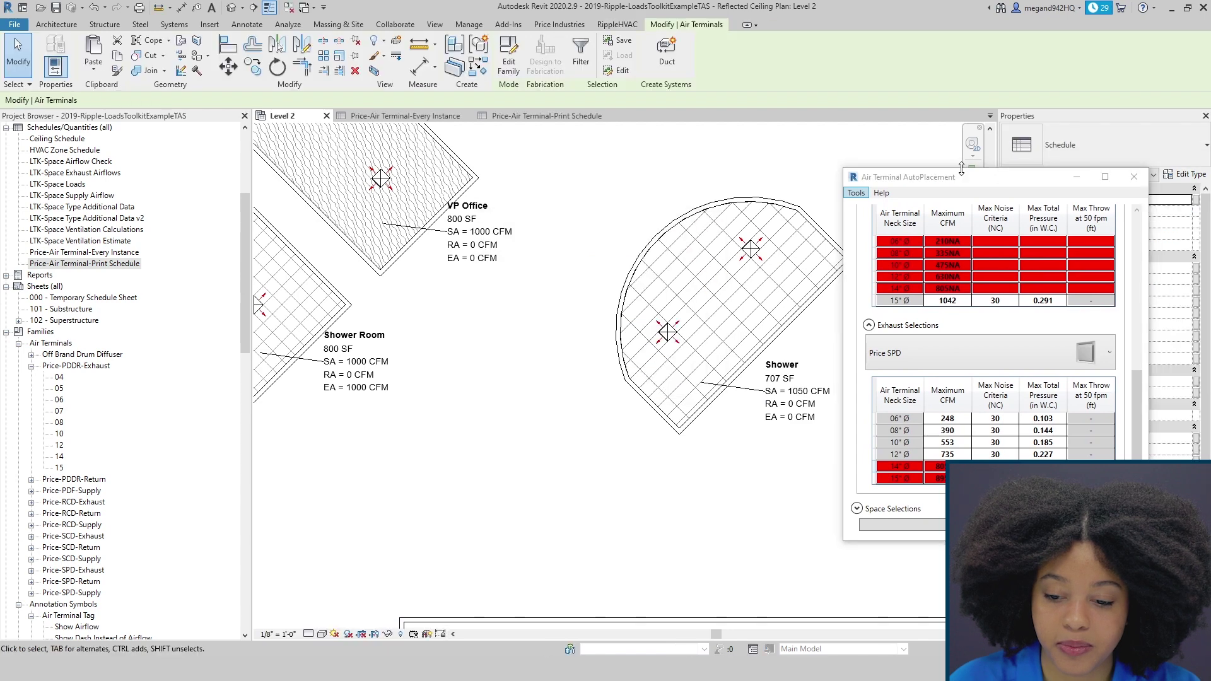
scroll(382, 274, down, 6)
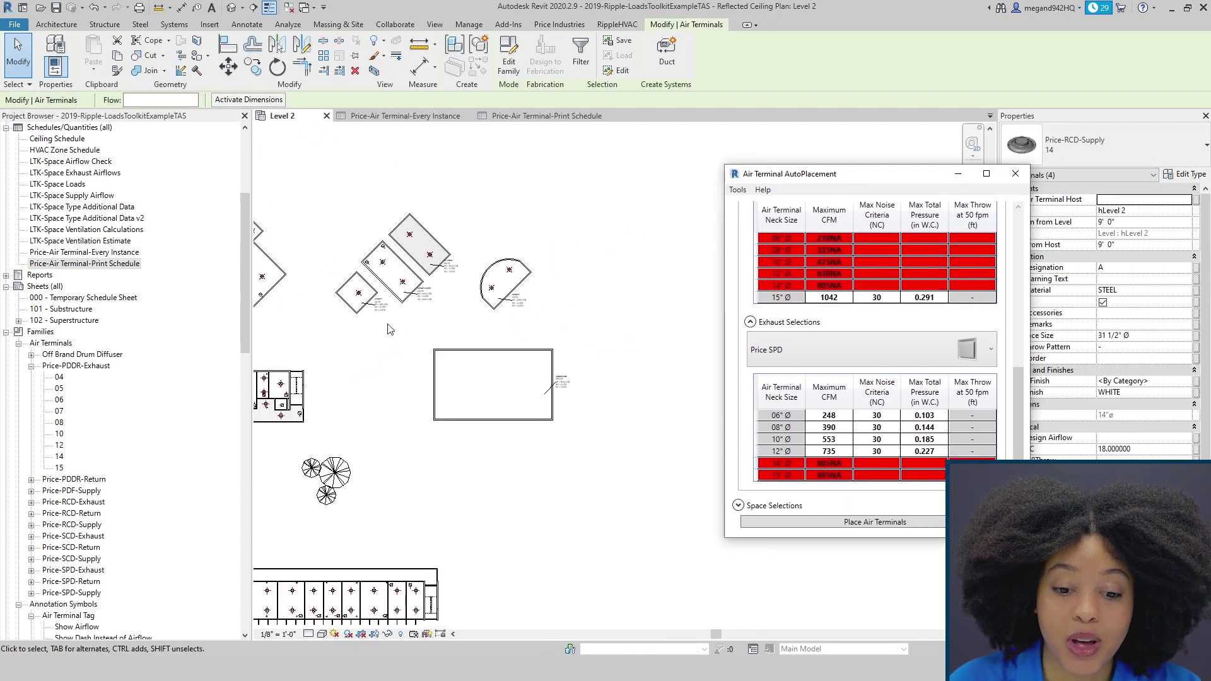
Drop an Off Brand Drum Diffuser, 12" - 25" wide type, into the angled Level 2 ceiling.
middle_drag(386, 328, 686, 340)
scroll(437, 311, up, 5)
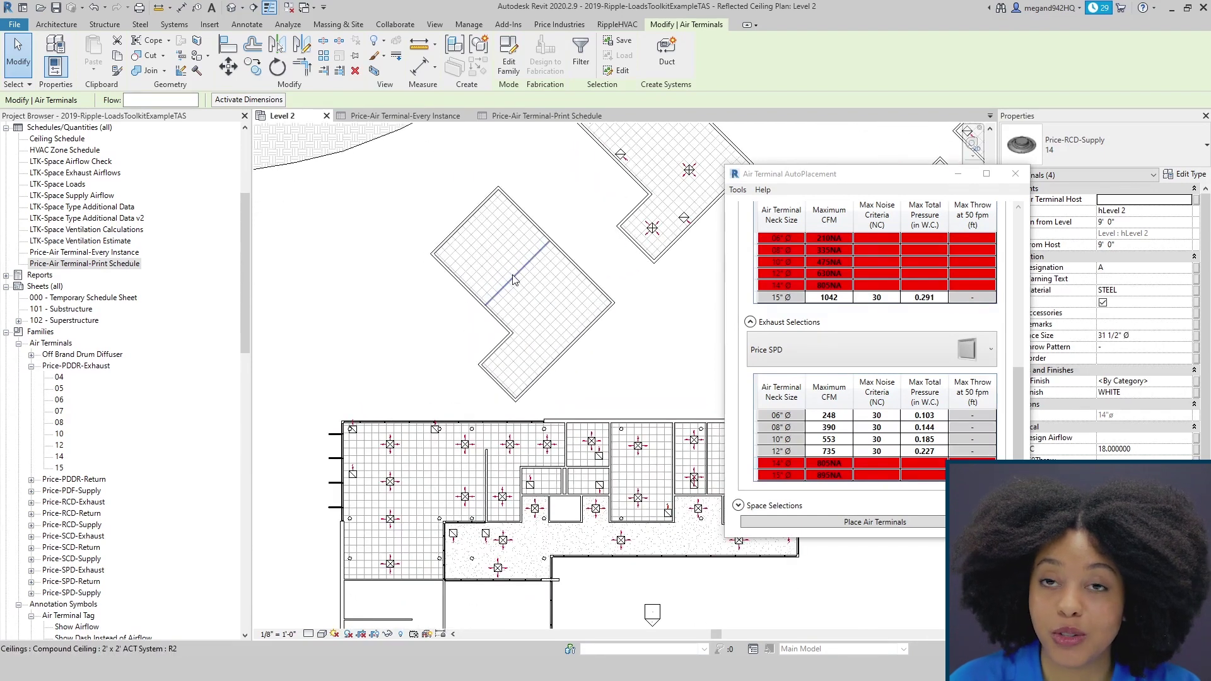
click(32, 354)
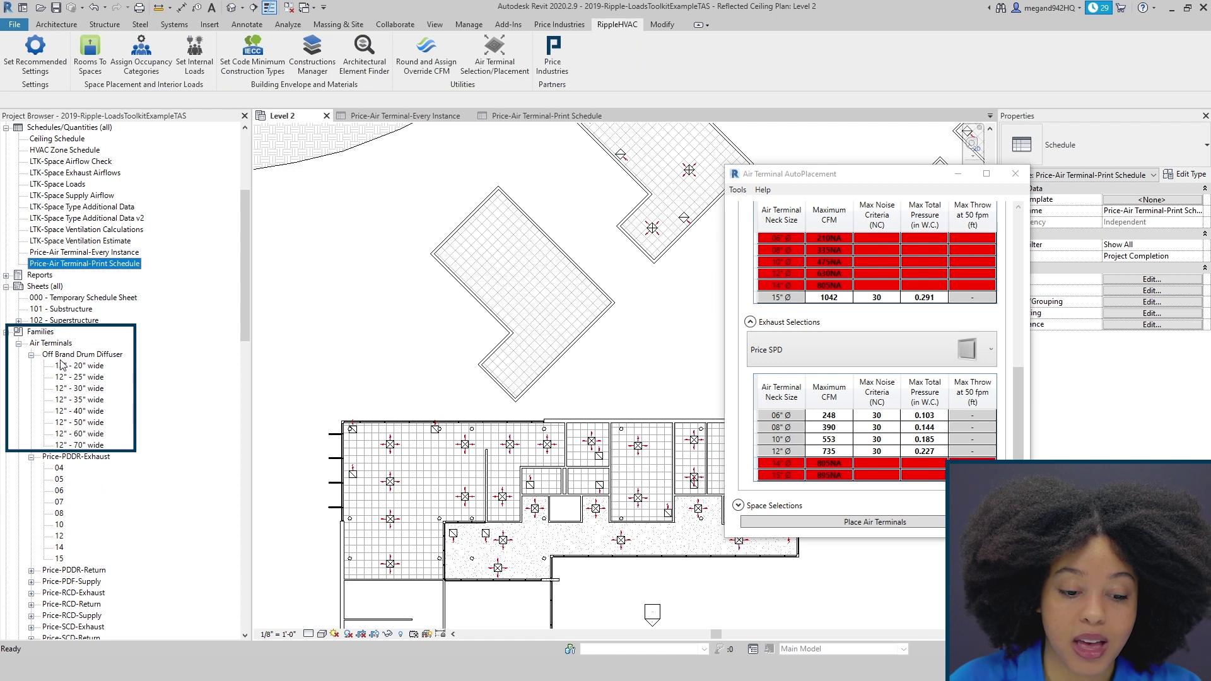
click(77, 377)
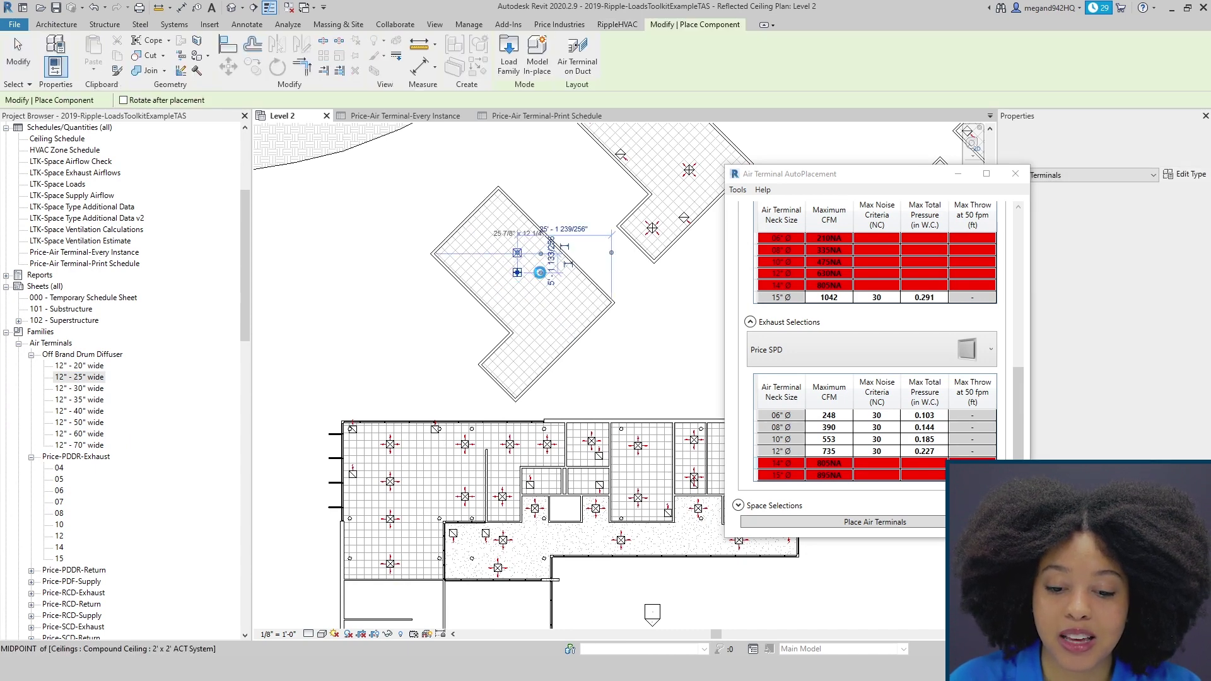
scroll(532, 286, up, 3)
key(Escape)
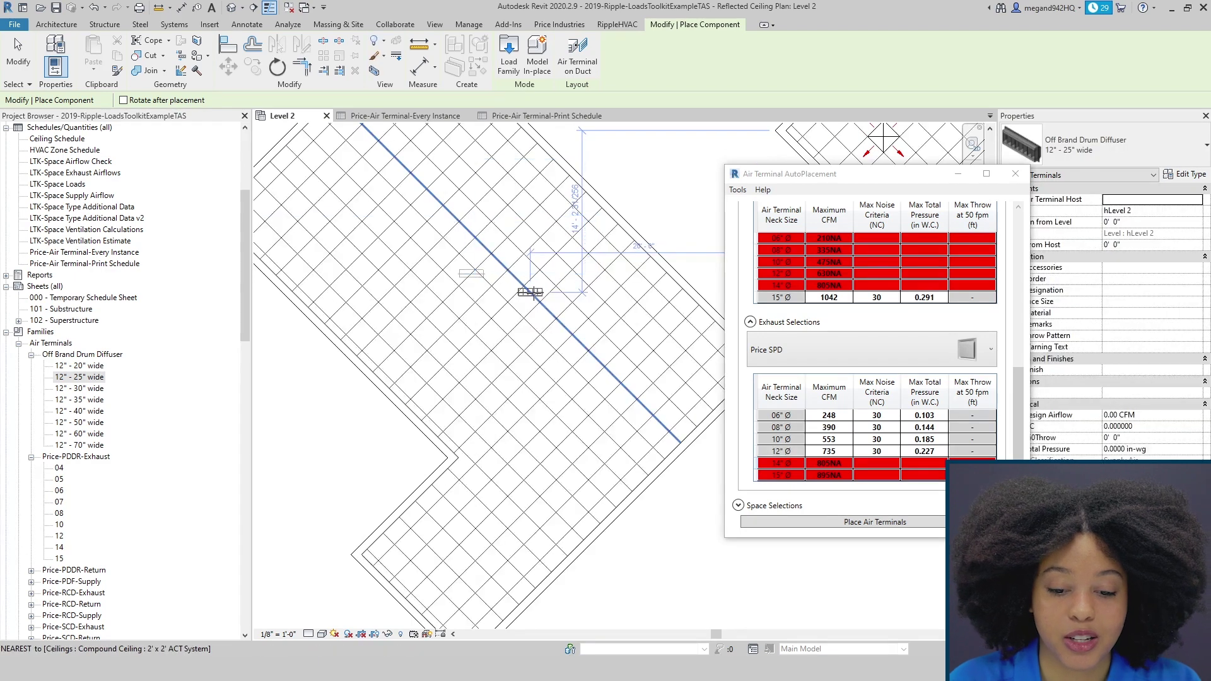
Run AutoPlacement's Push Shared Parameters To All Air Terminals and acknowledge the success message.
click(738, 190)
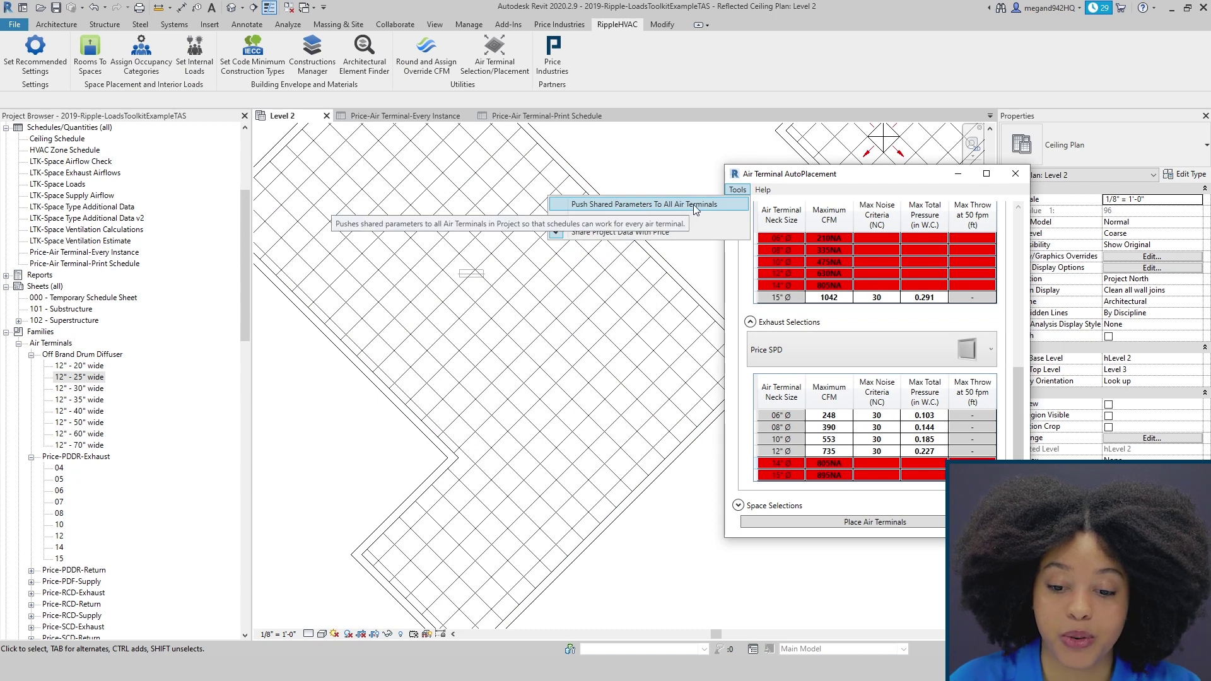
click(728, 204)
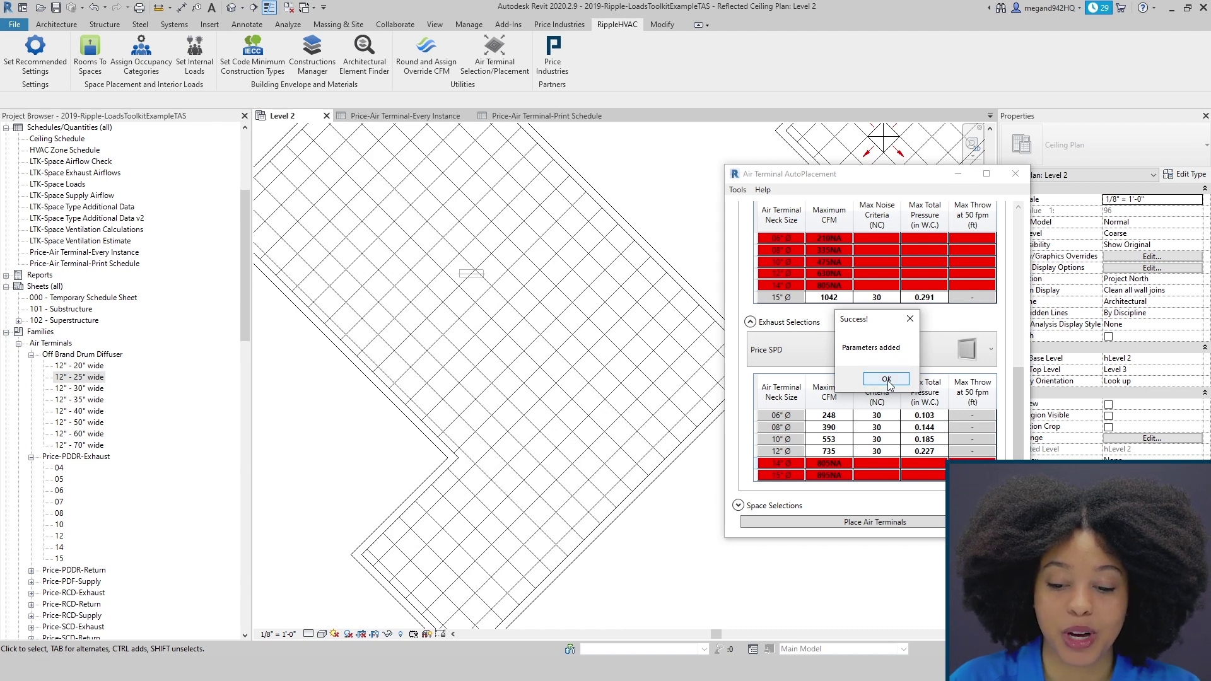
click(887, 380)
Rerun Automatic Schedule Seperator on the Price-Air Terminal-Print Schedule so the drum diffuser becomes tag A.
click(89, 265)
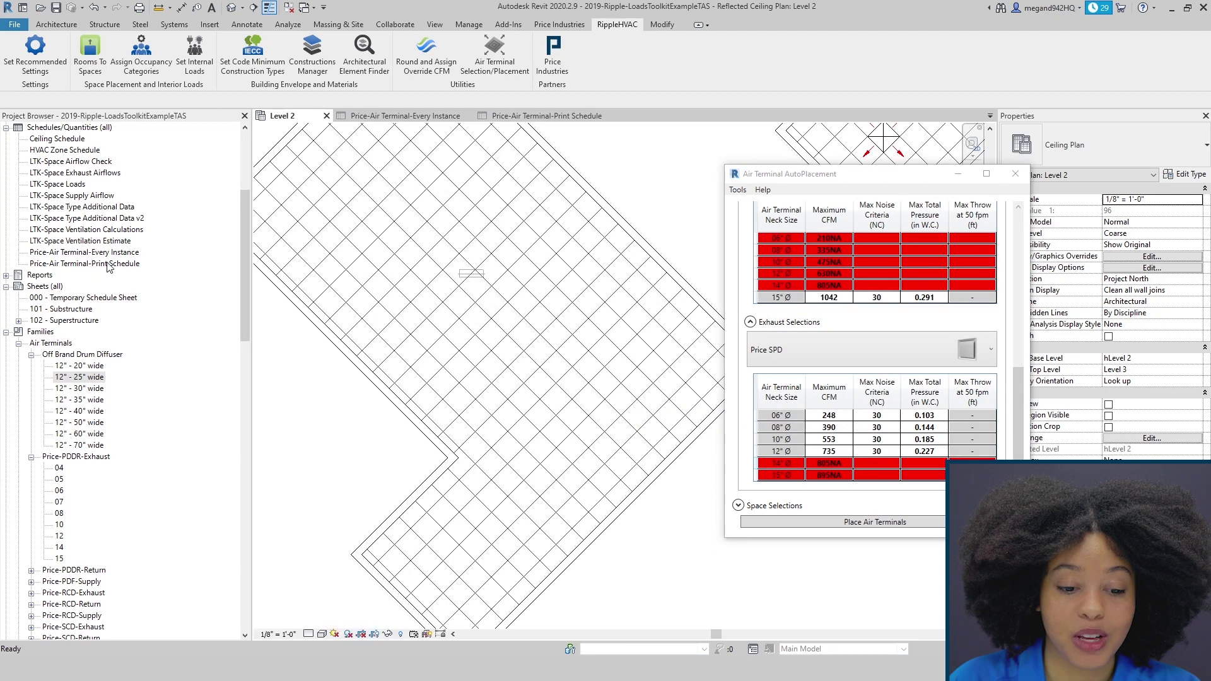
double_click(105, 265)
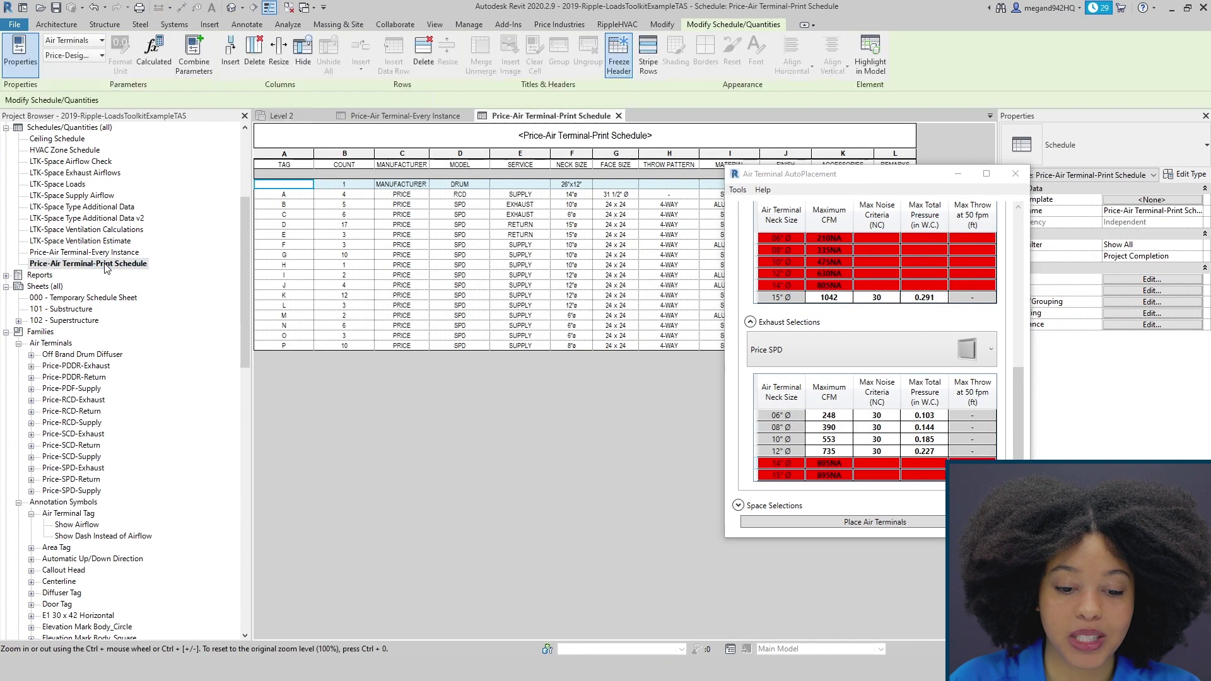
click(741, 191)
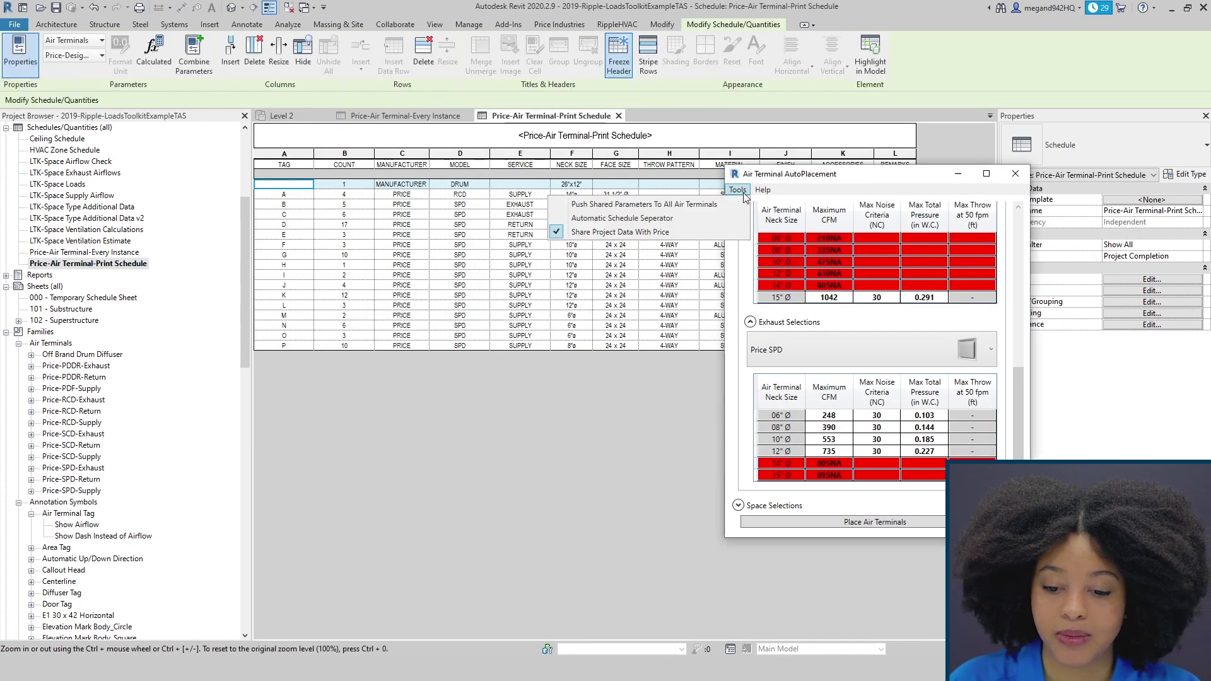
click(673, 224)
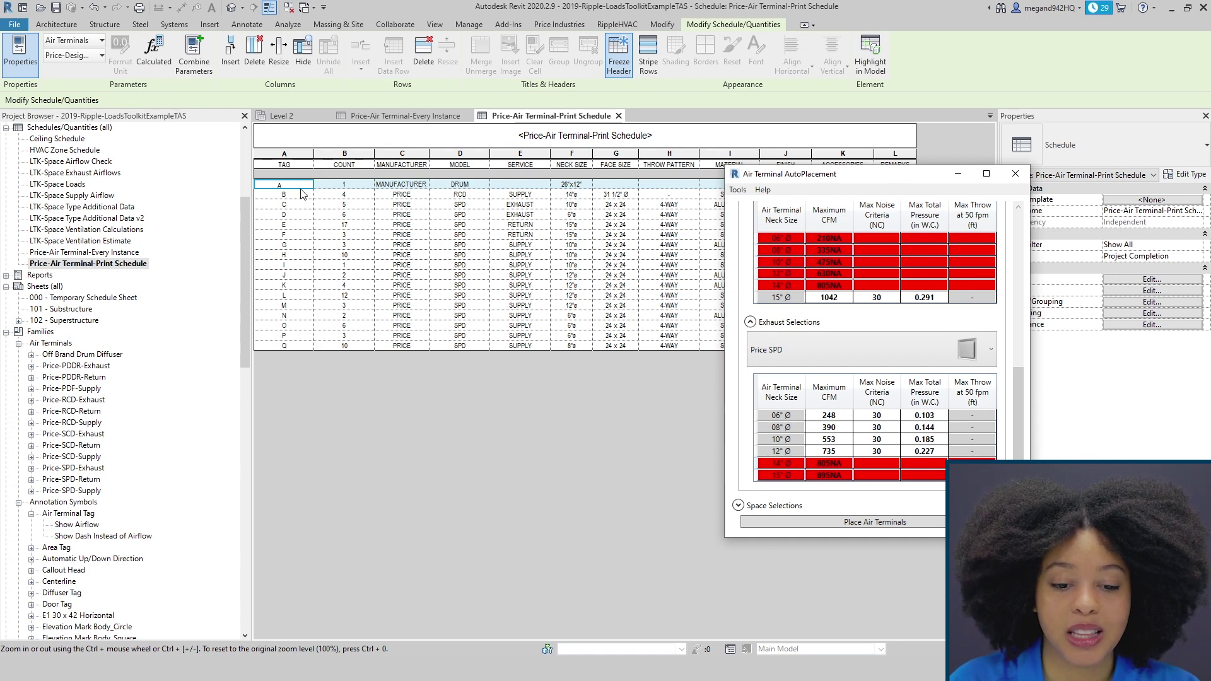
drag(866, 180, 851, 288)
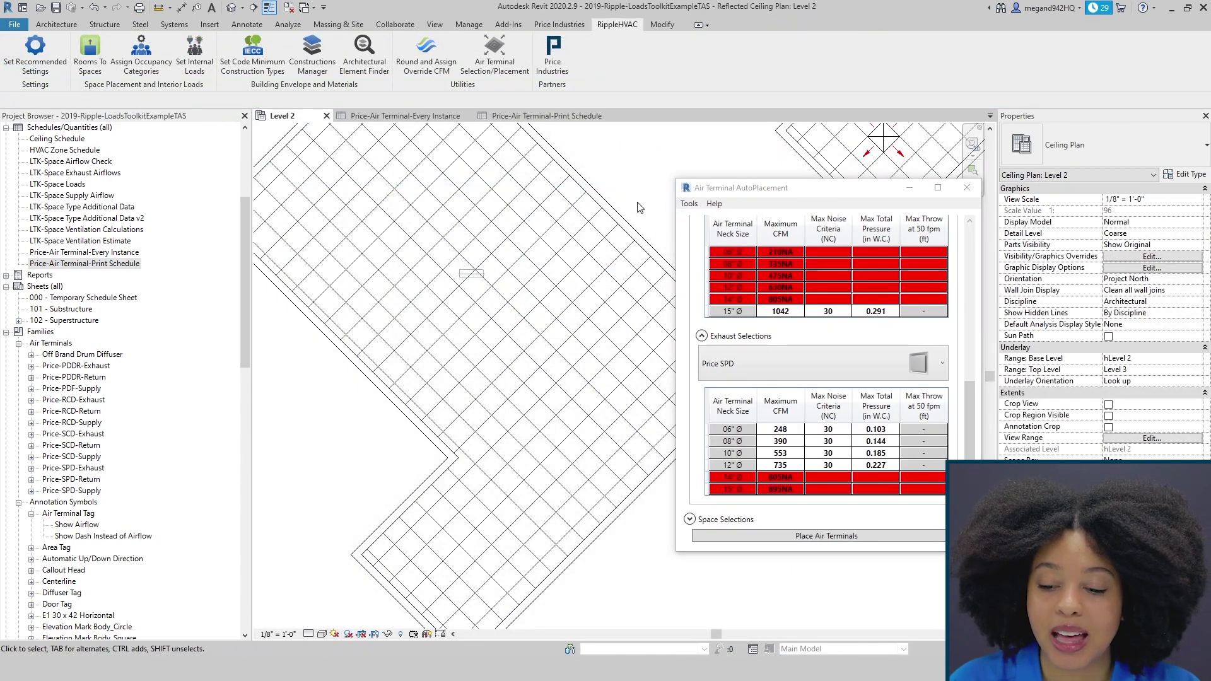
Filter a box selection down to the 91 air terminals, remove them, and close AutoPlacement.
scroll(638, 207, down, 6)
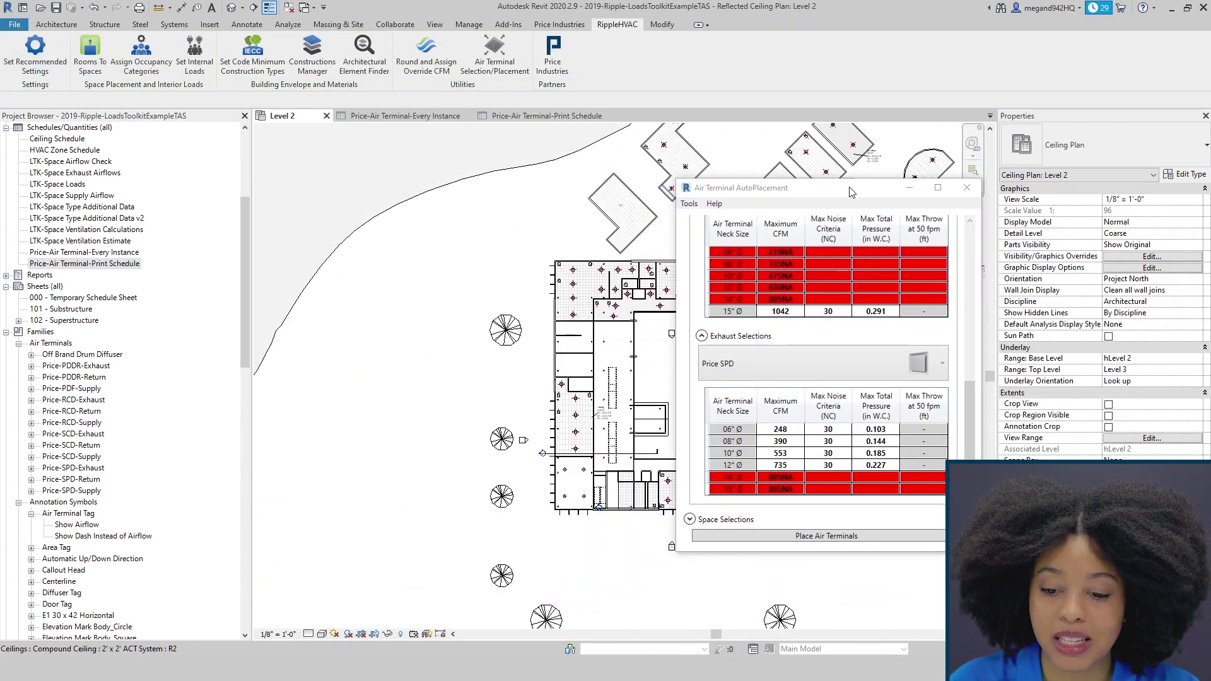
drag(849, 190, 299, 180)
scroll(689, 256, down, 3)
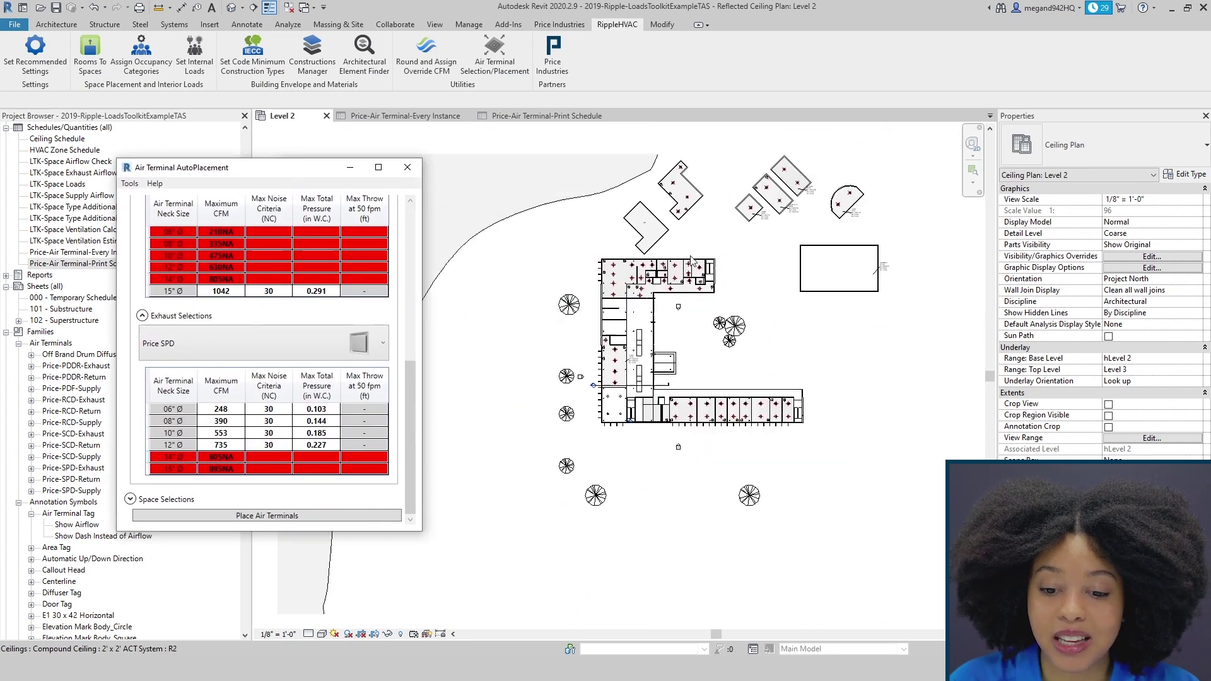
drag(573, 141, 871, 414)
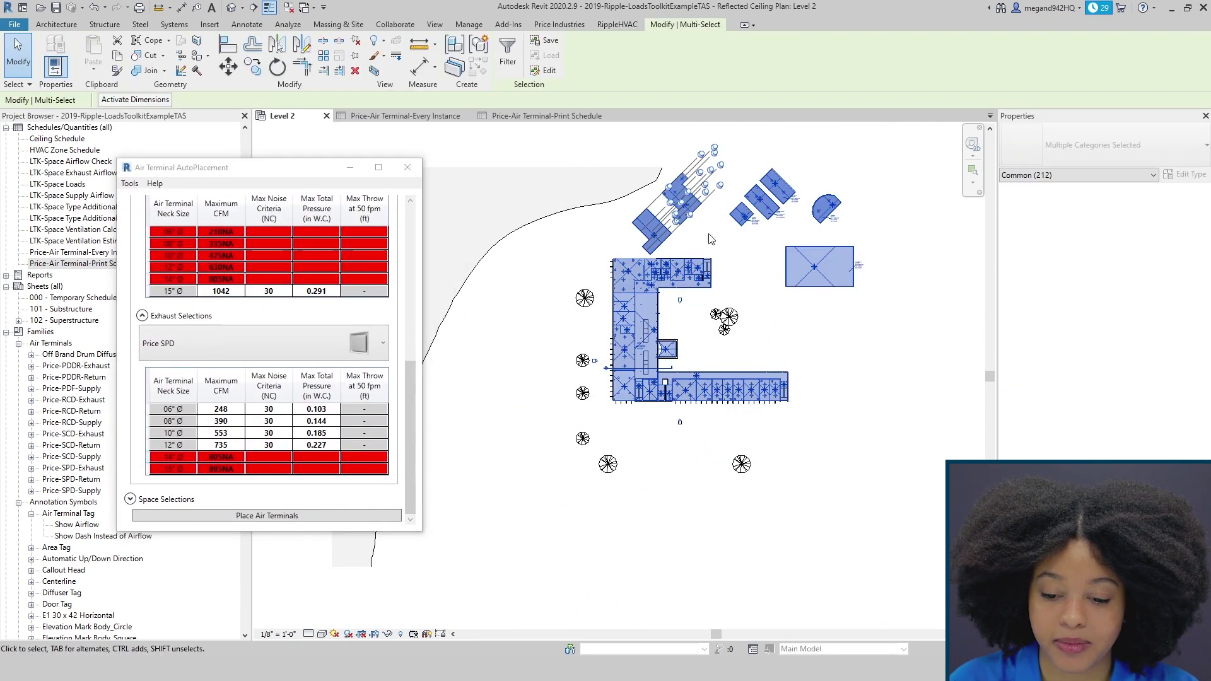
click(509, 55)
click(686, 272)
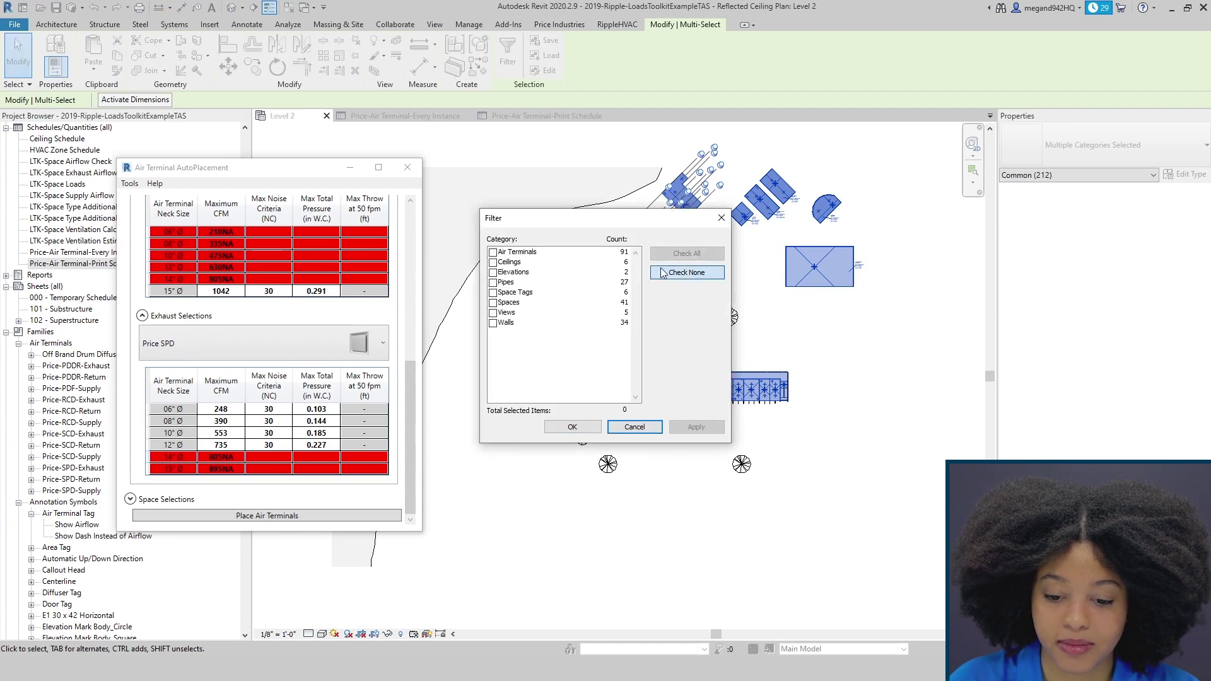
click(492, 253)
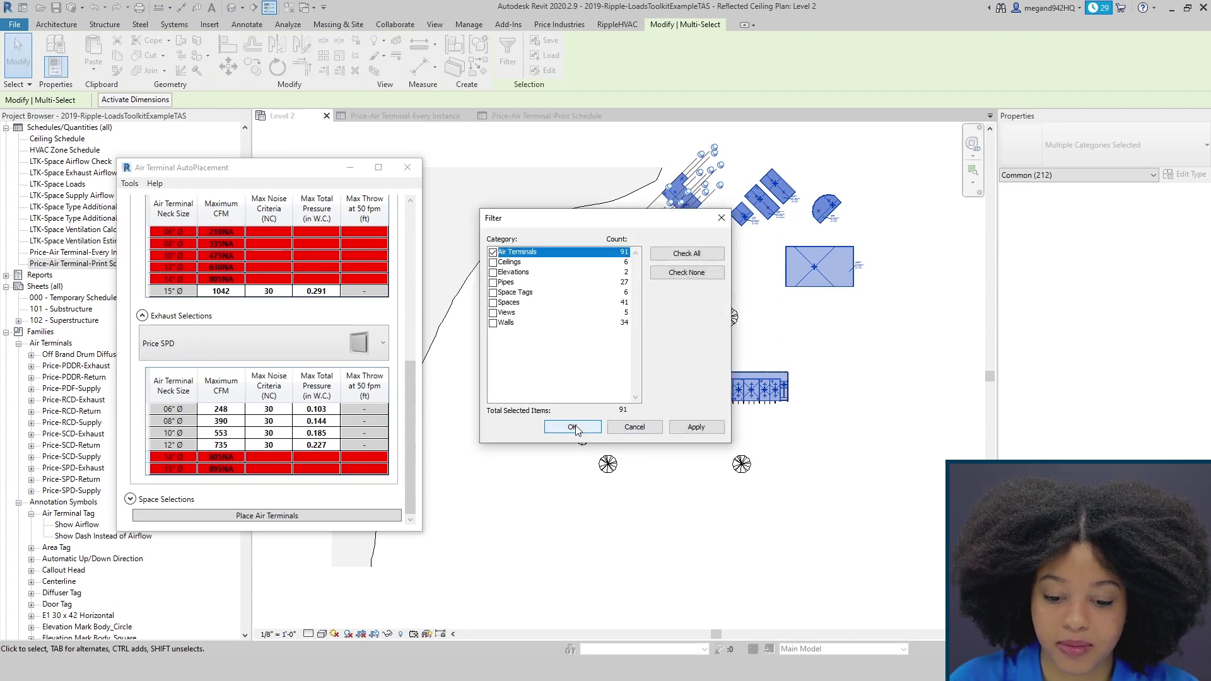
click(572, 427)
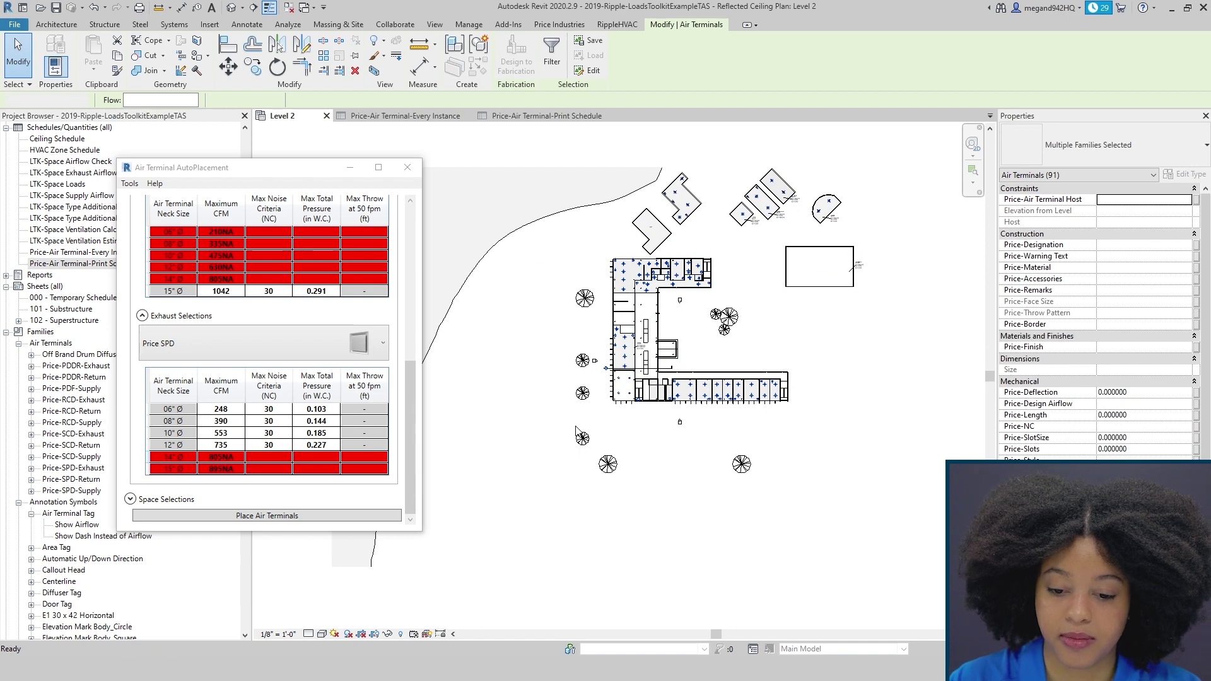
key(Escape)
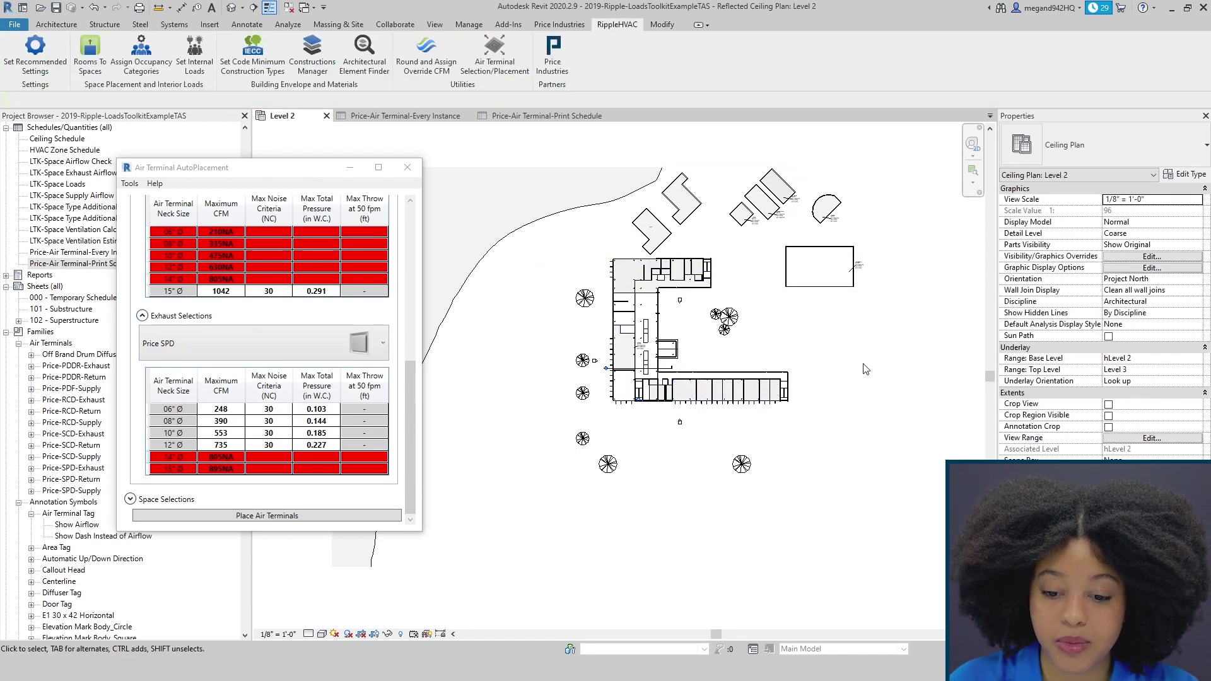
click(408, 168)
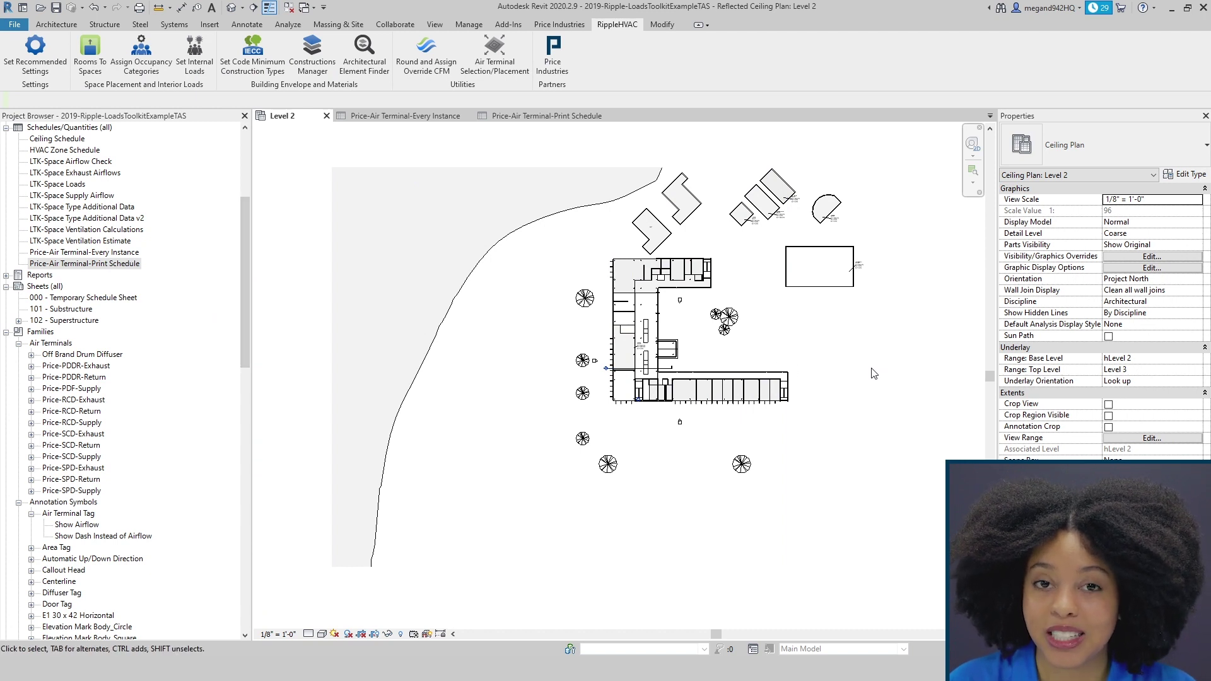
Open the Level 1 and Level 3 ceiling plans from the Project Browser, finishing on Level 2.
drag(245, 221, 240, 133)
double_click(58, 242)
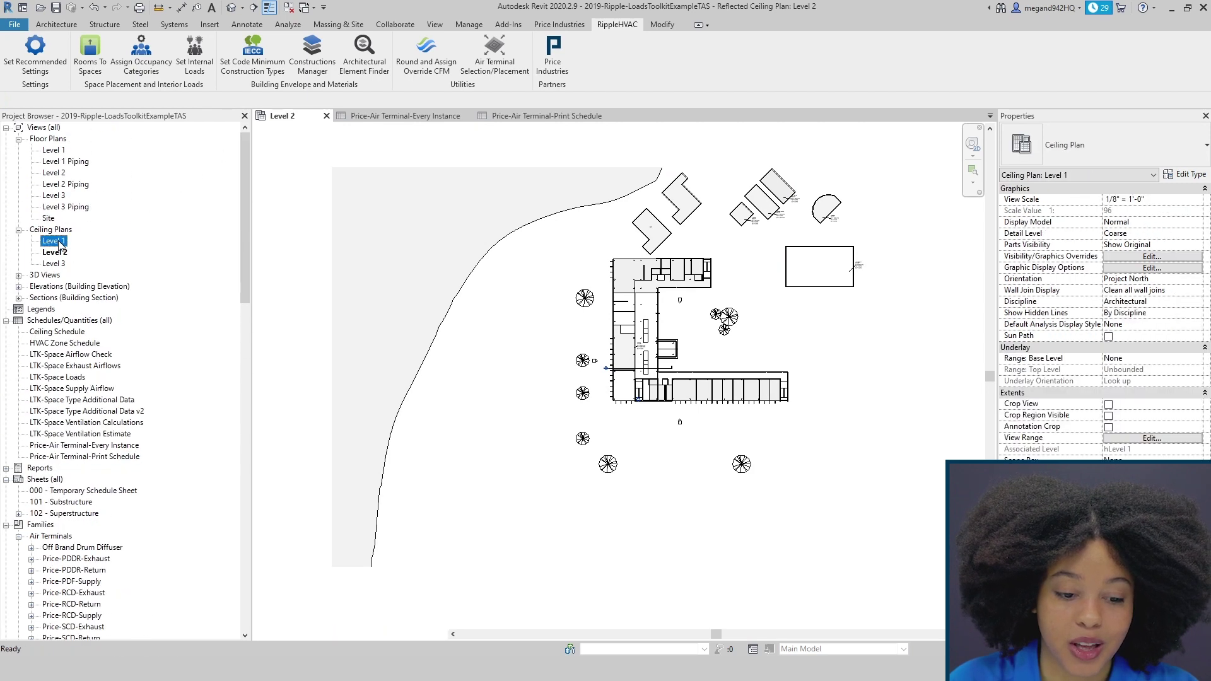
scroll(742, 352, up, 2)
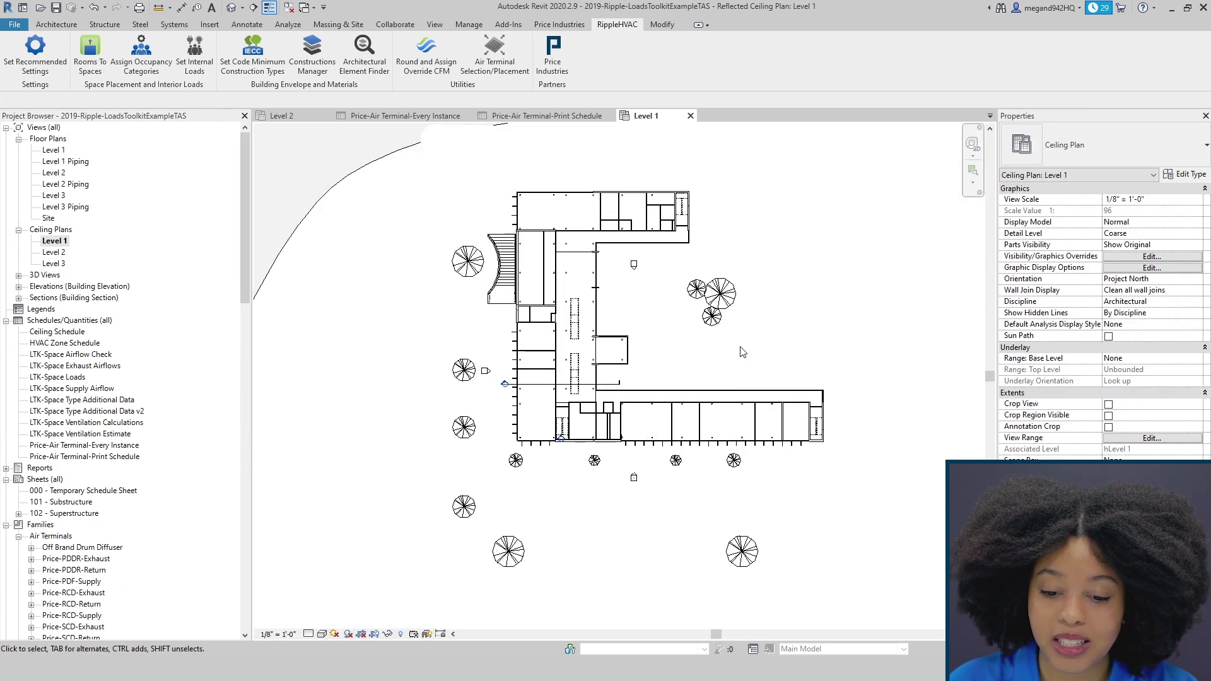
scroll(742, 353, up, 1)
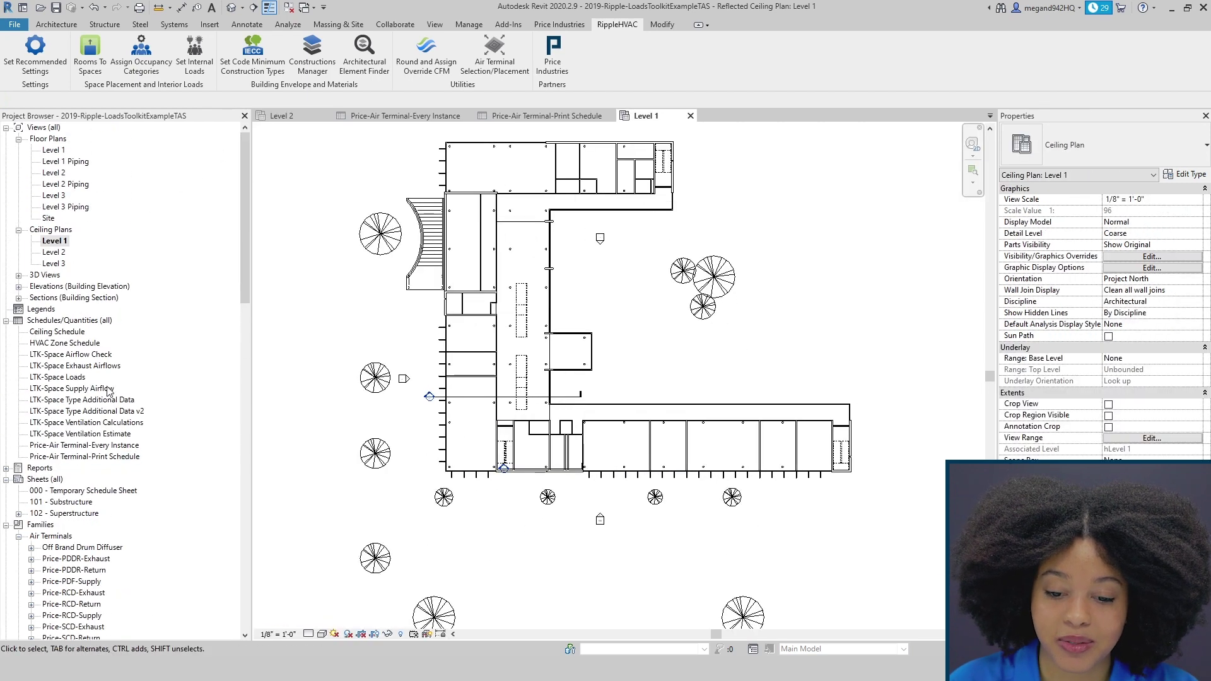
double_click(65, 252)
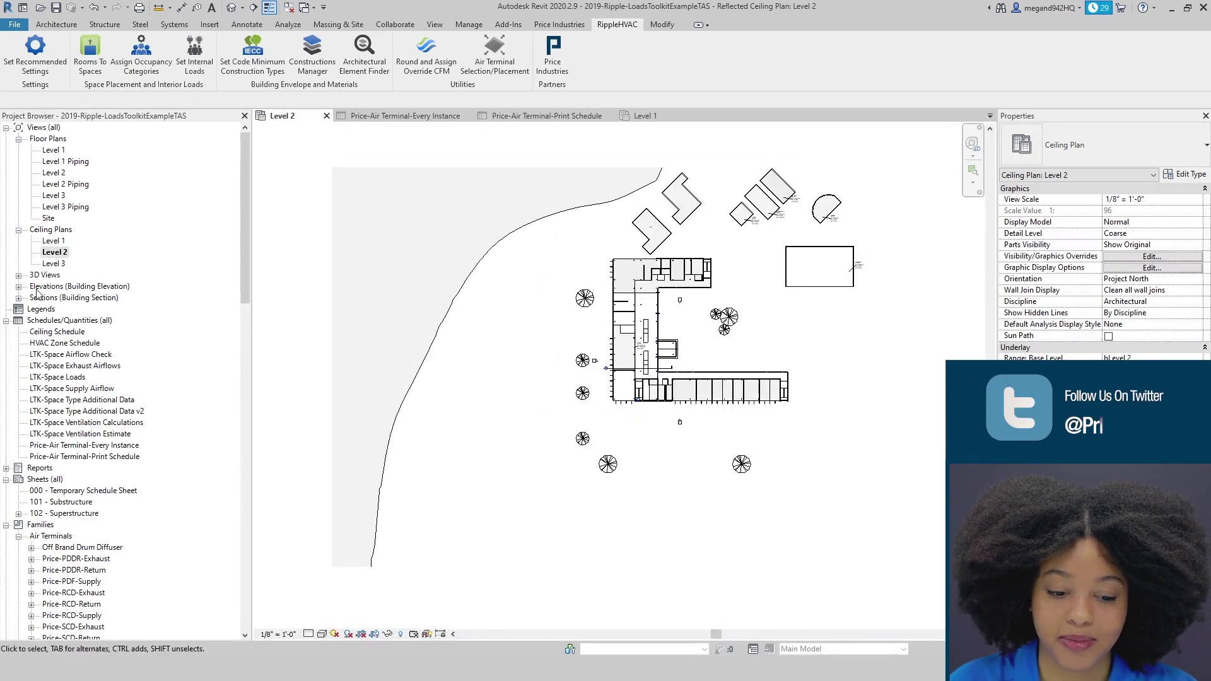
double_click(53, 264)
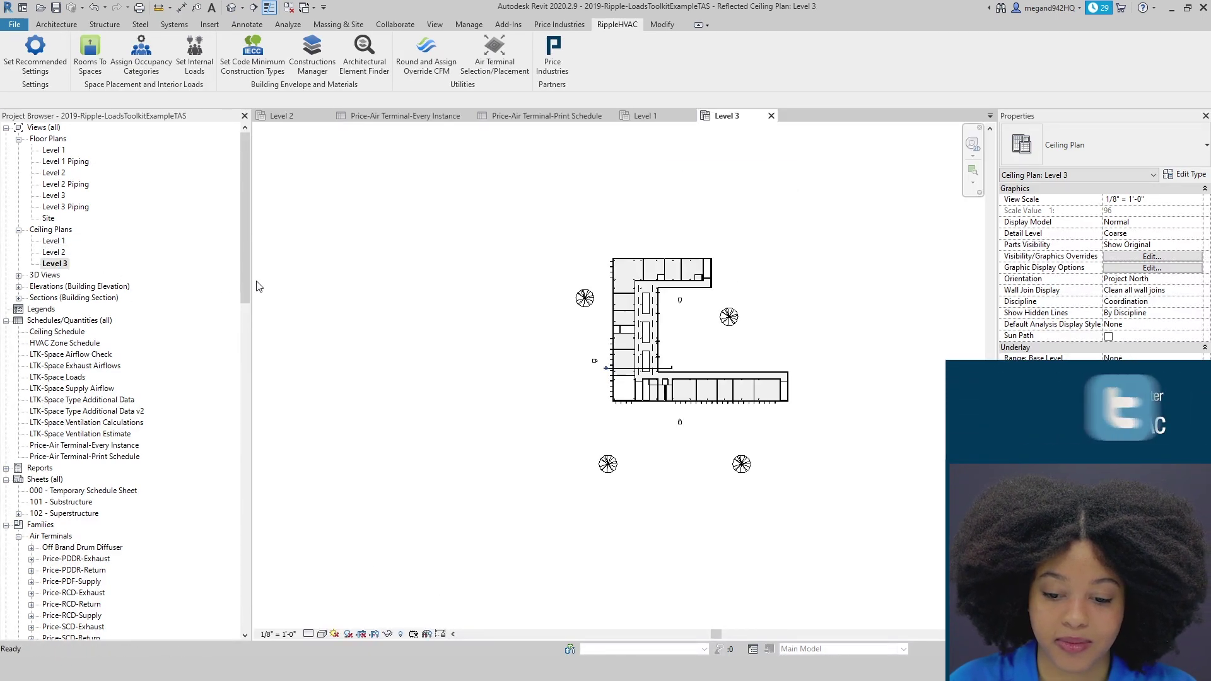
double_click(58, 252)
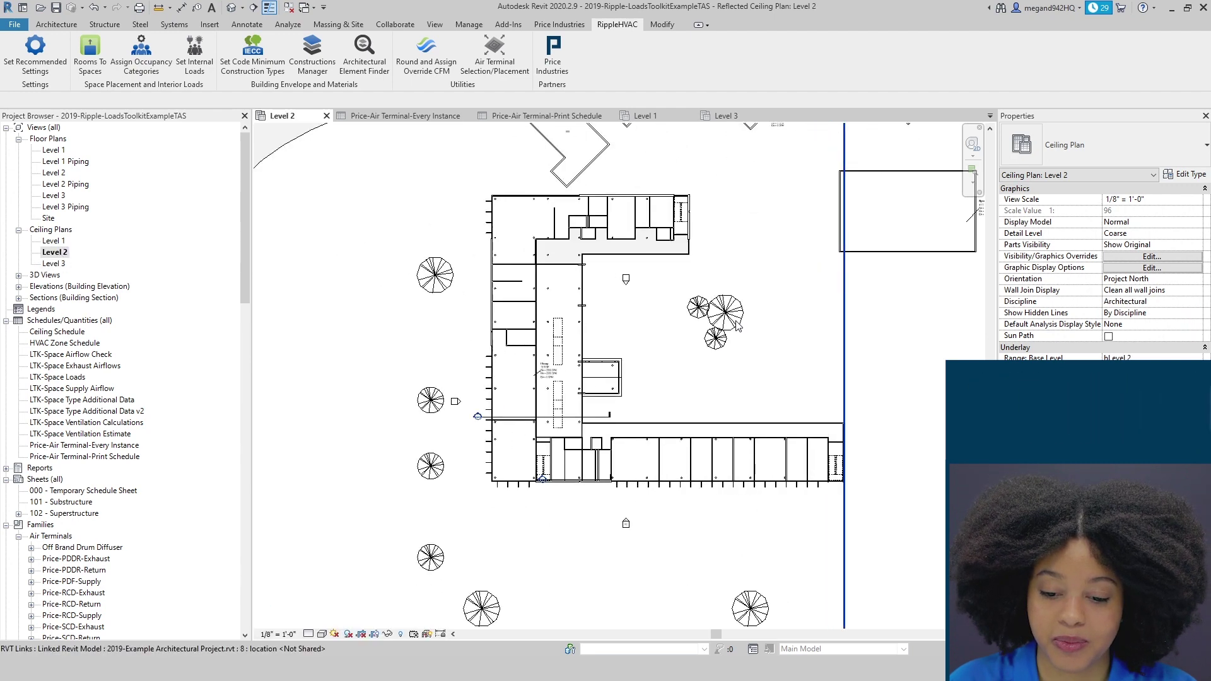
In Air Terminal AutoPlacement, select all spaces and place air terminals across every ceiling.
click(517, 60)
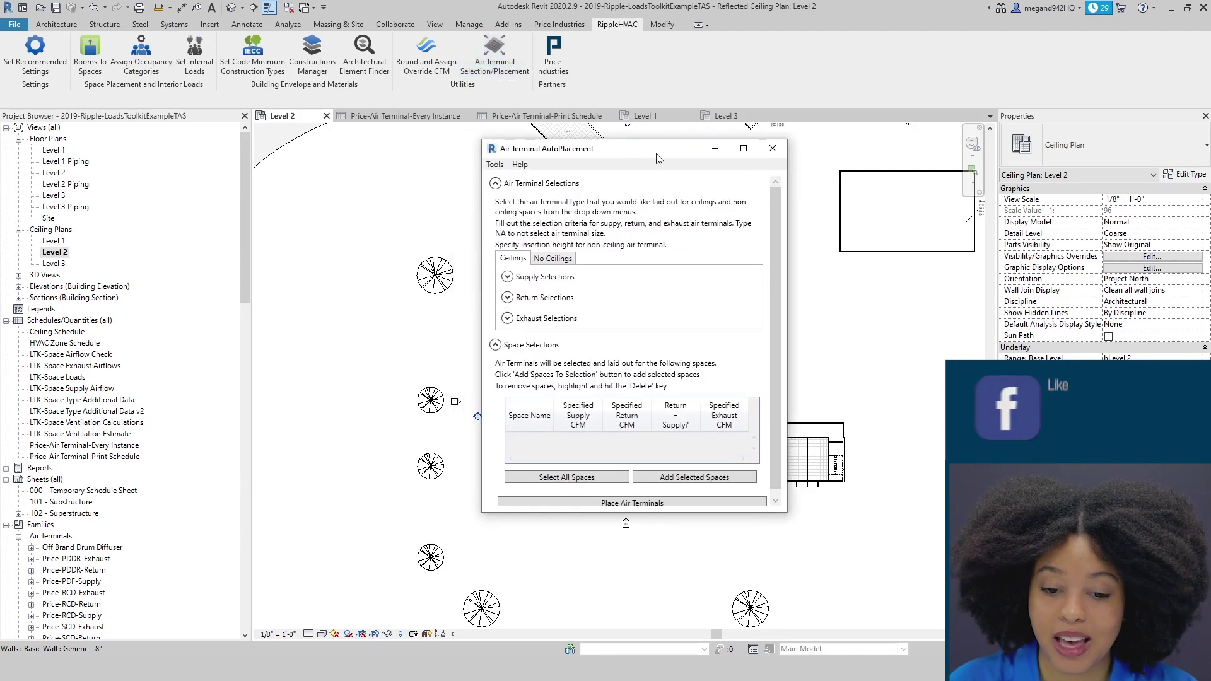
drag(657, 158, 728, 148)
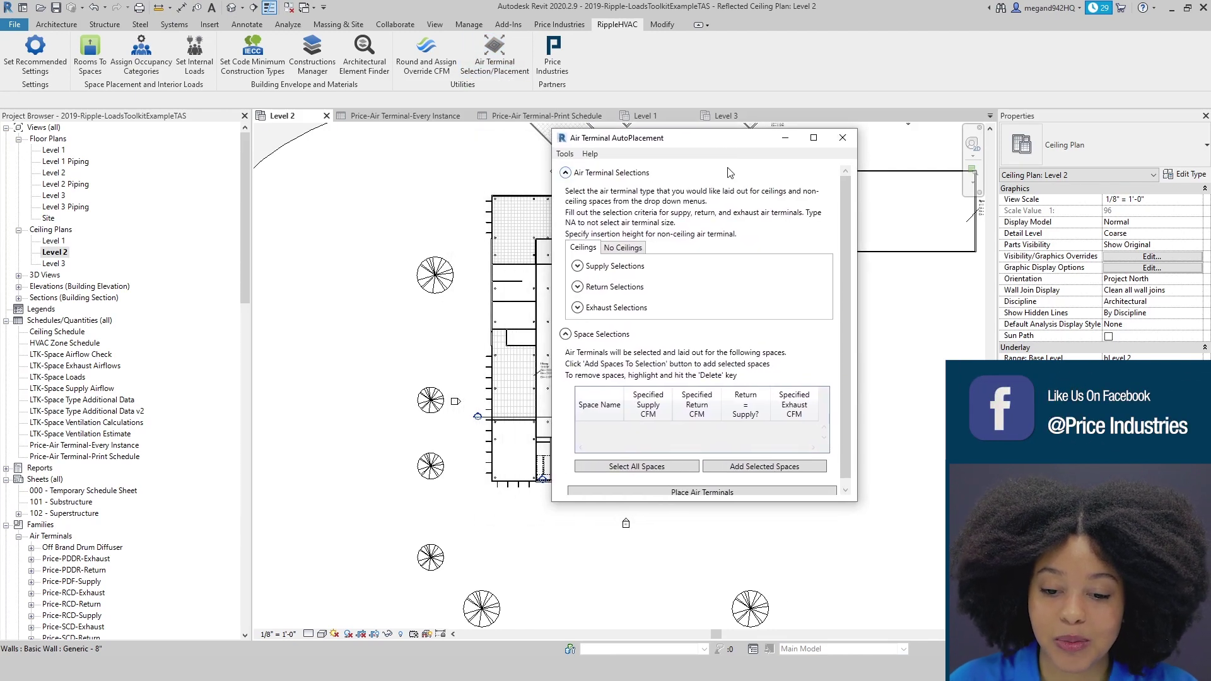
scroll(805, 290, down, 1)
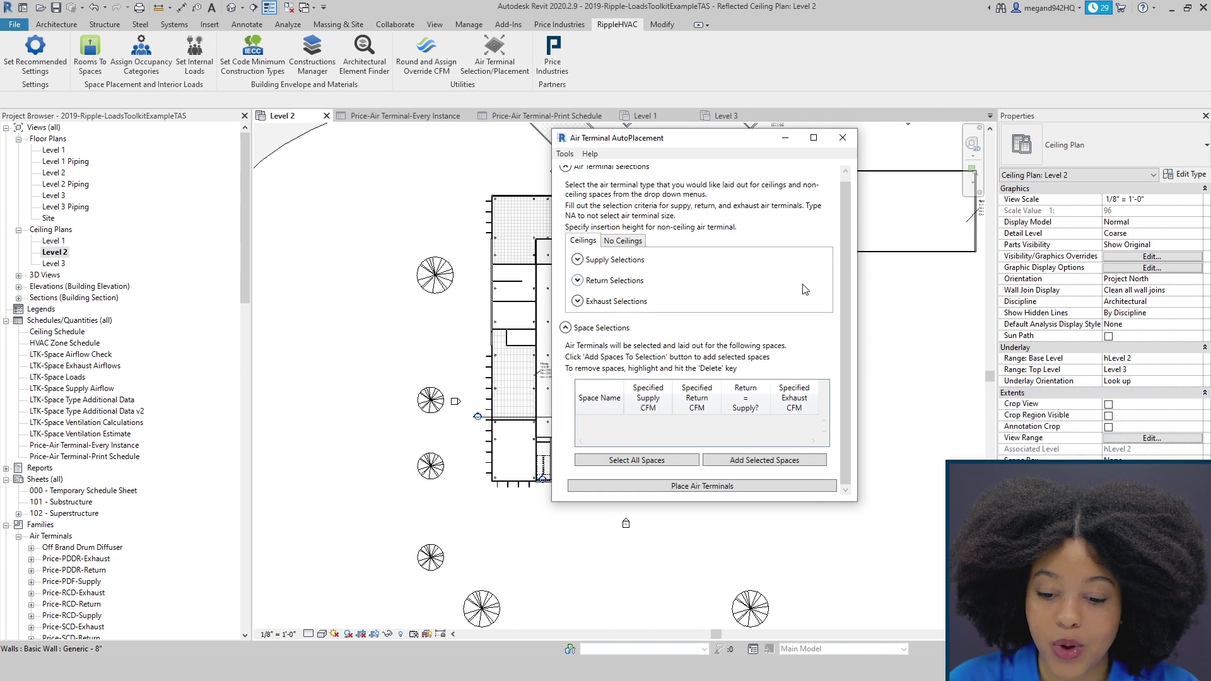
click(671, 467)
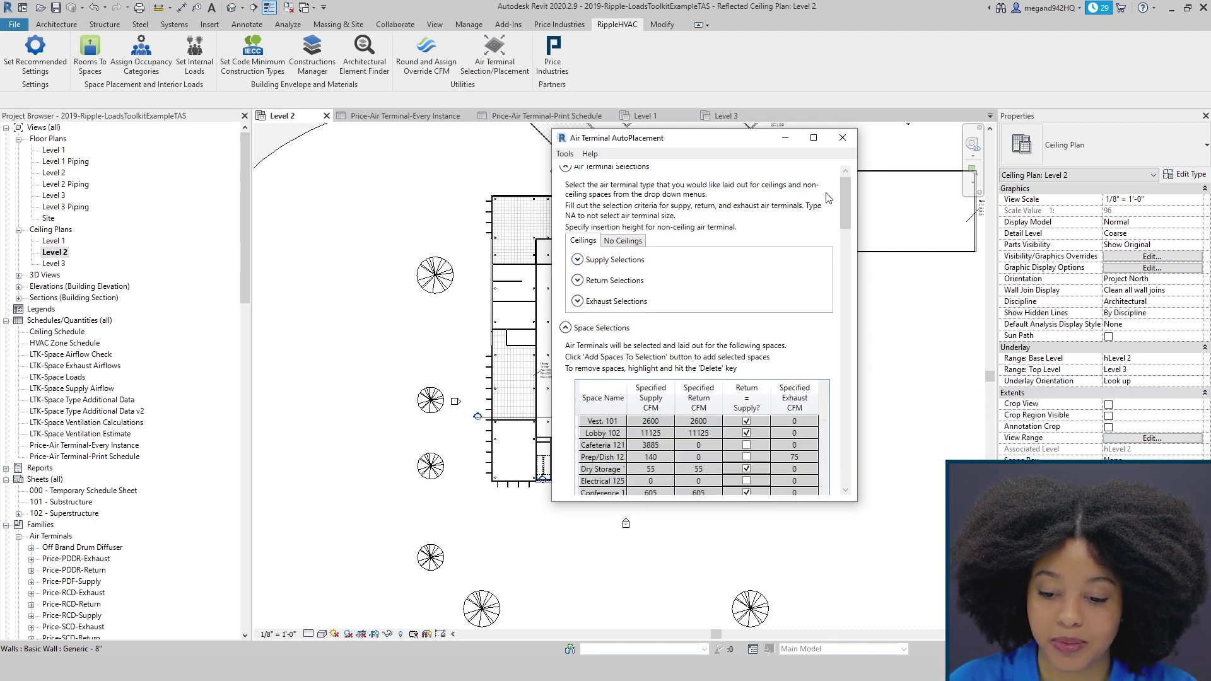
drag(853, 194, 853, 464)
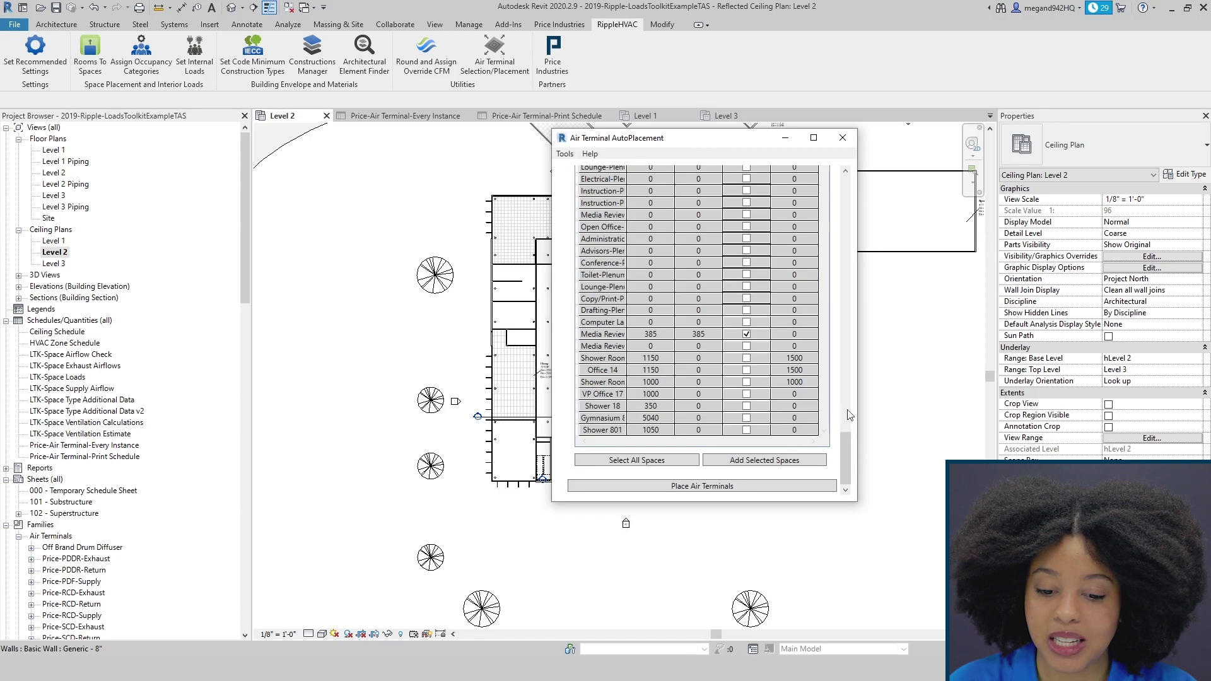
click(713, 487)
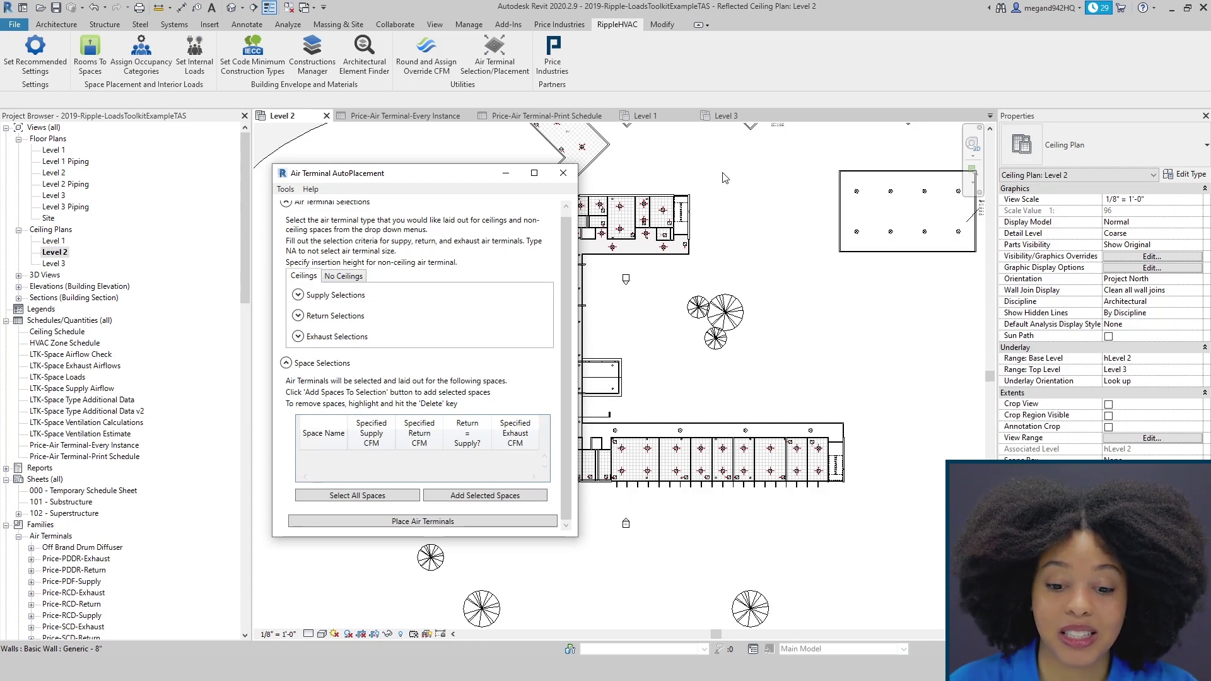
drag(454, 166, 1071, 164)
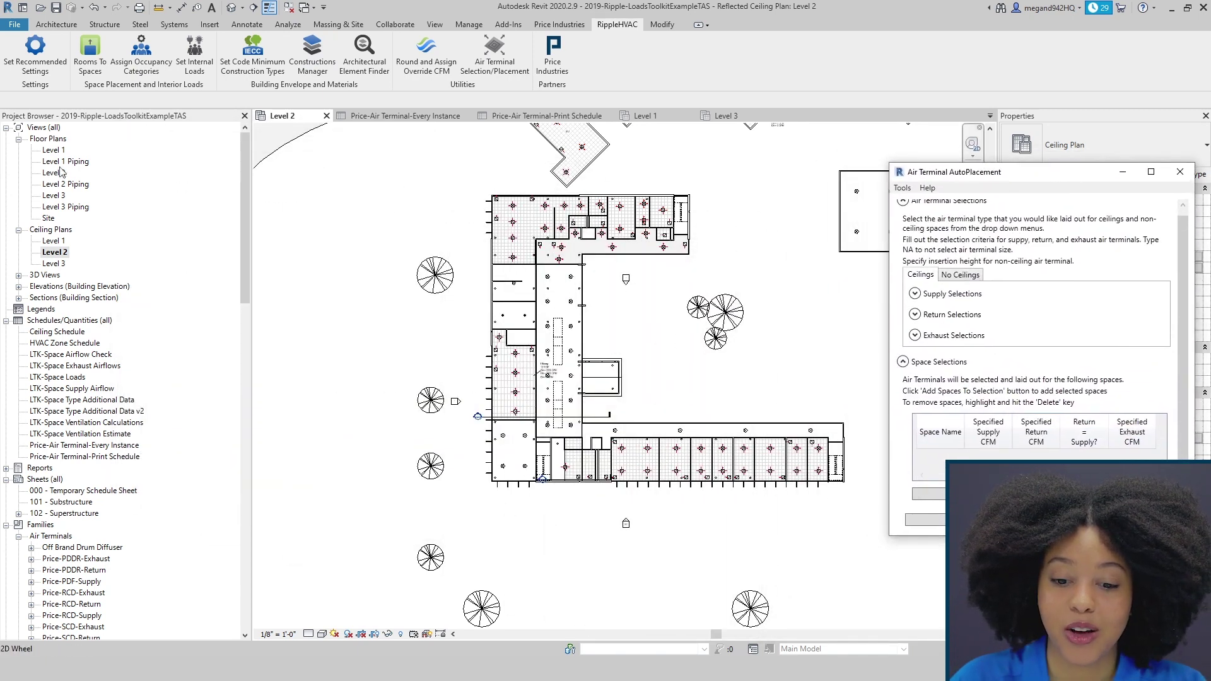
double_click(53, 241)
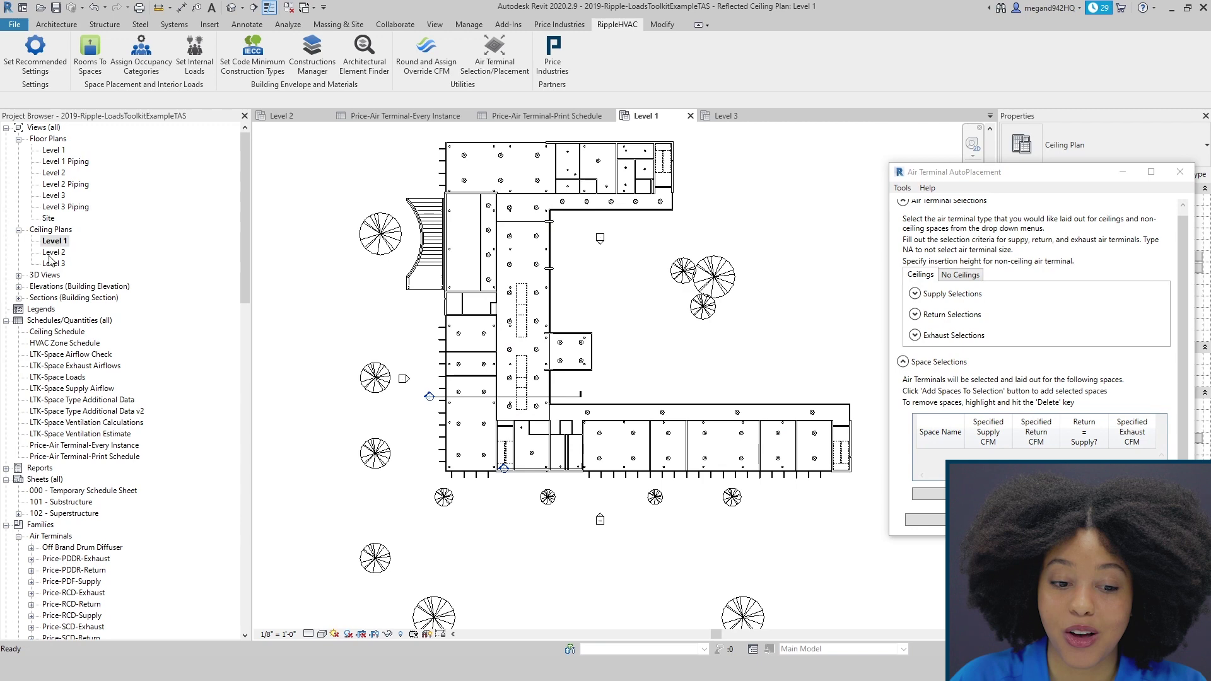
double_click(55, 252)
double_click(55, 264)
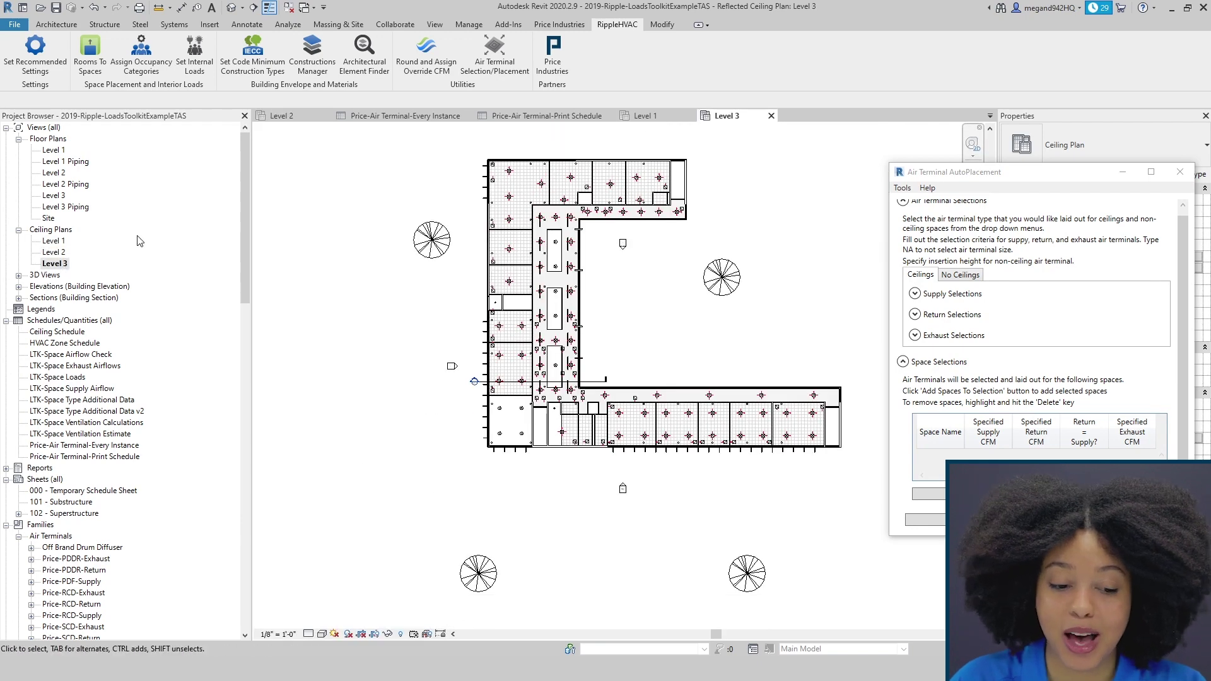
double_click(54, 252)
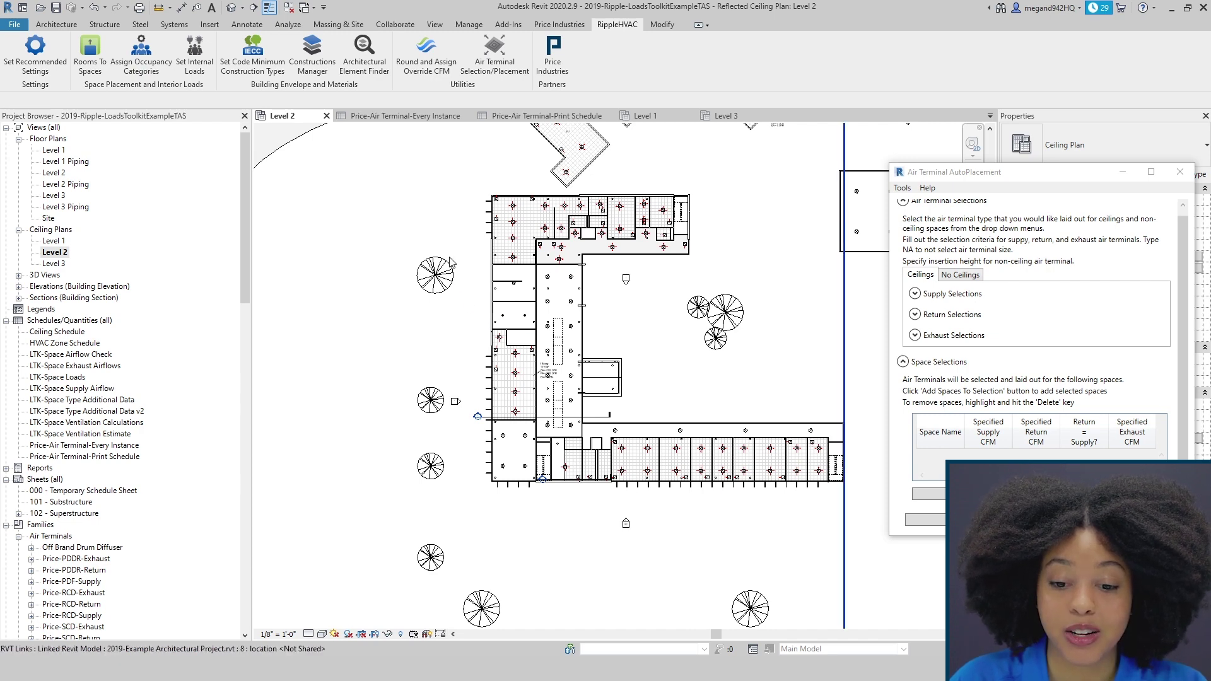
drag(1009, 173, 591, 101)
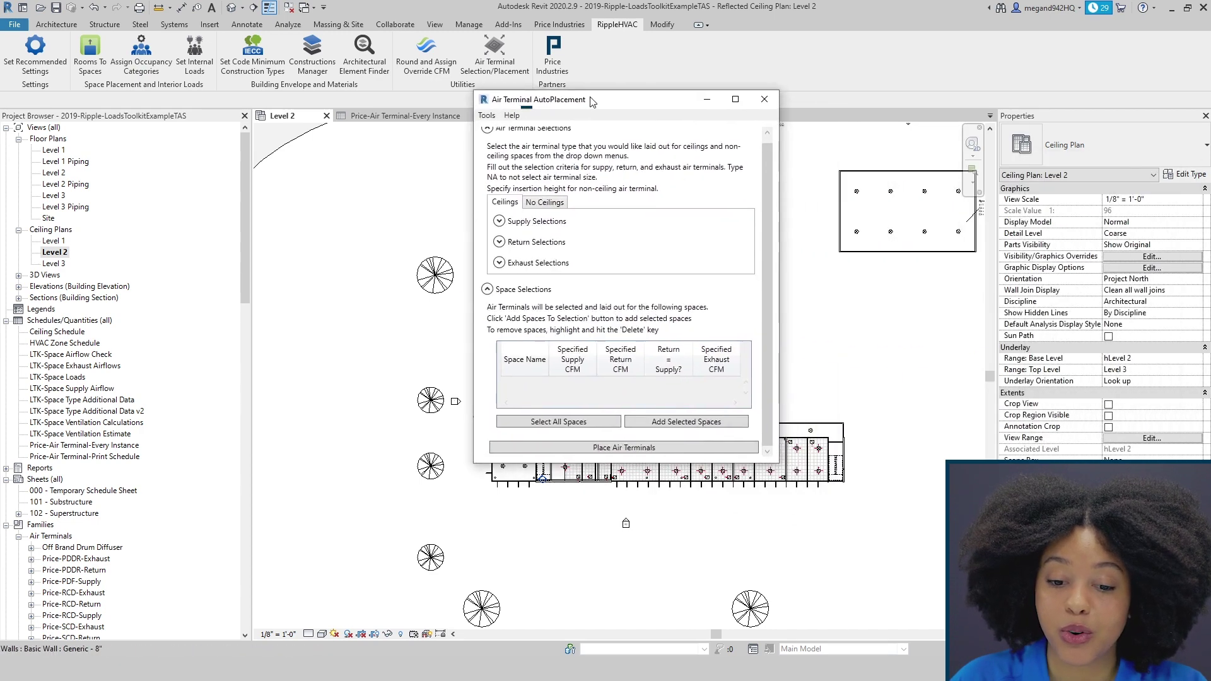
click(512, 116)
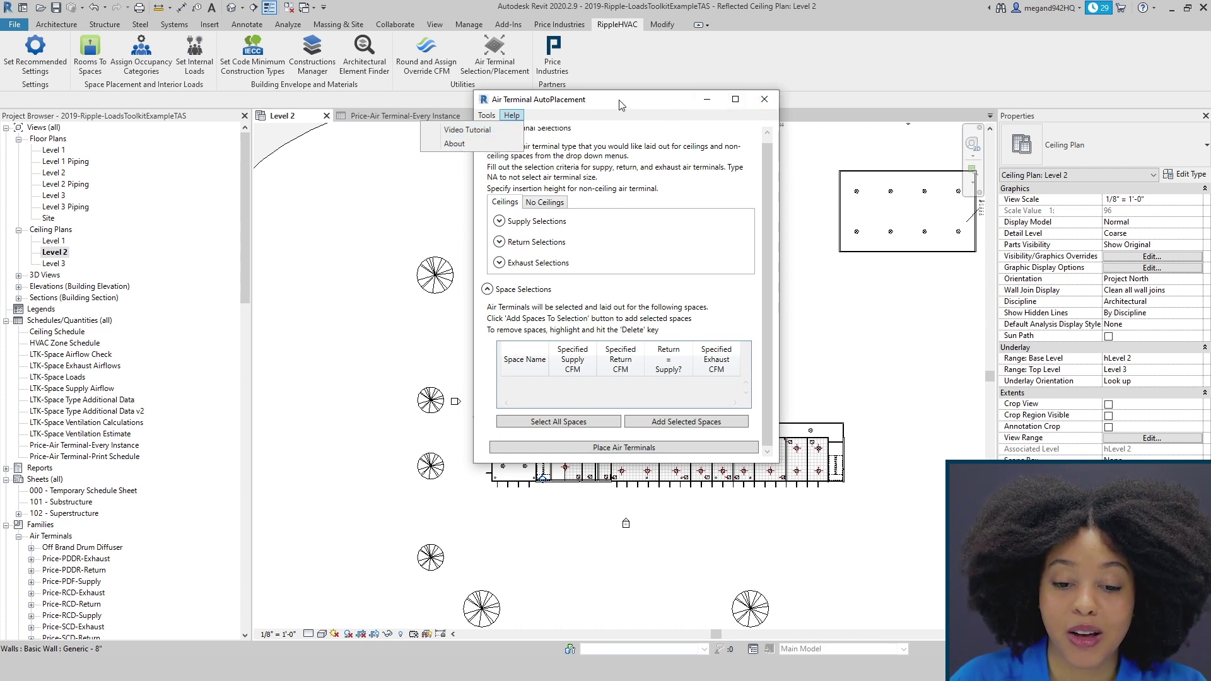
key(Escape)
drag(633, 103, 969, 83)
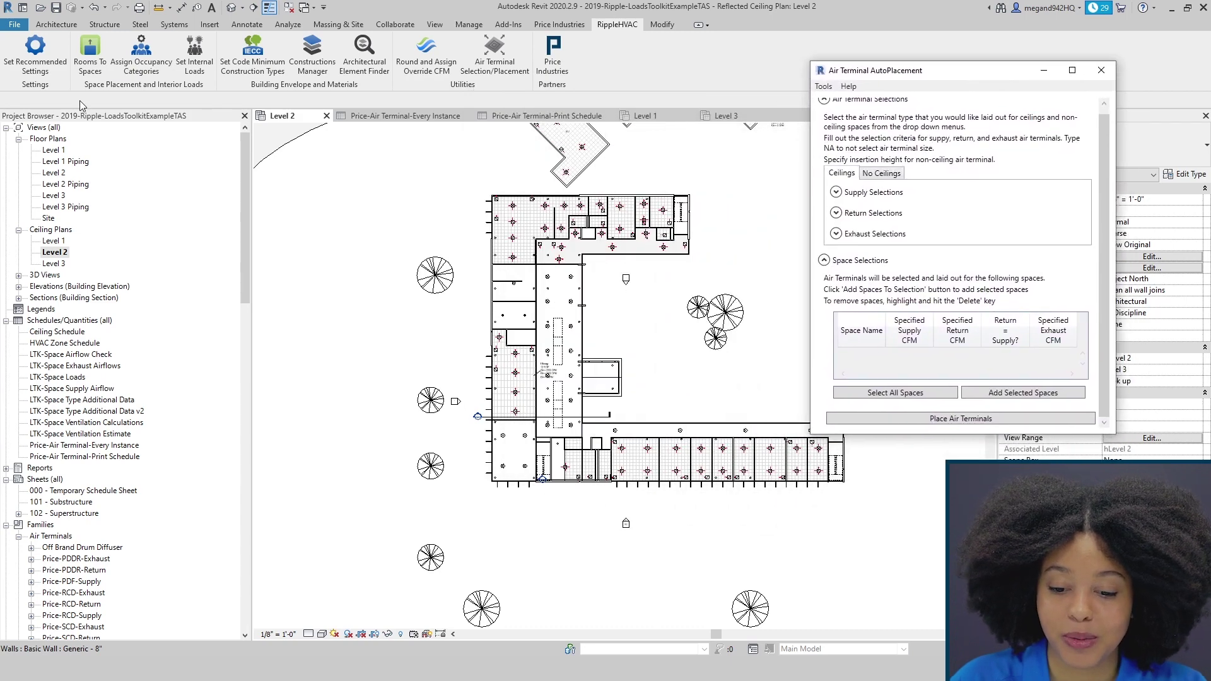